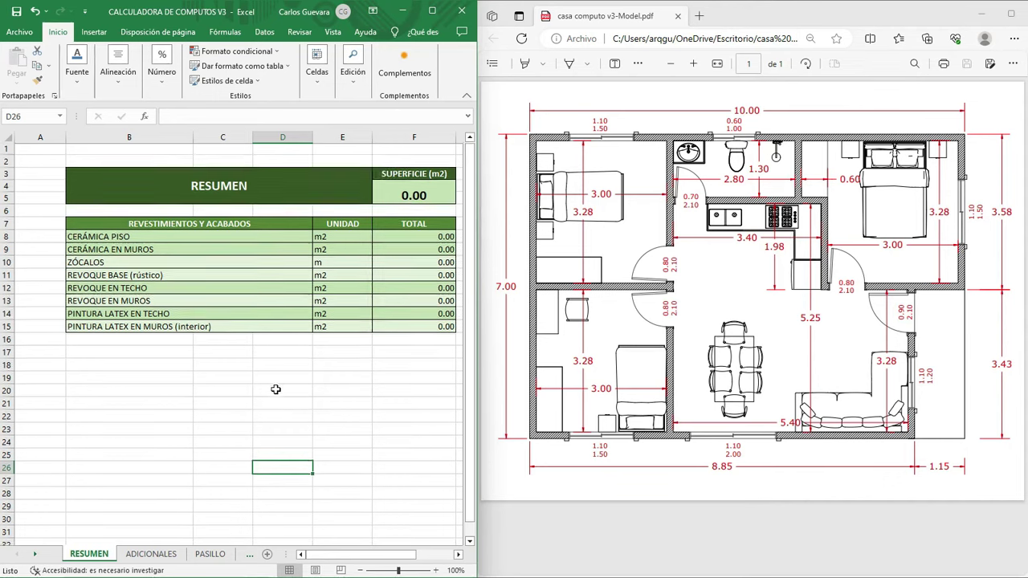
Glance at the ADICIONALES sheet, then switch to the empty PASILLO room sheet
{"action": "left_click", "coordinate": [151, 554]}
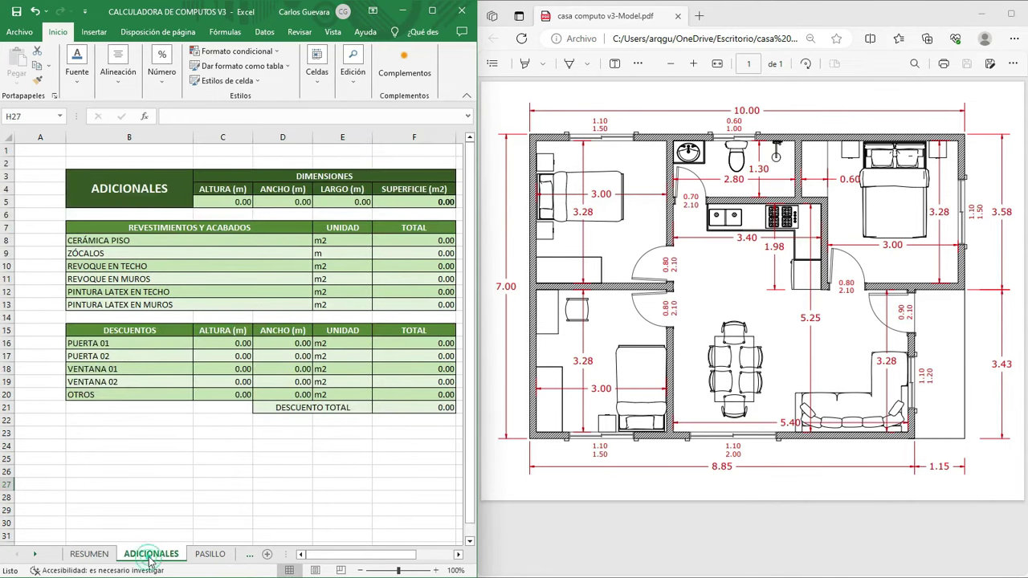
{"action": "left_click", "coordinate": [211, 554]}
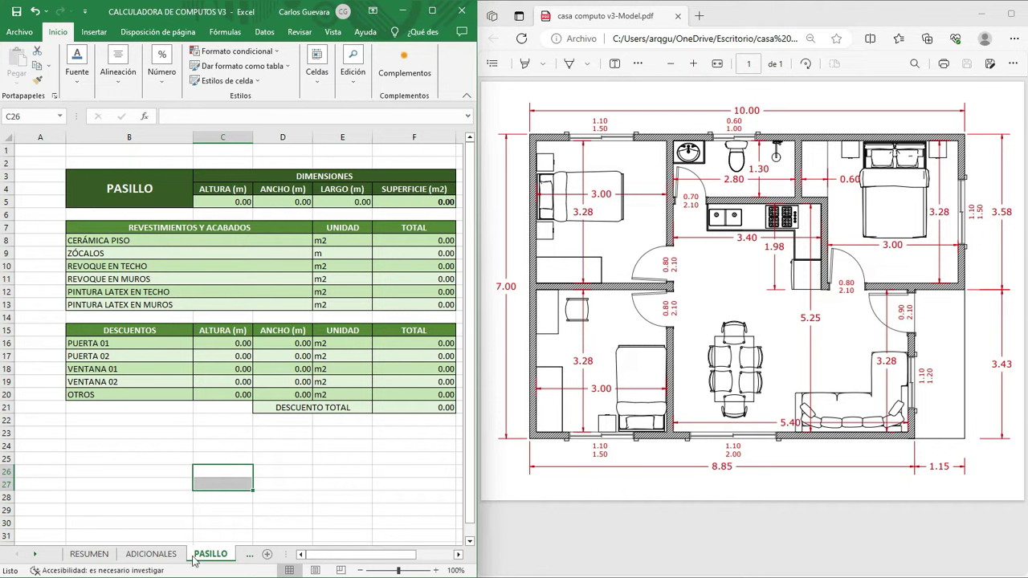
Maximize the workbook and step through the COCINA, COMEDOR, SALA, LAVADO and BAÑO 01–03 sheets
{"action": "left_click", "coordinate": [432, 10]}
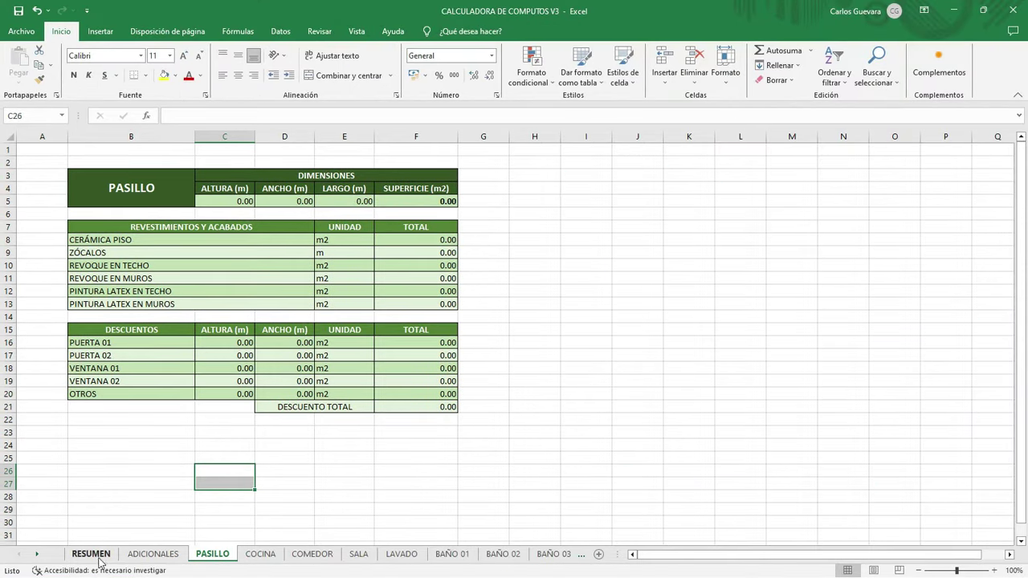
{"action": "left_click", "coordinate": [259, 554]}
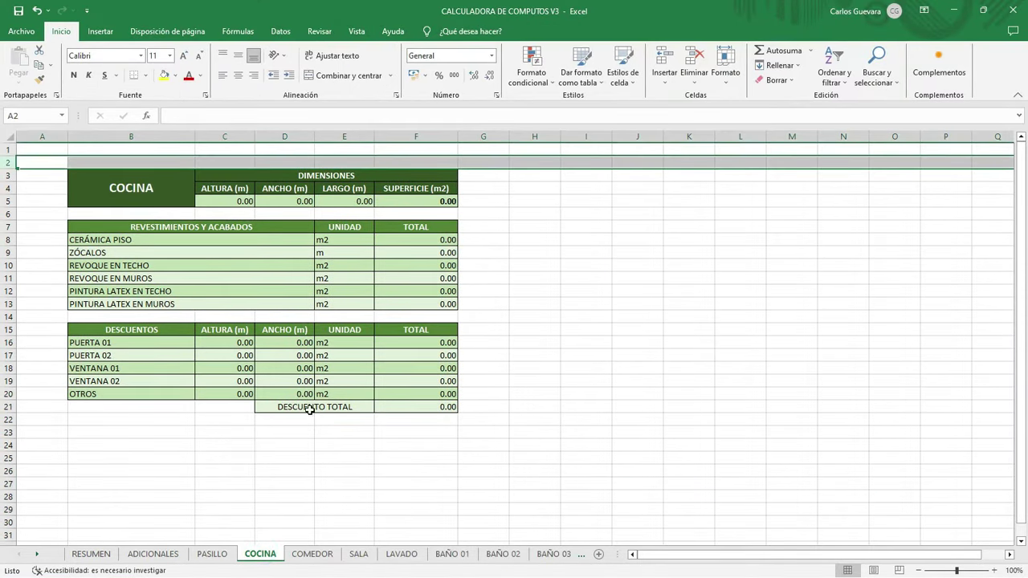
{"action": "left_click", "coordinate": [310, 554]}
{"action": "left_click", "coordinate": [361, 556]}
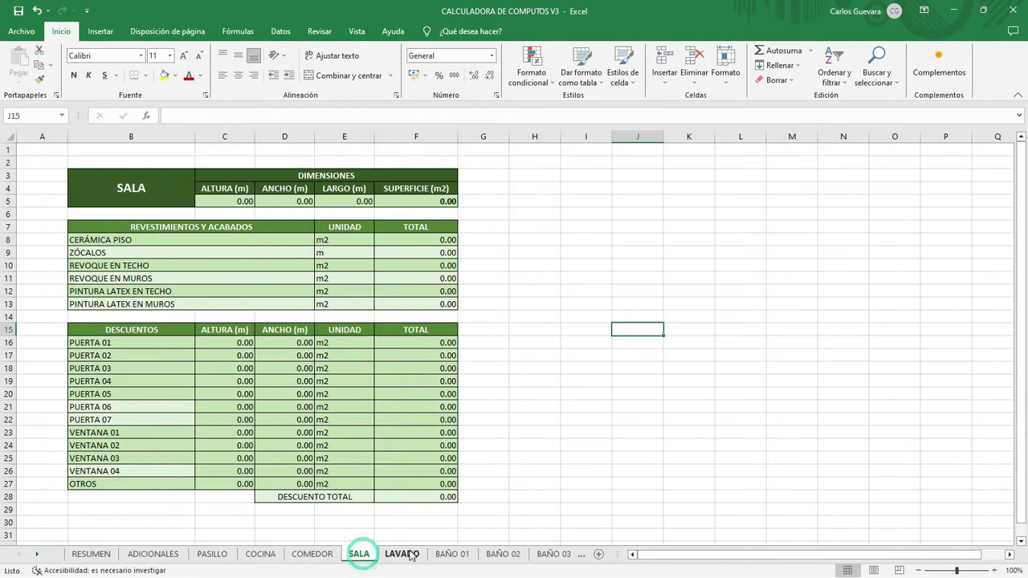
{"action": "left_click", "coordinate": [401, 554]}
{"action": "left_click", "coordinate": [452, 554]}
{"action": "left_click", "coordinate": [503, 554]}
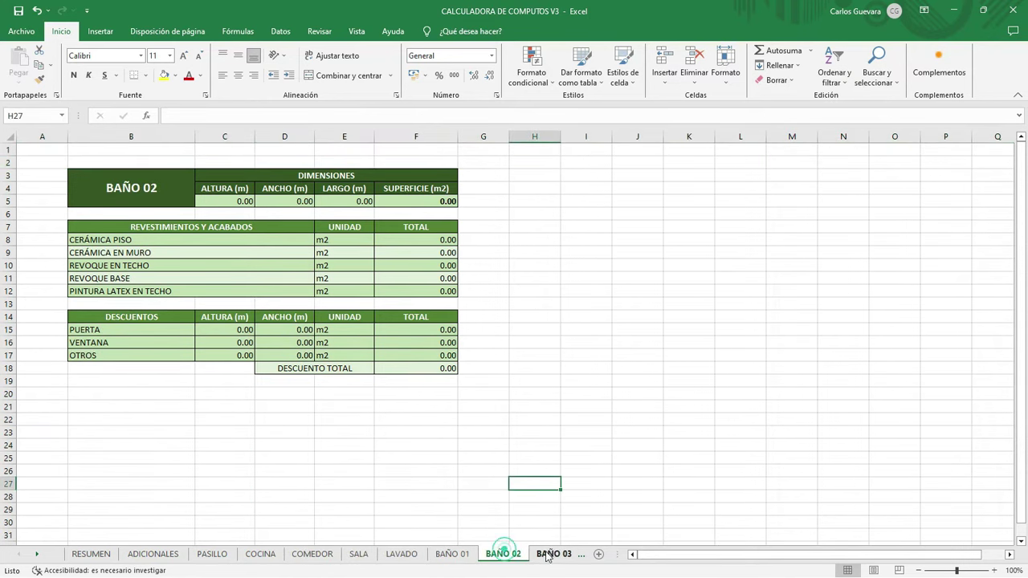
{"action": "left_click", "coordinate": [553, 554]}
Continue through BAÑO 04–06 and DORM 01–05 to the last sheet, ESTUDIO
{"action": "left_click", "coordinate": [580, 555]}
{"action": "left_click", "coordinate": [580, 555]}
{"action": "left_click", "coordinate": [580, 556]}
{"action": "left_click", "coordinate": [580, 556]}
{"action": "left_click", "coordinate": [581, 556]}
{"action": "left_click", "coordinate": [580, 556]}
{"action": "left_click", "coordinate": [581, 555]}
{"action": "left_click", "coordinate": [580, 556]}
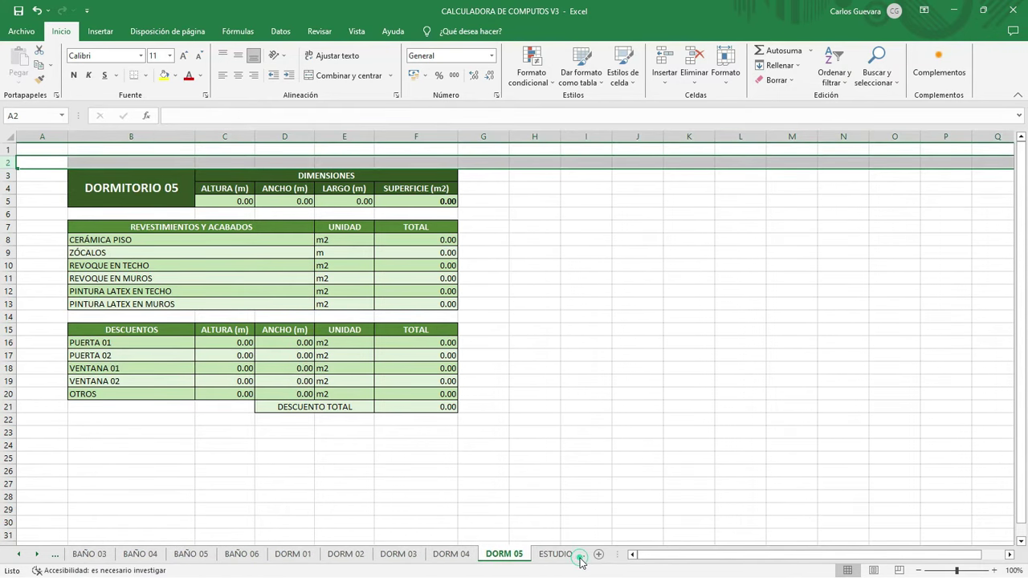
{"action": "left_click", "coordinate": [580, 557]}
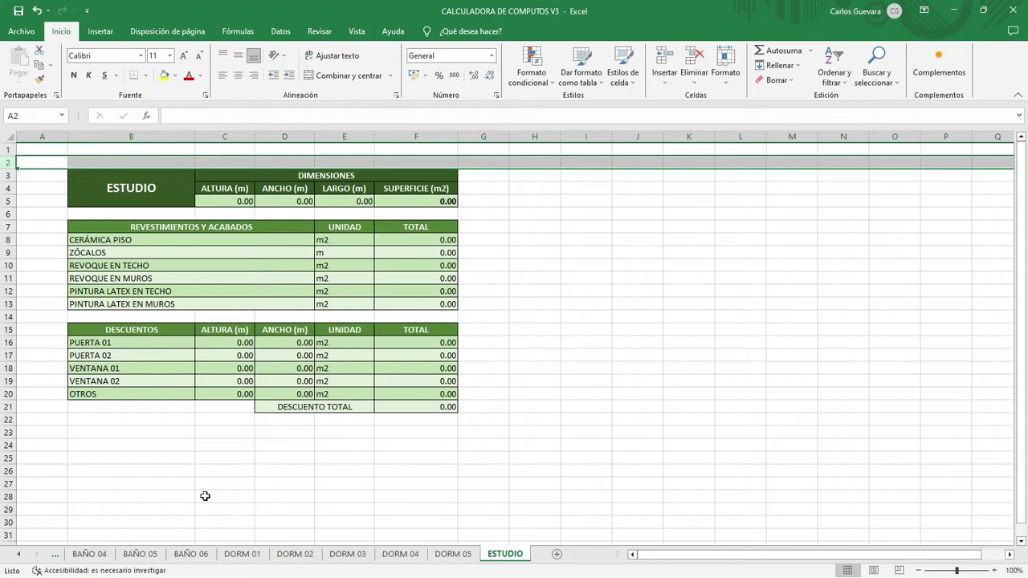
{"action": "left_click", "coordinate": [20, 557]}
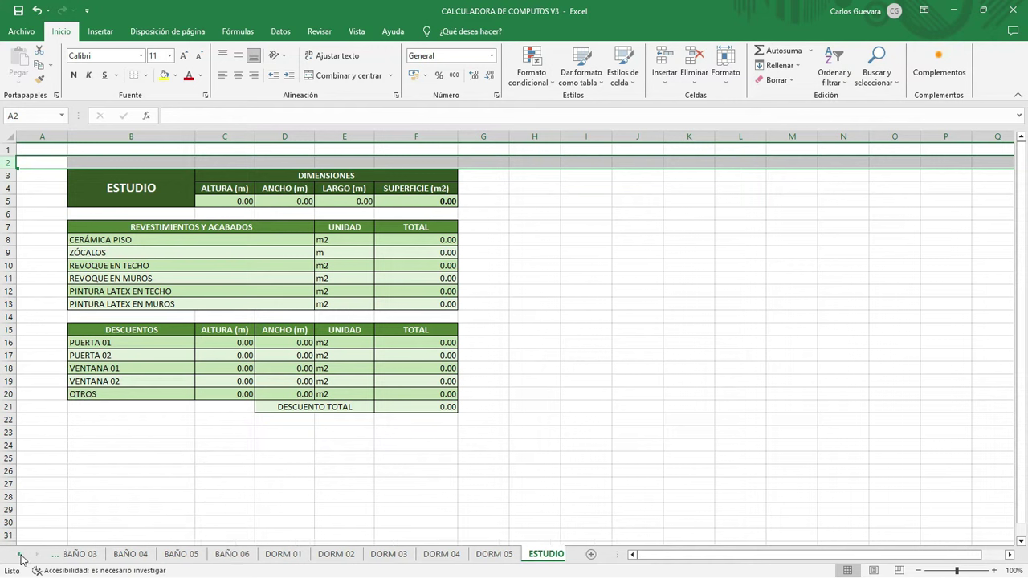
Scroll the sheet tabs back to the start so the names from RESUMEN onward show
{"action": "left_click", "coordinate": [21, 557]}
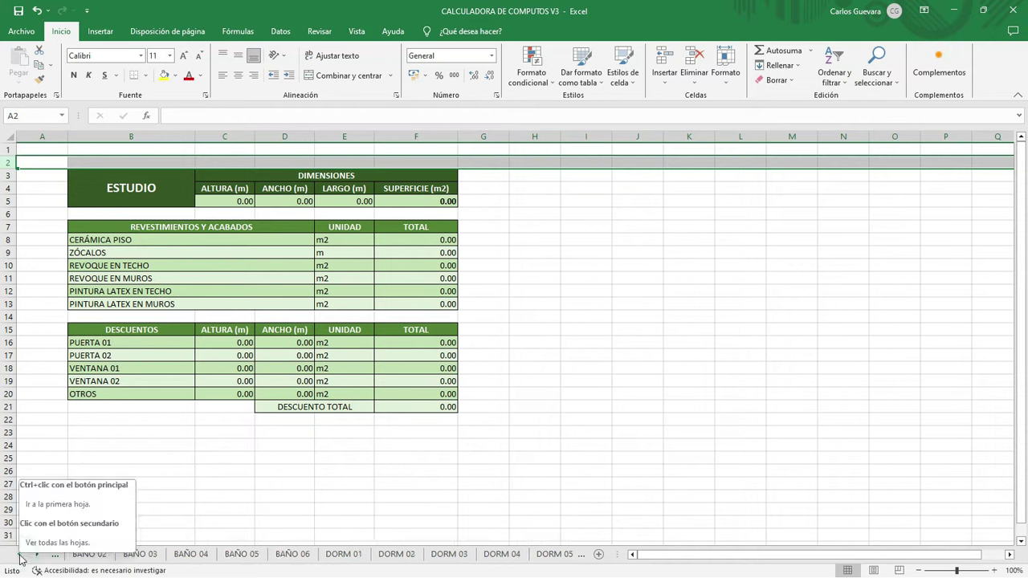
{"action": "left_click", "coordinate": [20, 557]}
{"action": "left_click", "coordinate": [20, 558]}
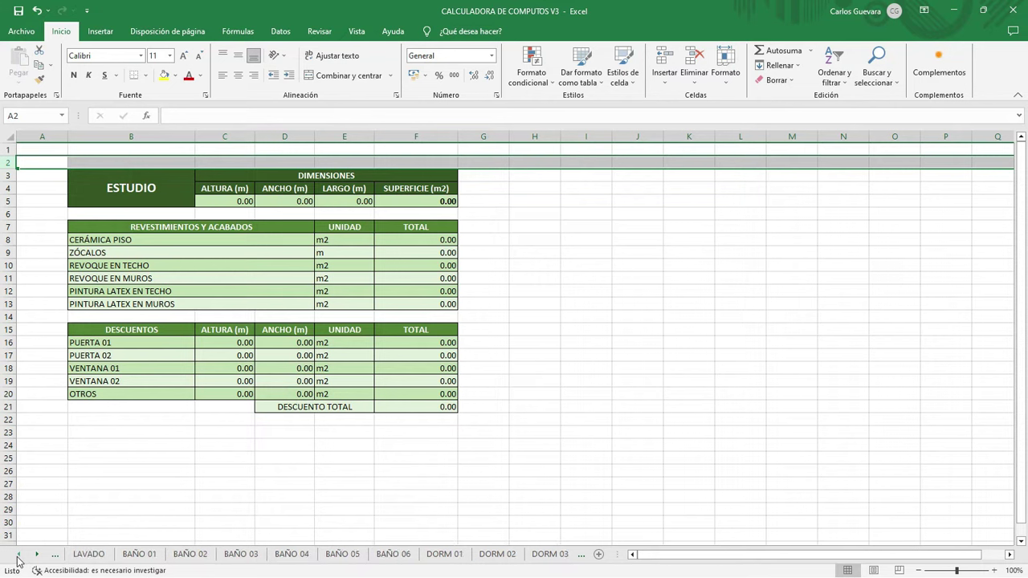
{"action": "left_click", "coordinate": [20, 557]}
{"action": "left_click", "coordinate": [20, 557]}
{"action": "left_click", "coordinate": [20, 558]}
{"action": "left_click", "coordinate": [20, 557]}
{"action": "left_click", "coordinate": [21, 557]}
{"action": "left_click", "coordinate": [20, 558]}
{"action": "left_click", "coordinate": [20, 557]}
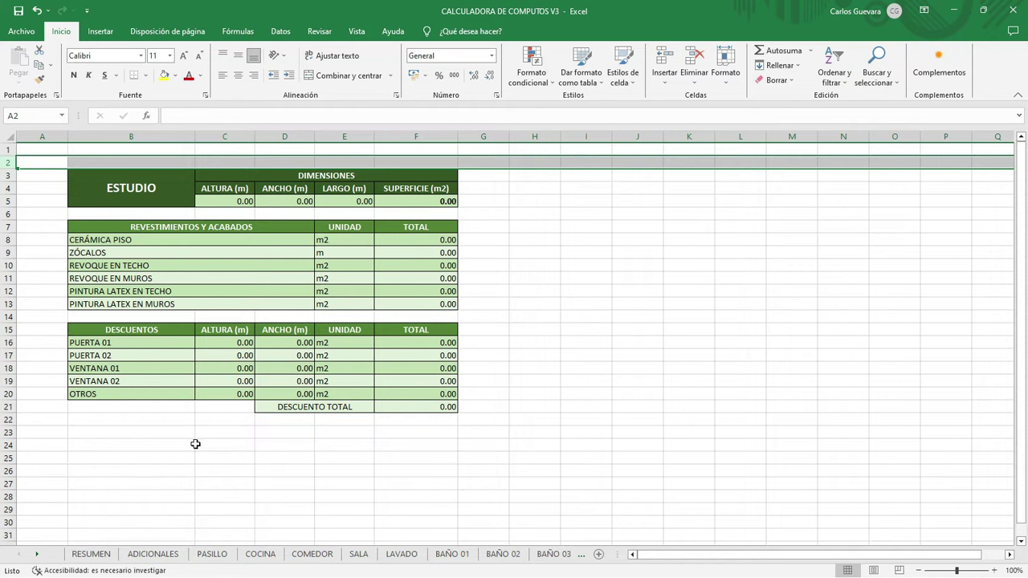
Open the DORM 01 bedroom sheet and restore the window beside the floor-plan PDF
{"action": "left_click", "coordinate": [40, 556]}
{"action": "left_click", "coordinate": [40, 556]}
{"action": "left_click", "coordinate": [41, 556]}
{"action": "left_click", "coordinate": [40, 556]}
{"action": "left_click", "coordinate": [40, 555]}
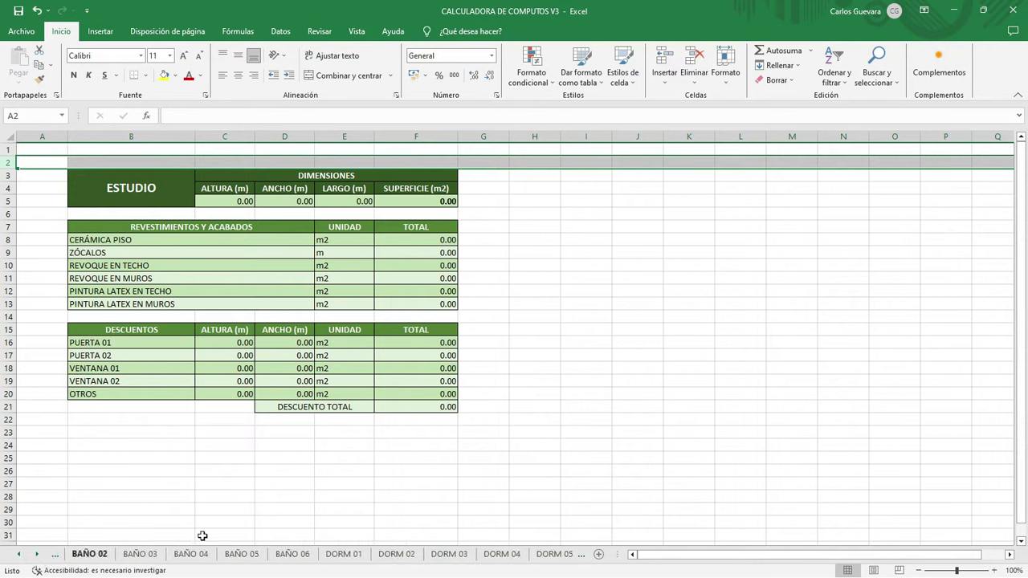
{"action": "left_click", "coordinate": [344, 554]}
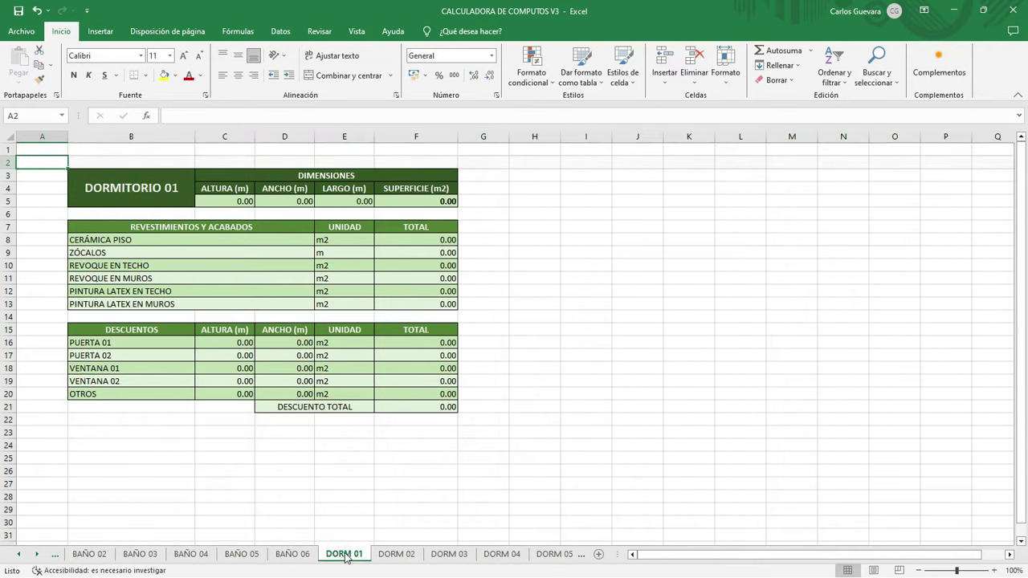
{"action": "left_click", "coordinate": [984, 11]}
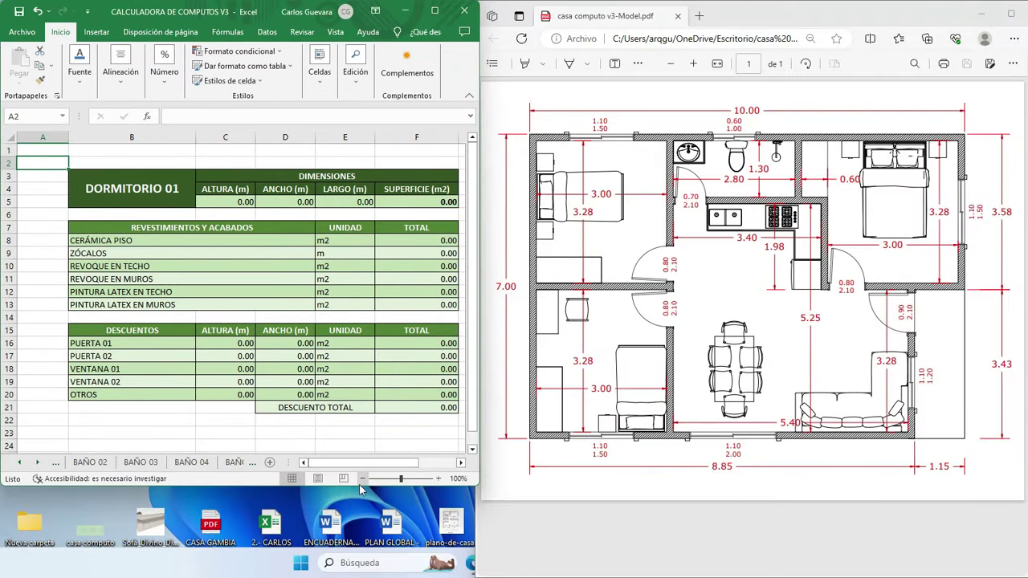
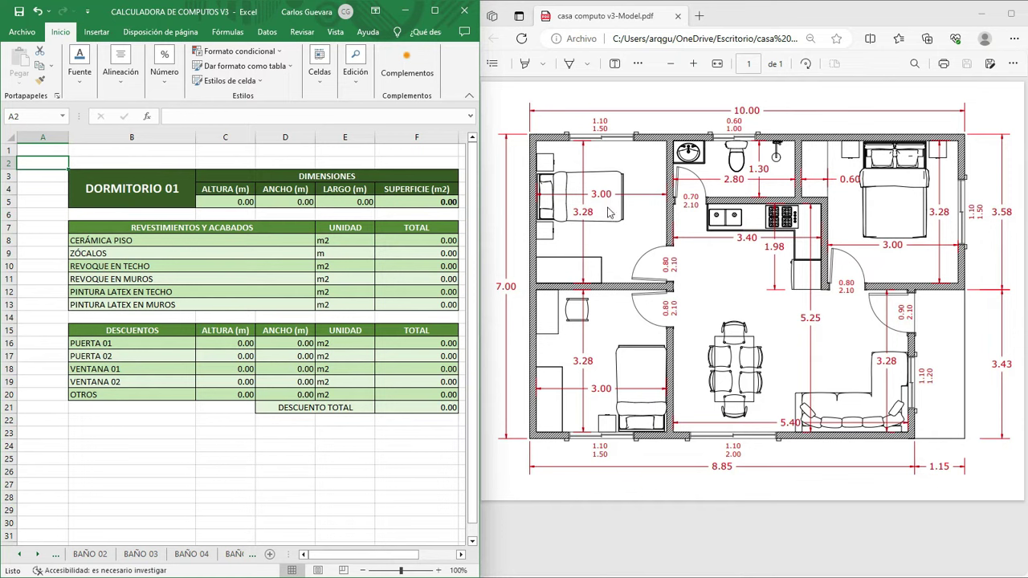
Fill C5:E5 with height 2.60, width 3.00 and length 3.28, giving a 9.84 m² surface
{"action": "left_click", "coordinate": [236, 205]}
{"action": "type", "text": "2.6"}
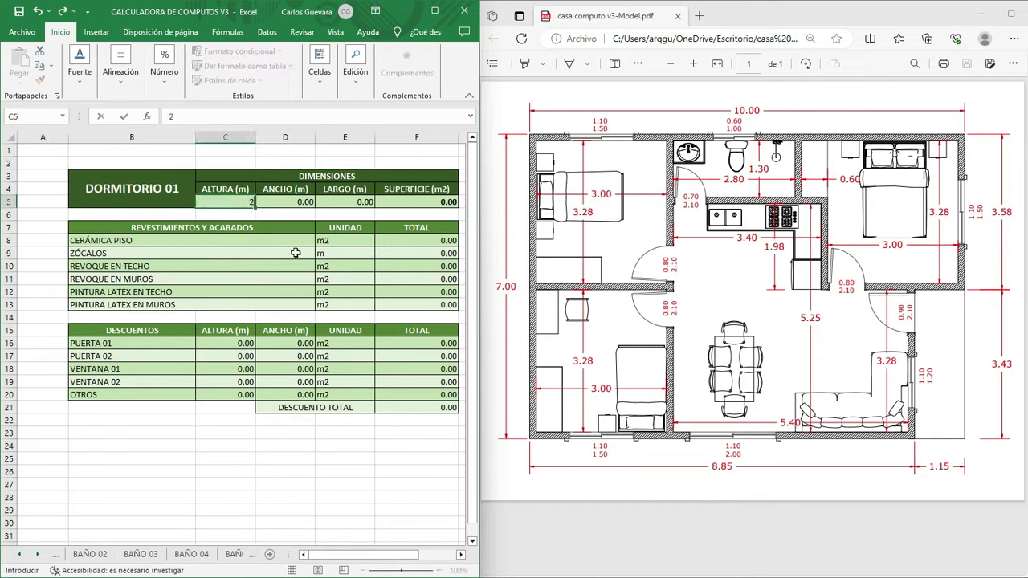
{"action": "left_click", "coordinate": [290, 204]}
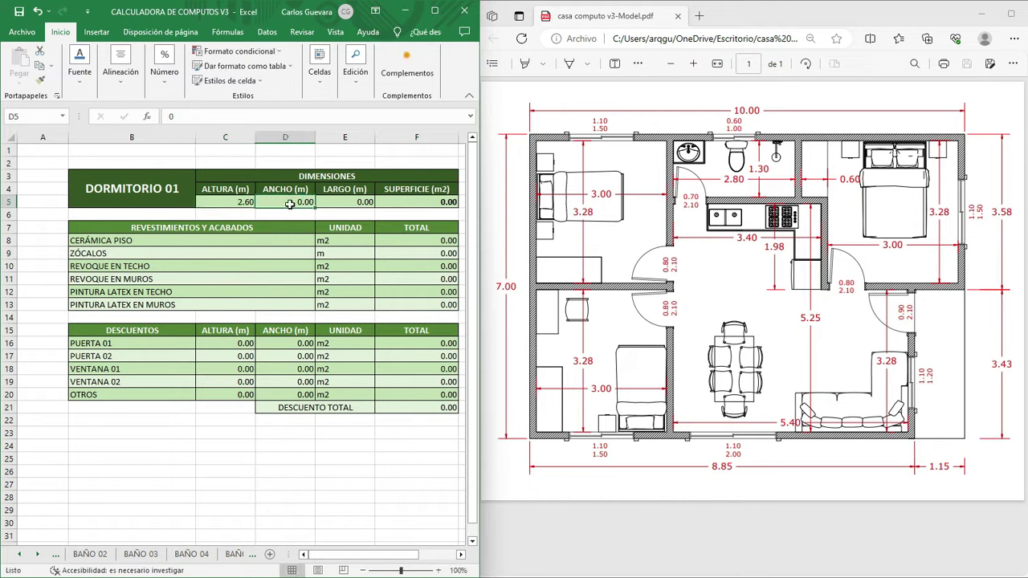
{"action": "type", "text": "3"}
{"action": "left_click", "coordinate": [345, 202]}
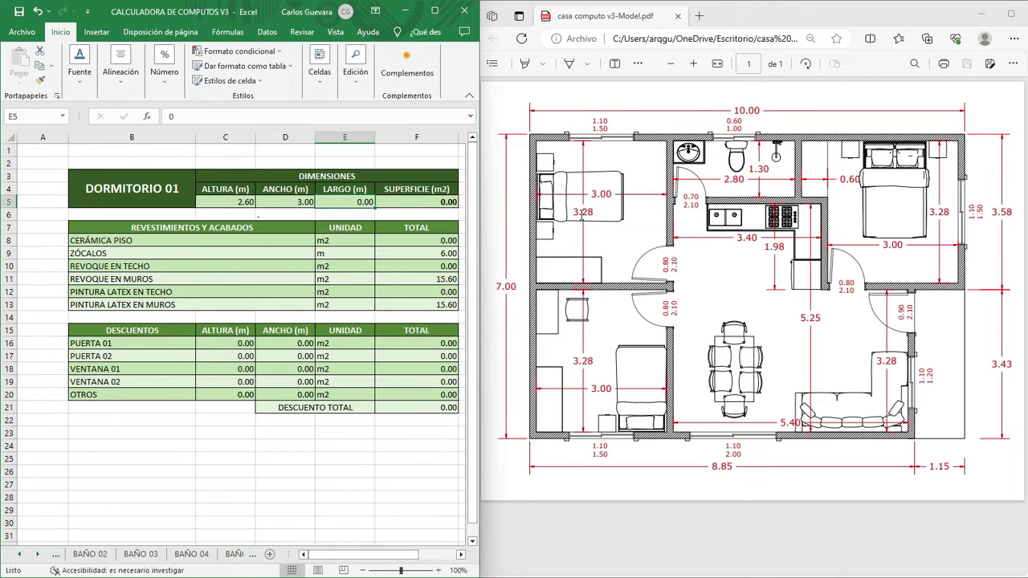
{"action": "type", "text": "3.28"}
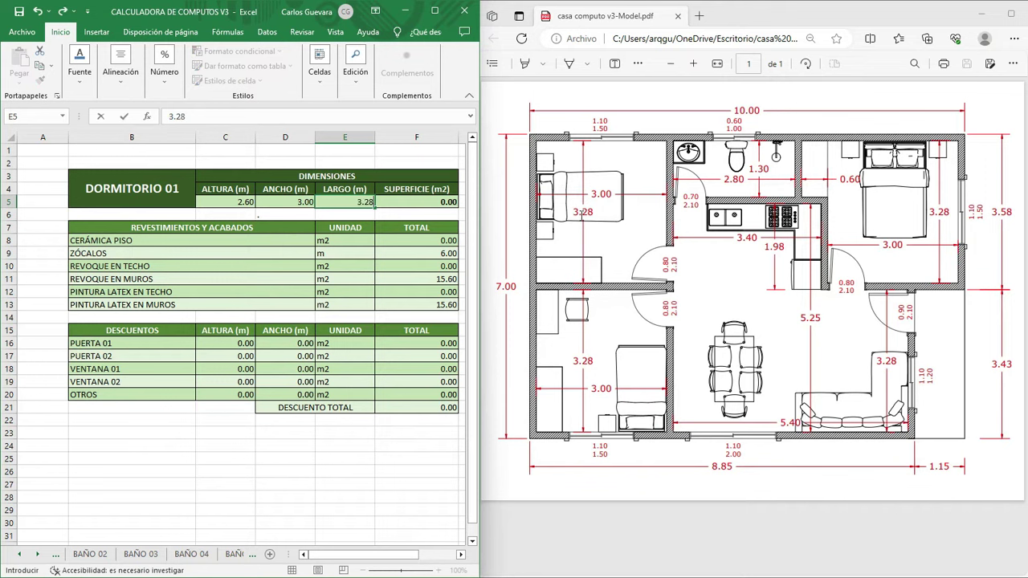
{"action": "key", "text": "Return"}
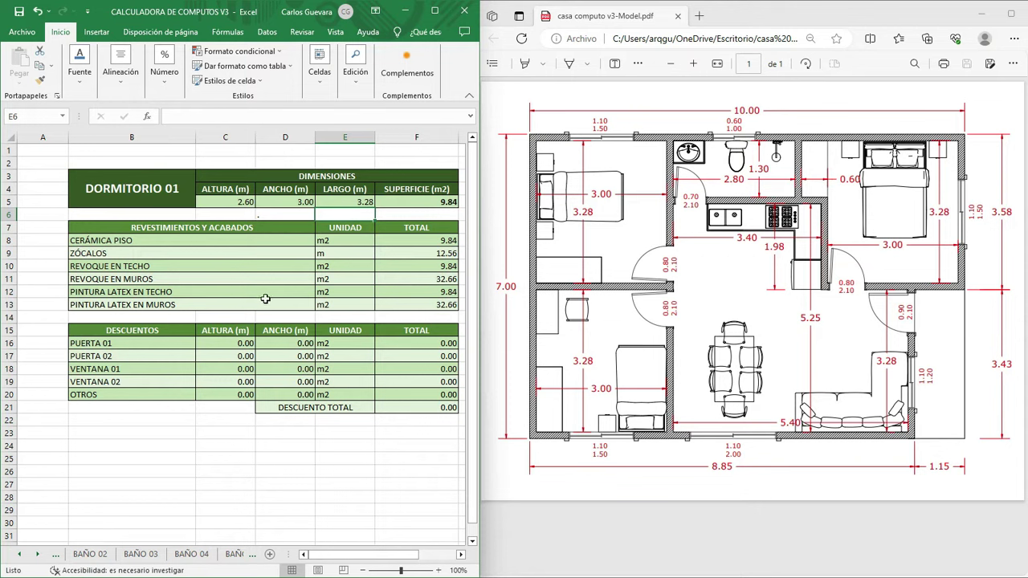
{"action": "left_click", "coordinate": [429, 292]}
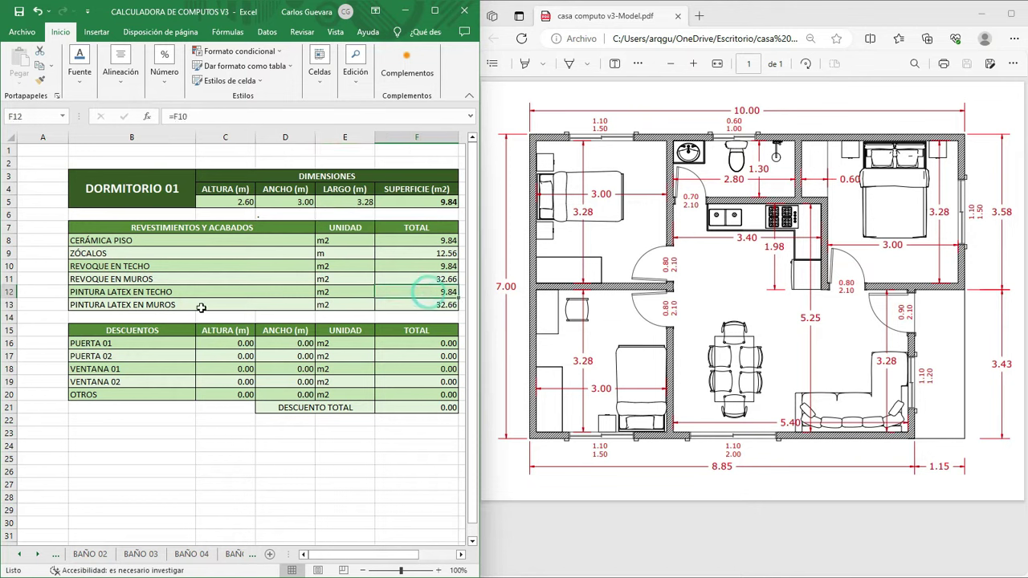
{"action": "left_click", "coordinate": [421, 306]}
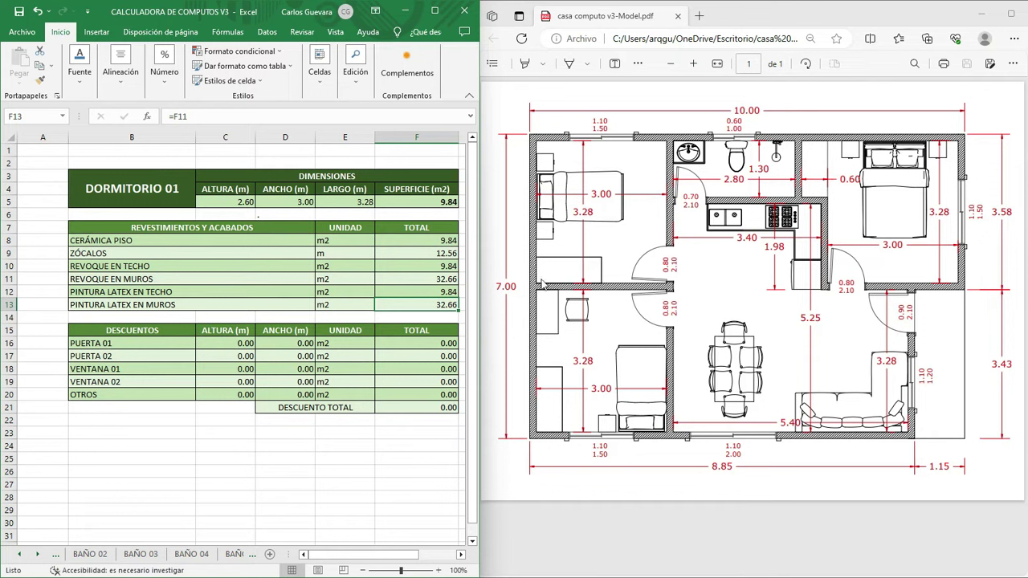
{"action": "left_click", "coordinate": [426, 343]}
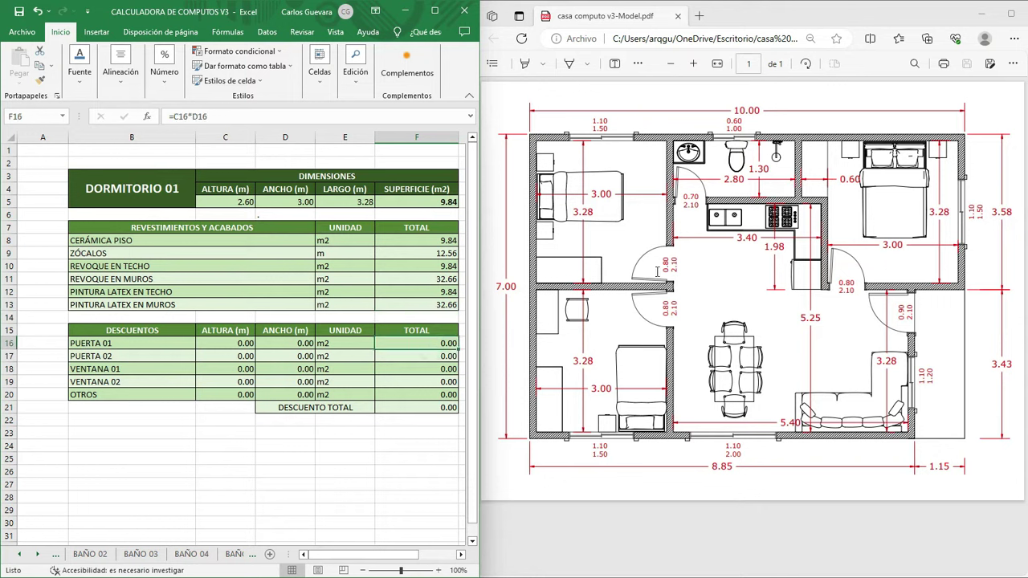
{"action": "left_click", "coordinate": [225, 346]}
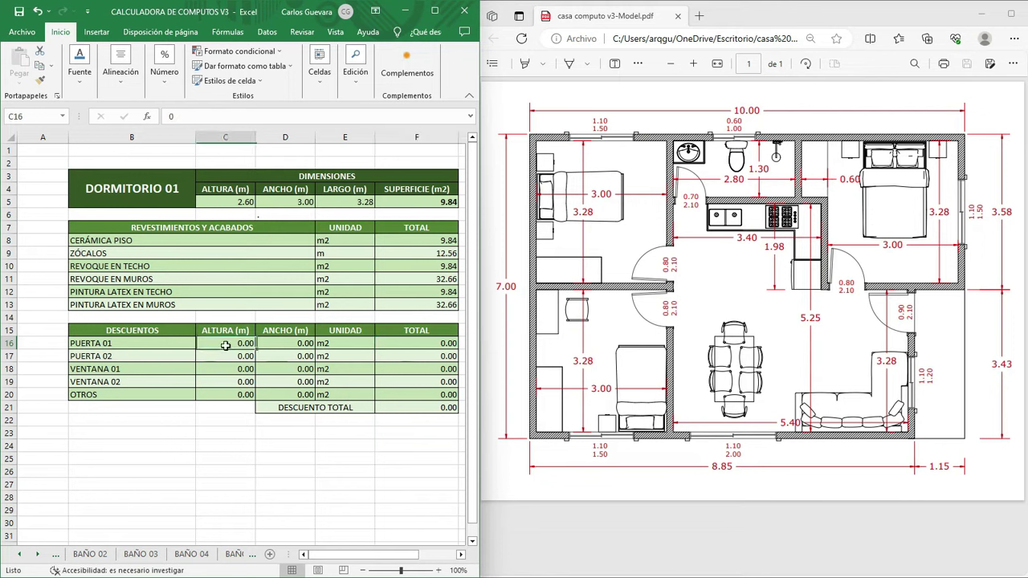
Enter PUERTA 01 as 2.10 × 0.80 in C16:D16, then check the skirting formula in F9
{"action": "type", "text": "2.1"}
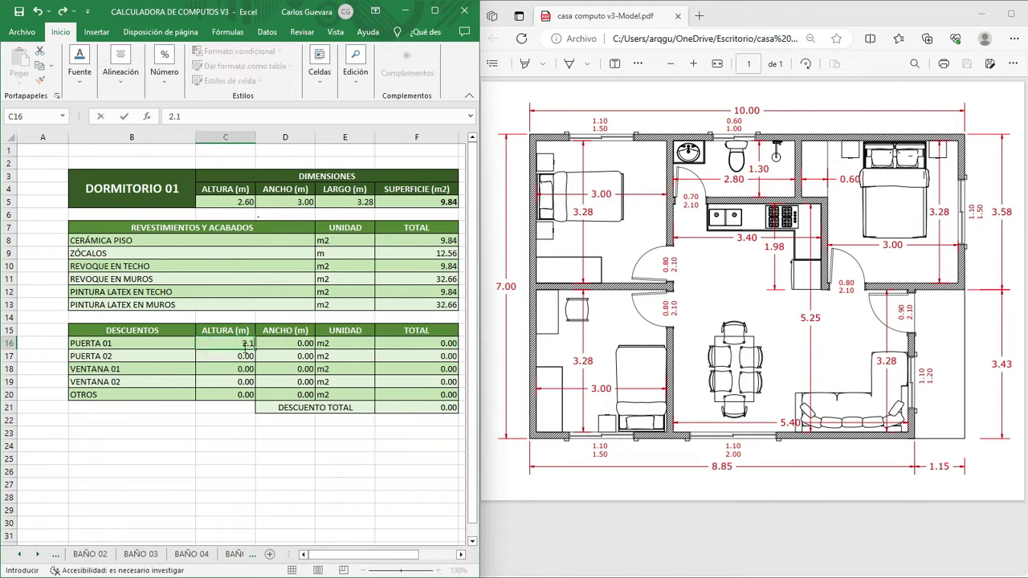
{"action": "left_click", "coordinate": [266, 347]}
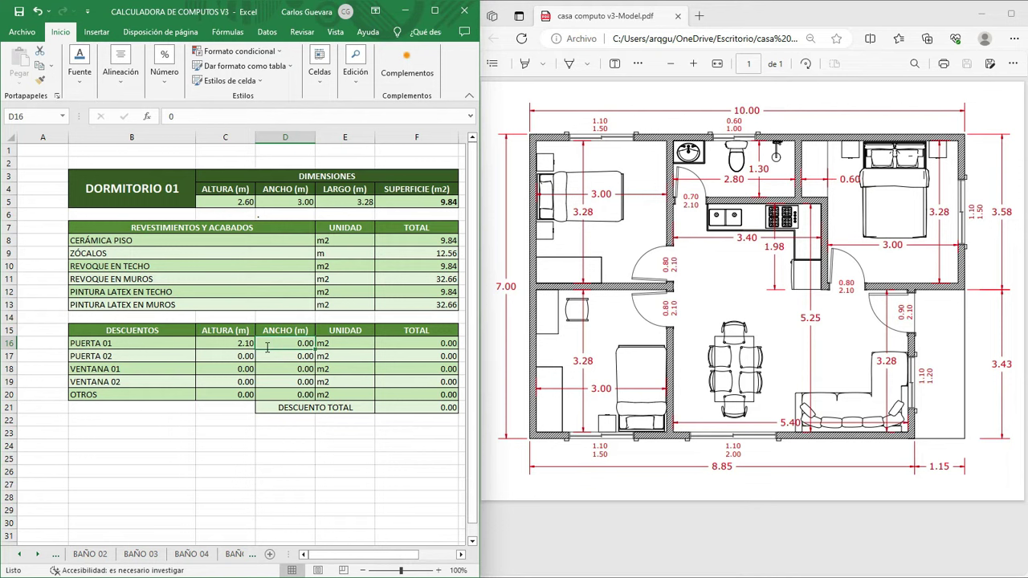
{"action": "double_click", "coordinate": [267, 347]}
{"action": "type", "text": "8"}
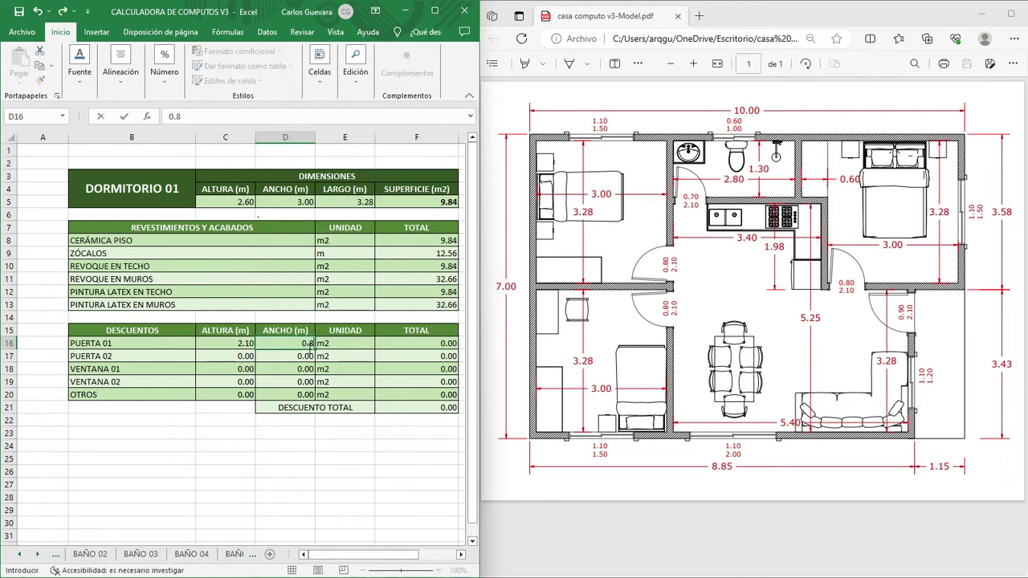
{"action": "key", "text": "Return"}
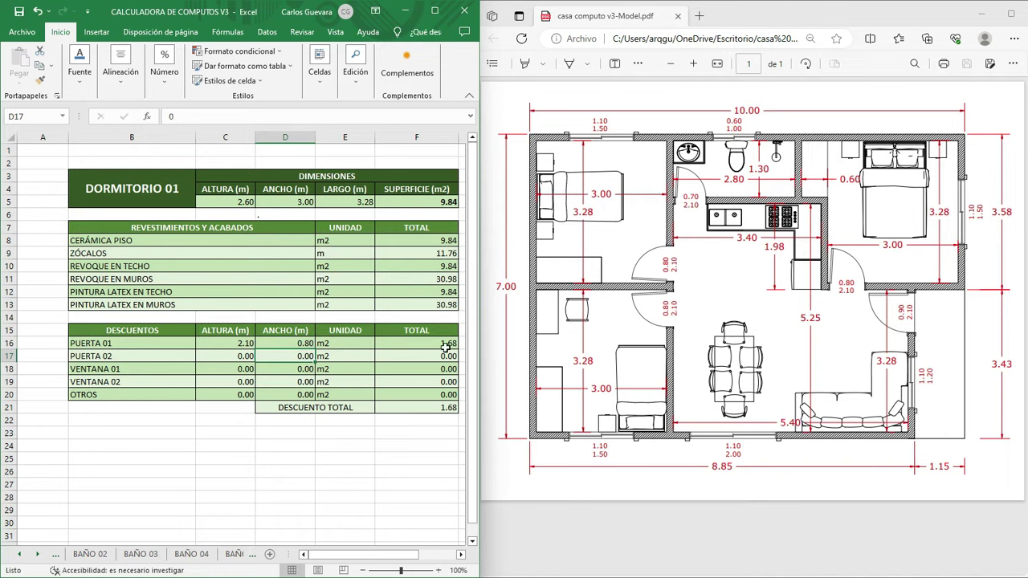
{"action": "left_click", "coordinate": [444, 256]}
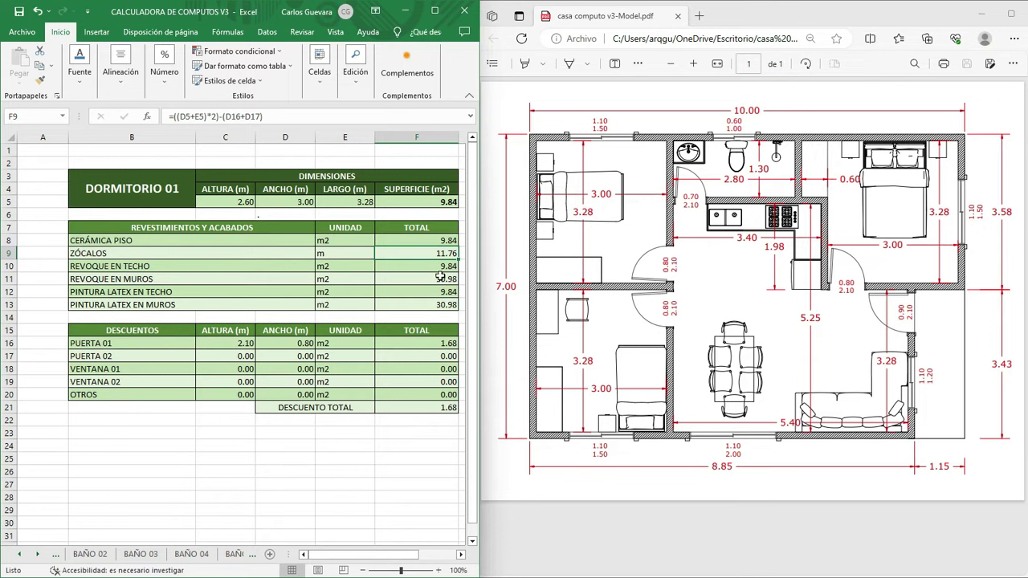
{"action": "left_click", "coordinate": [39, 13]}
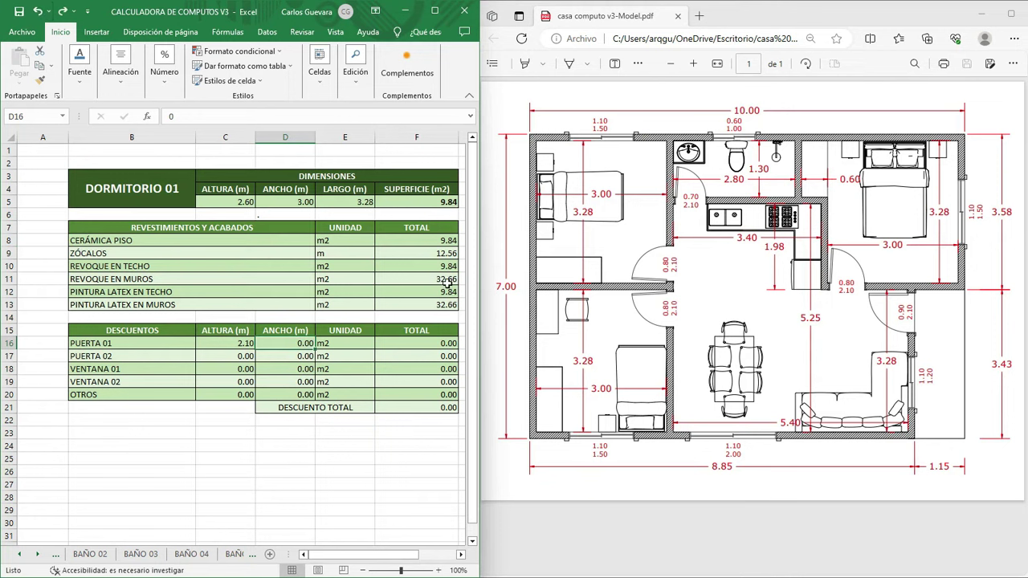
{"action": "left_click", "coordinate": [62, 11]}
{"action": "left_click", "coordinate": [227, 370]}
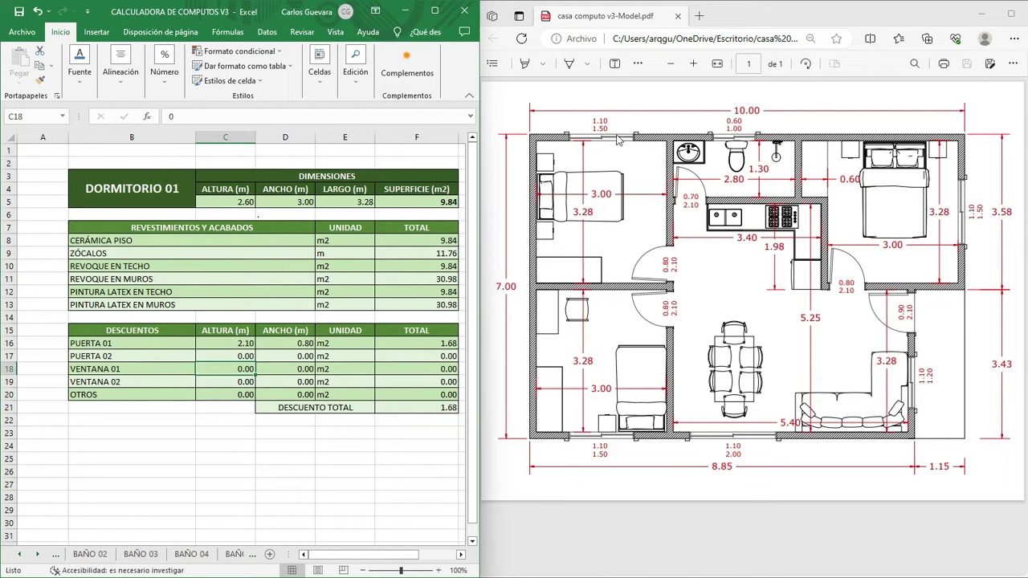
Enter VENTANA 01 as 1.10 × 1.50 in C18:D18 and check its =C18*D18 discount formula
{"action": "type", "text": "1.1"}
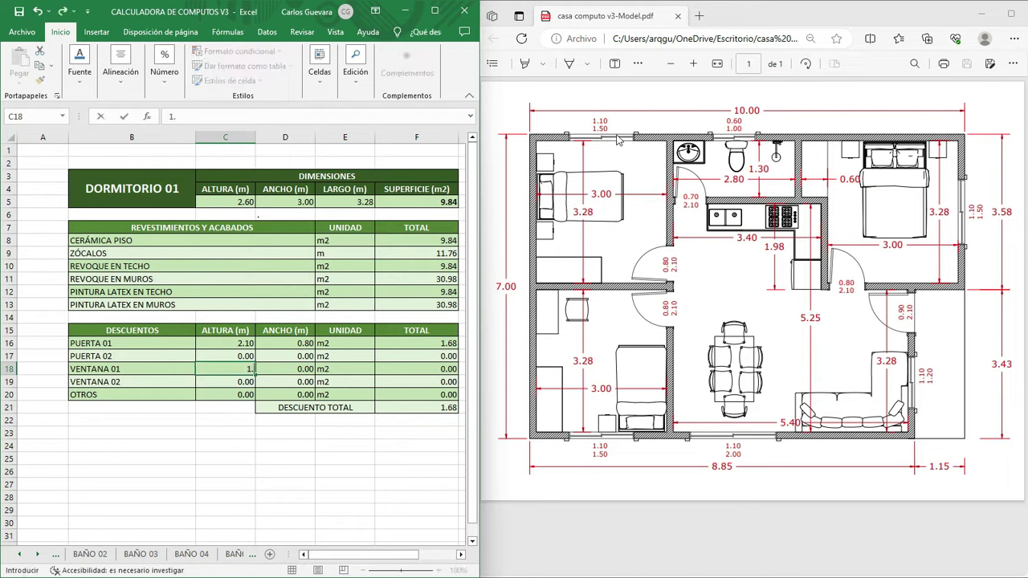
{"action": "left_click", "coordinate": [301, 372]}
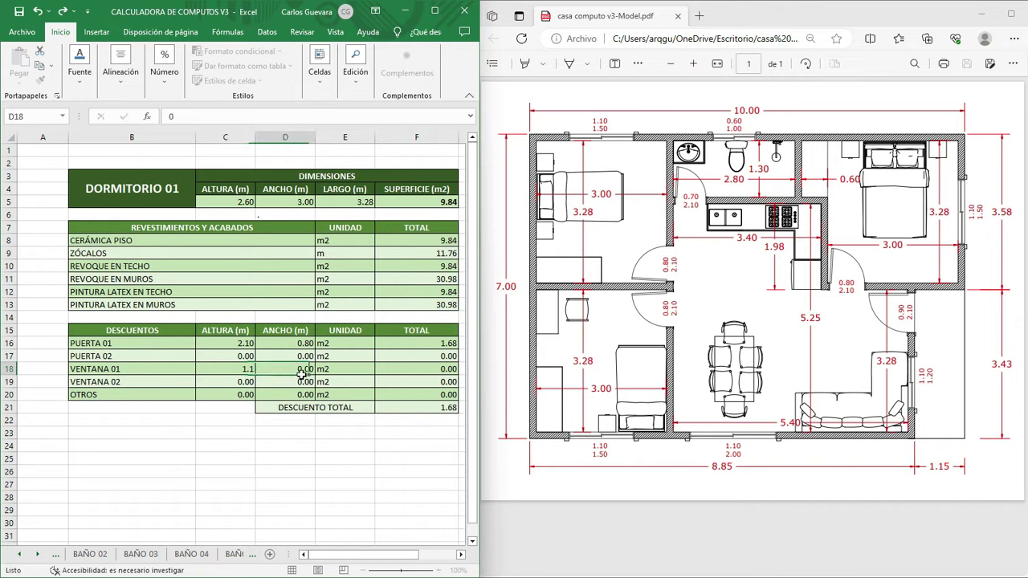
{"action": "type", "text": "1.5"}
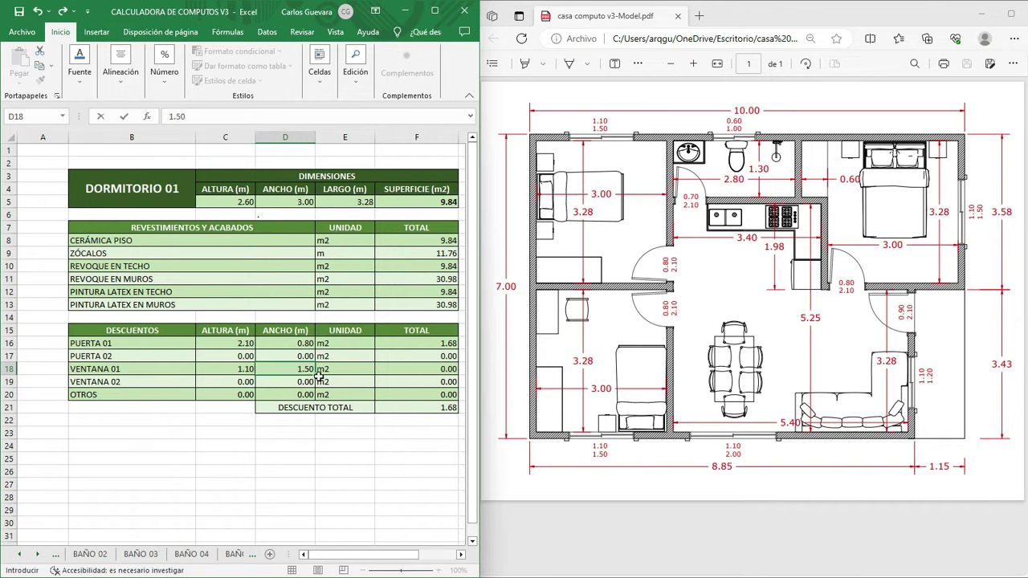
{"action": "key", "text": "Return"}
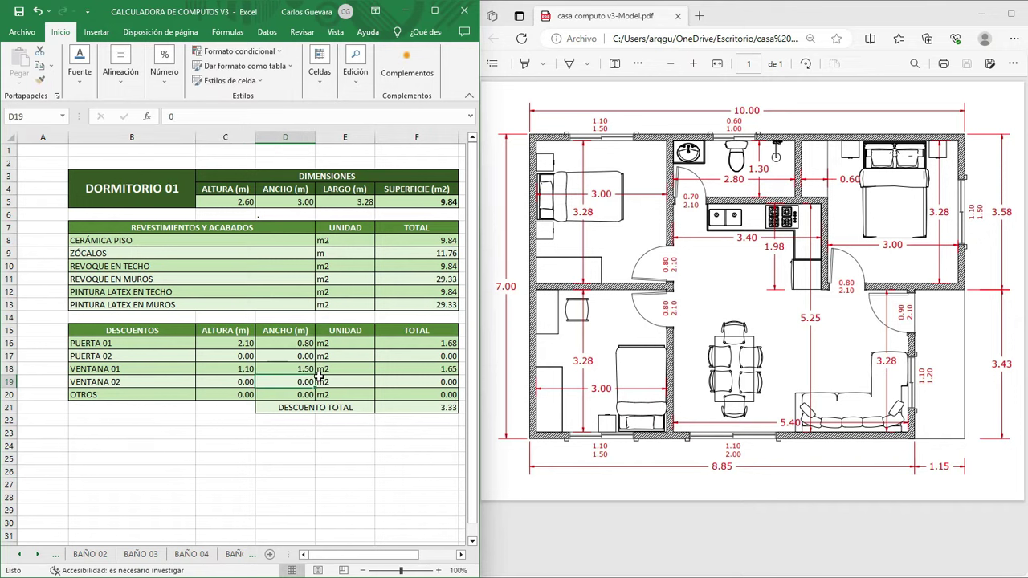
{"action": "left_click", "coordinate": [433, 370]}
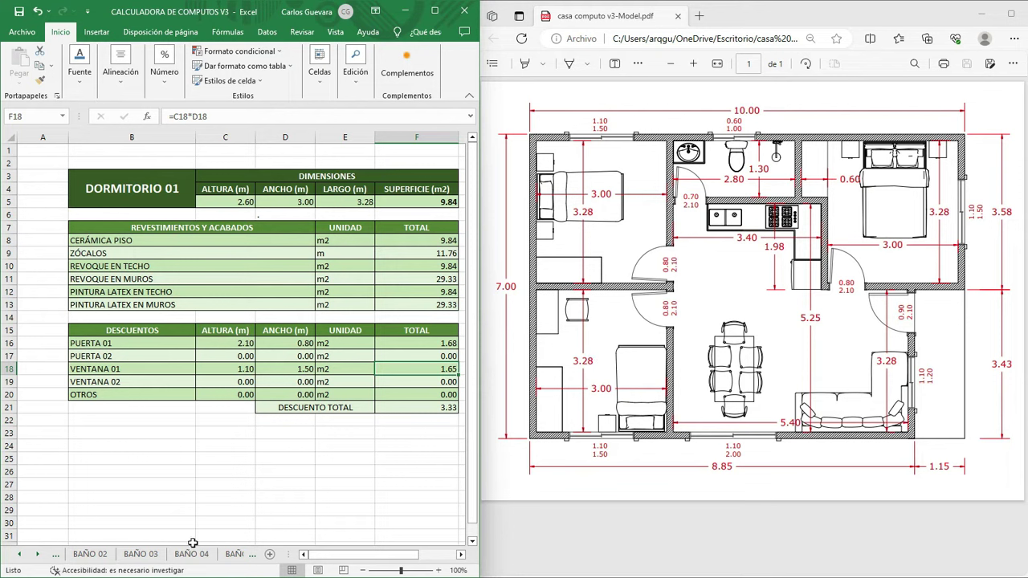
Switch to the DORM 02 sheet
{"action": "left_click", "coordinate": [253, 554]}
{"action": "left_click", "coordinate": [254, 554]}
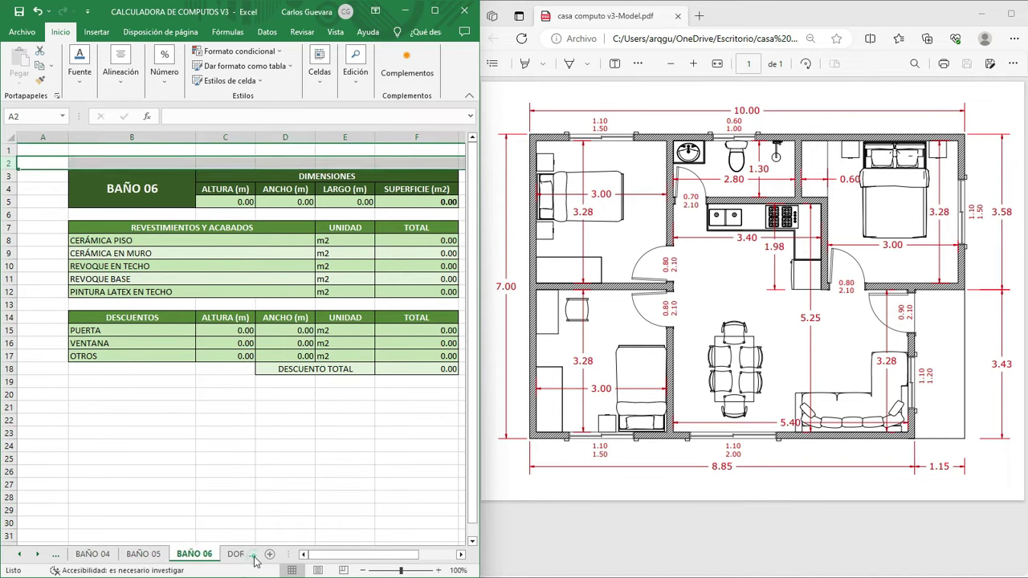
{"action": "left_click", "coordinate": [254, 554]}
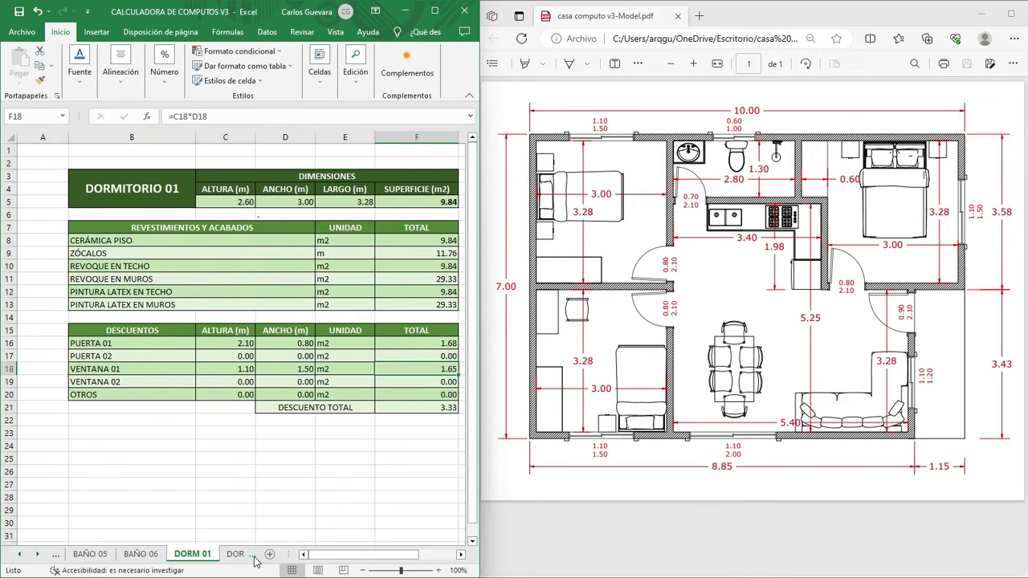
{"action": "left_click", "coordinate": [253, 554]}
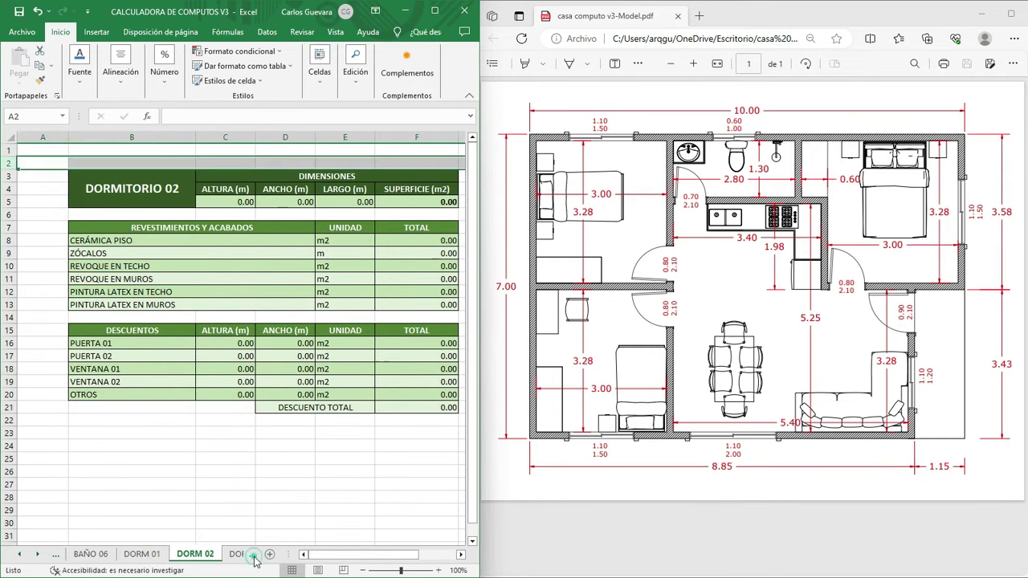
{"action": "left_click", "coordinate": [195, 556]}
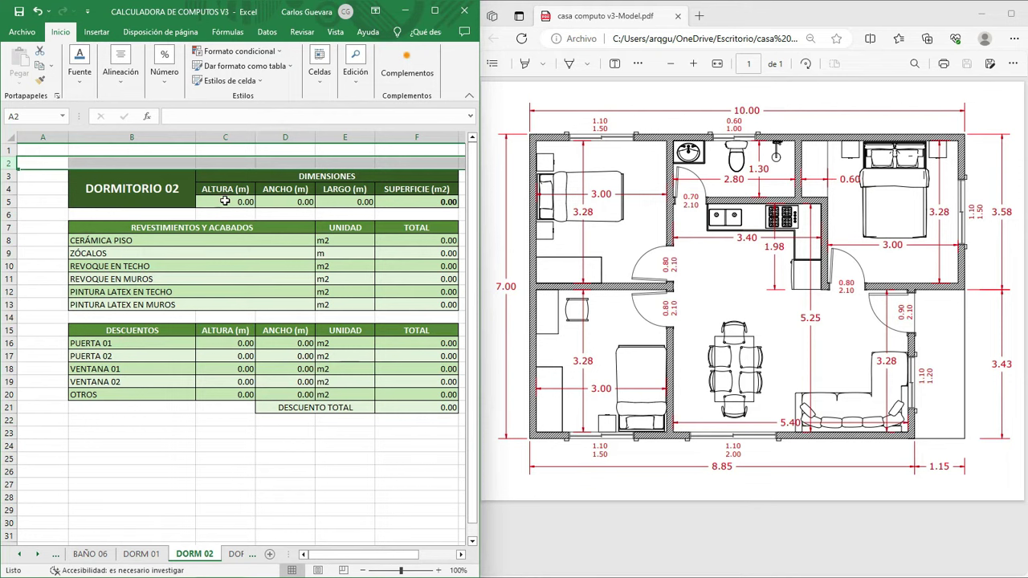
Enter DORMITORIO 02's height 2.60, width 3.00 and length 3.28 in C5:E5
{"action": "left_click", "coordinate": [231, 201]}
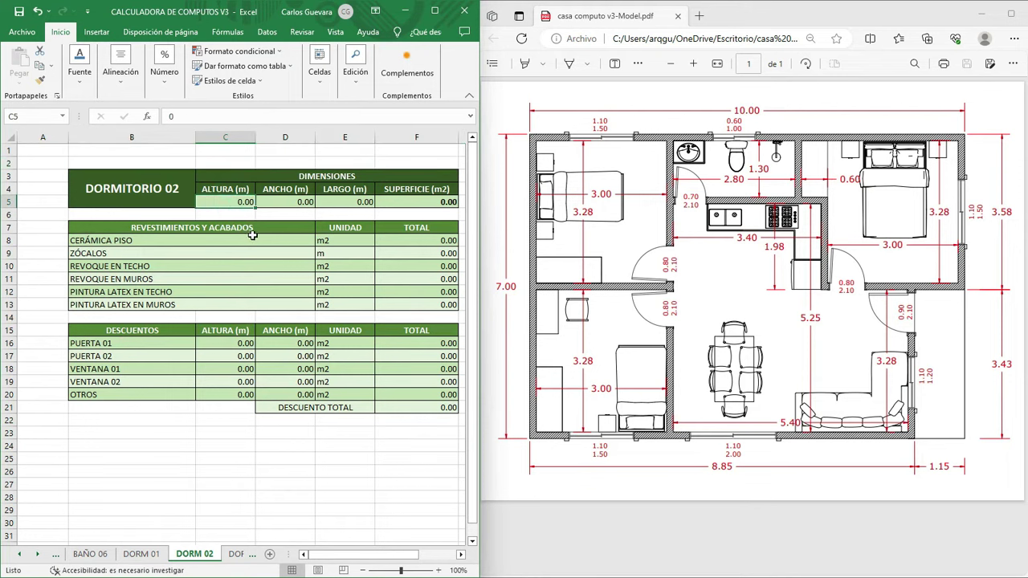
{"action": "type", "text": "2.60"}
{"action": "left_click", "coordinate": [293, 200]}
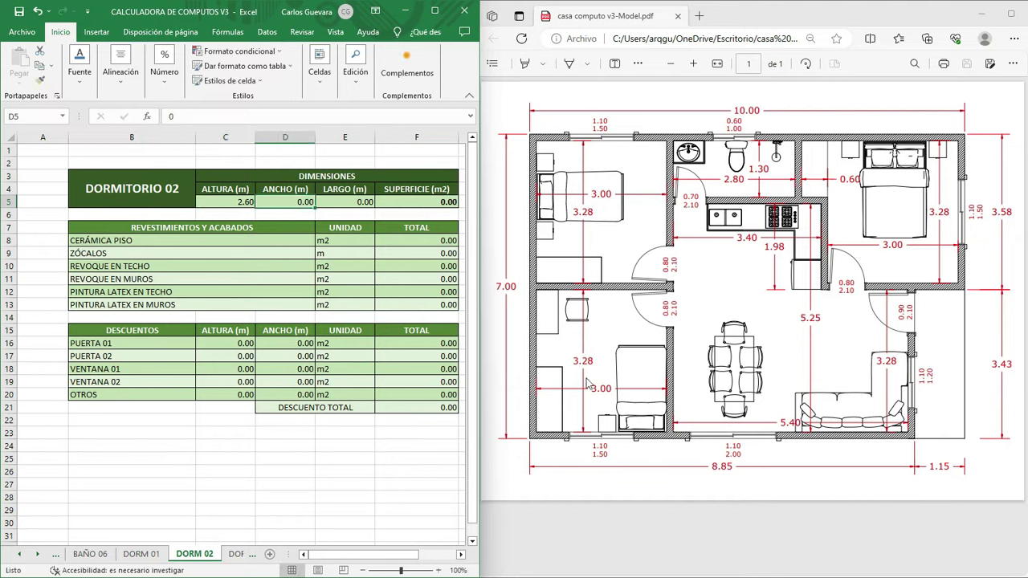
{"action": "type", "text": "3"}
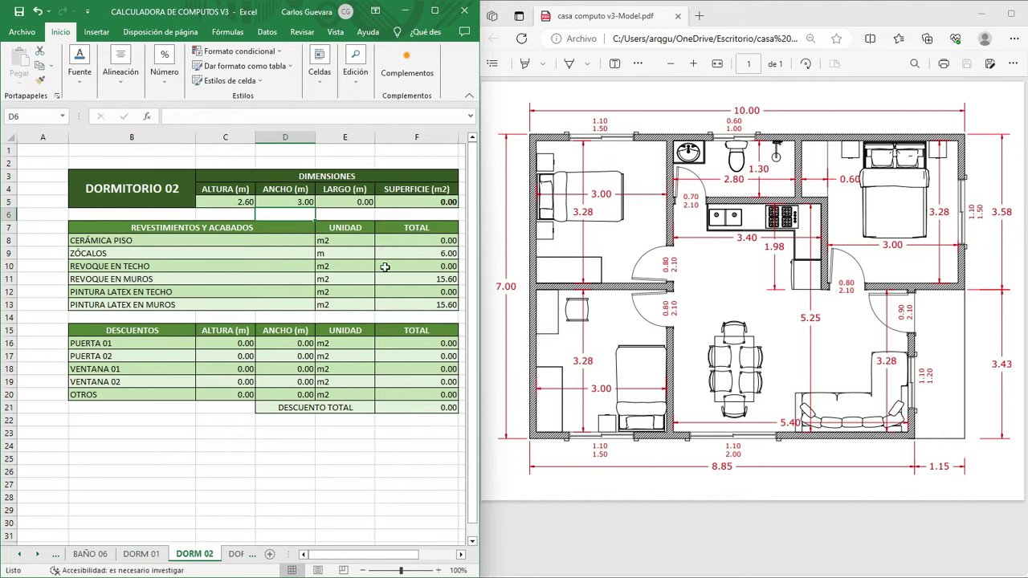
{"action": "left_click", "coordinate": [342, 200]}
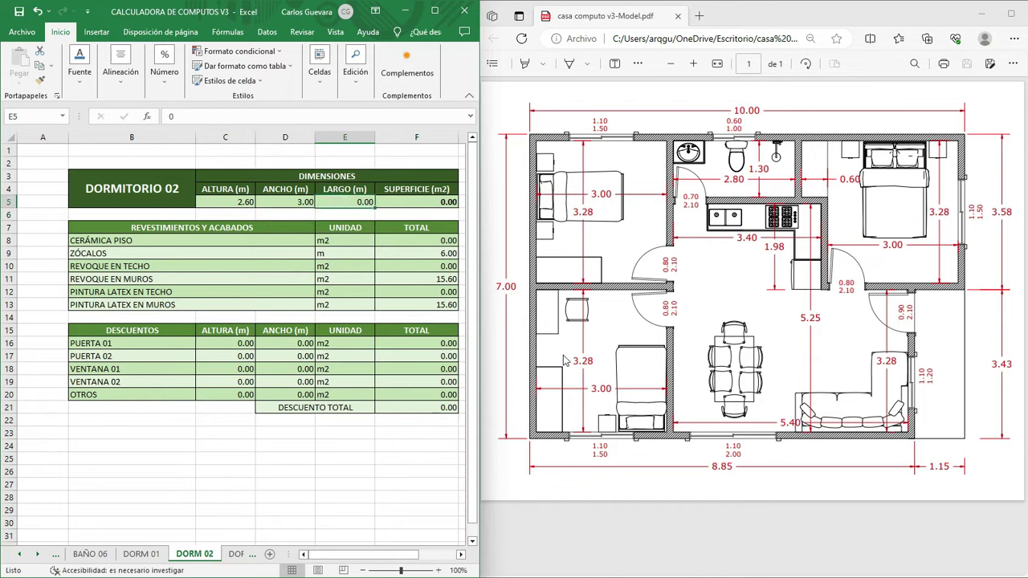
{"action": "type", "text": "3.28"}
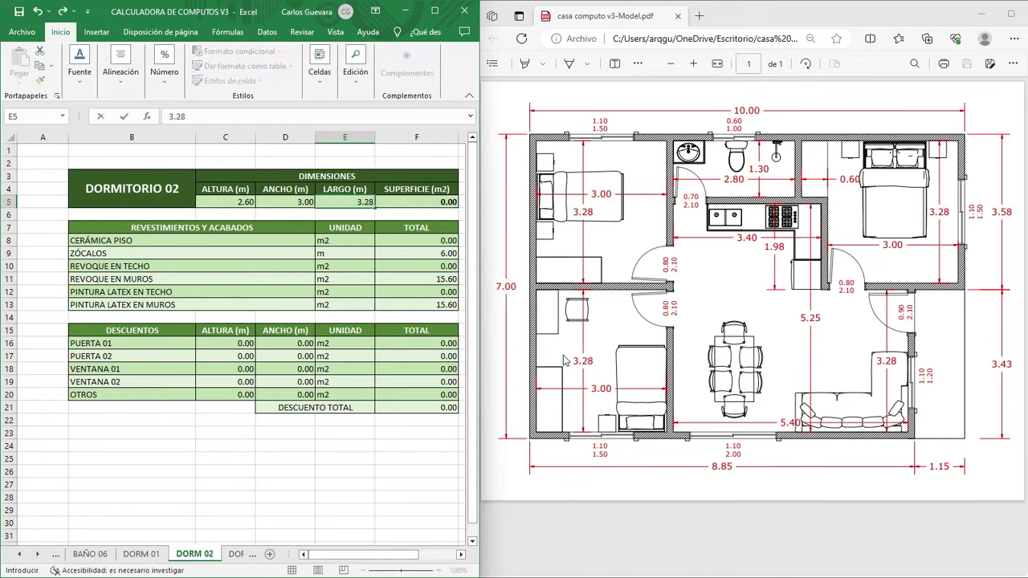
{"action": "key", "text": "Return"}
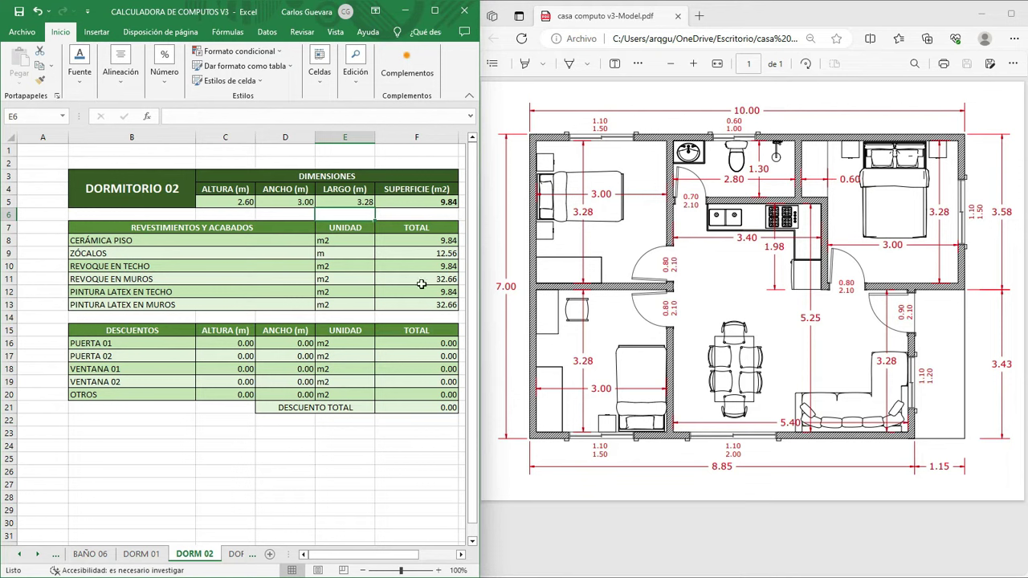
{"action": "left_click", "coordinate": [229, 347]}
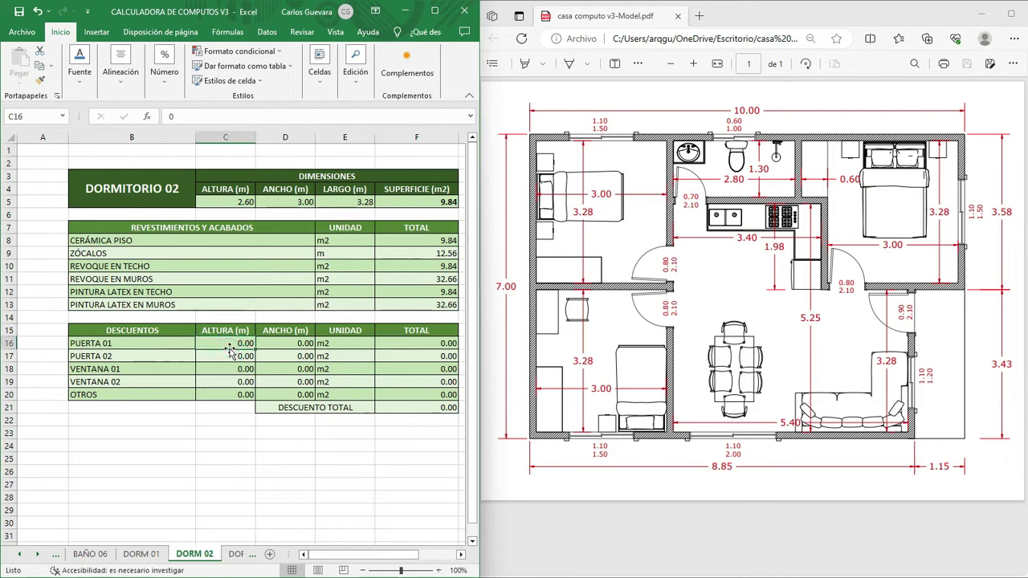
Deduct the DORMITORIO 02 door at 2.10 × 0.80 m in C16:D16
{"action": "type", "text": "2.1"}
{"action": "left_click", "coordinate": [281, 343]}
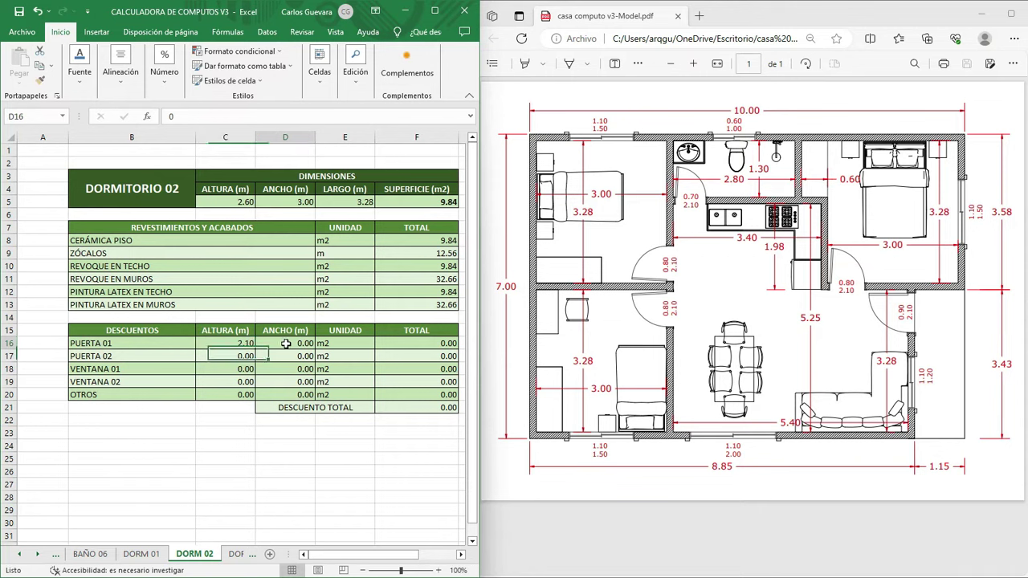
{"action": "type", "text": "0"}
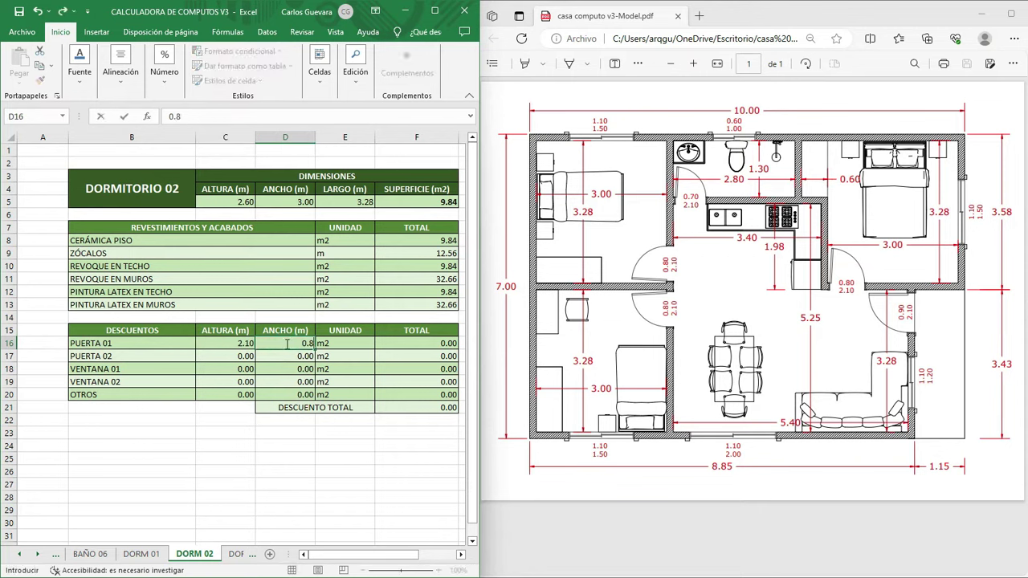
{"action": "key", "text": "Return"}
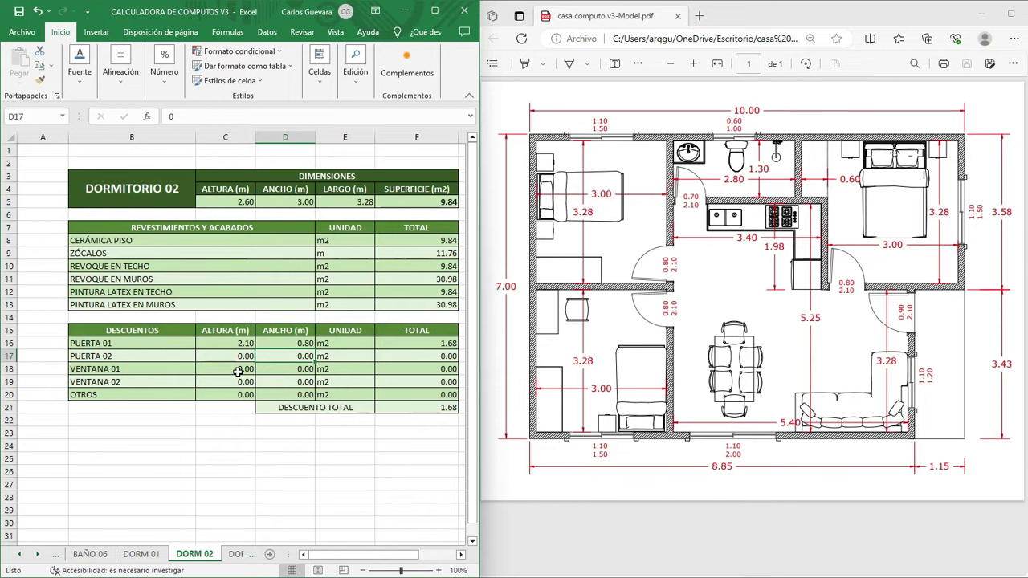
Deduct the DORMITORIO 02 window at 1.10 × 1.50 m in C18:D18
{"action": "left_click", "coordinate": [238, 370]}
{"action": "type", "text": "1.1"}
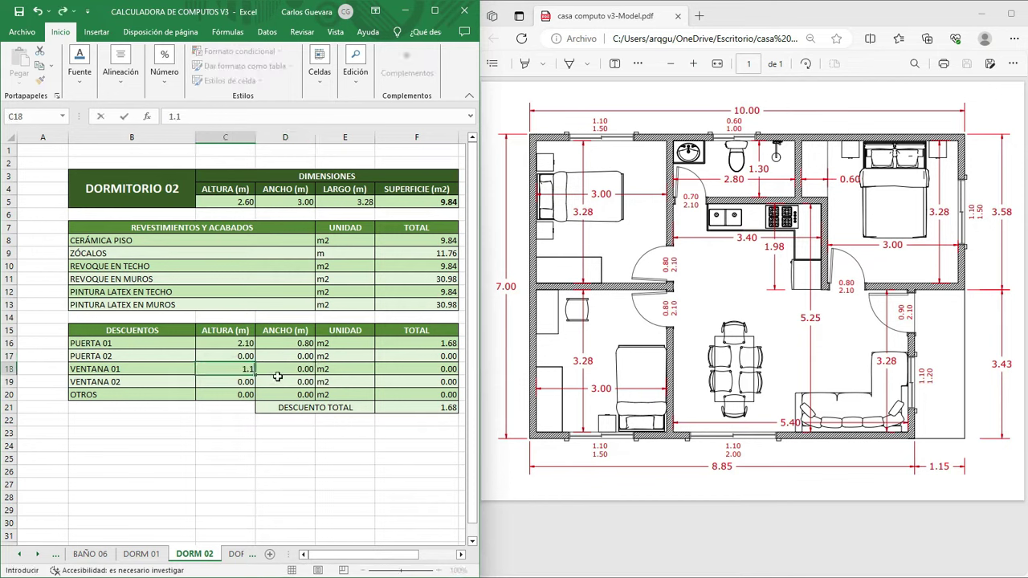
{"action": "left_click", "coordinate": [280, 370]}
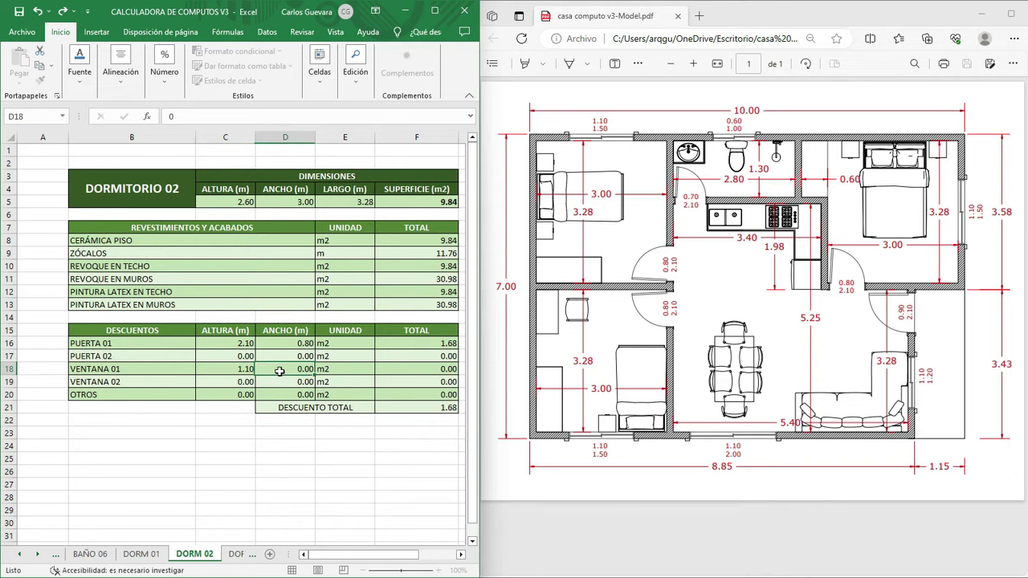
{"action": "type", "text": "1.5"}
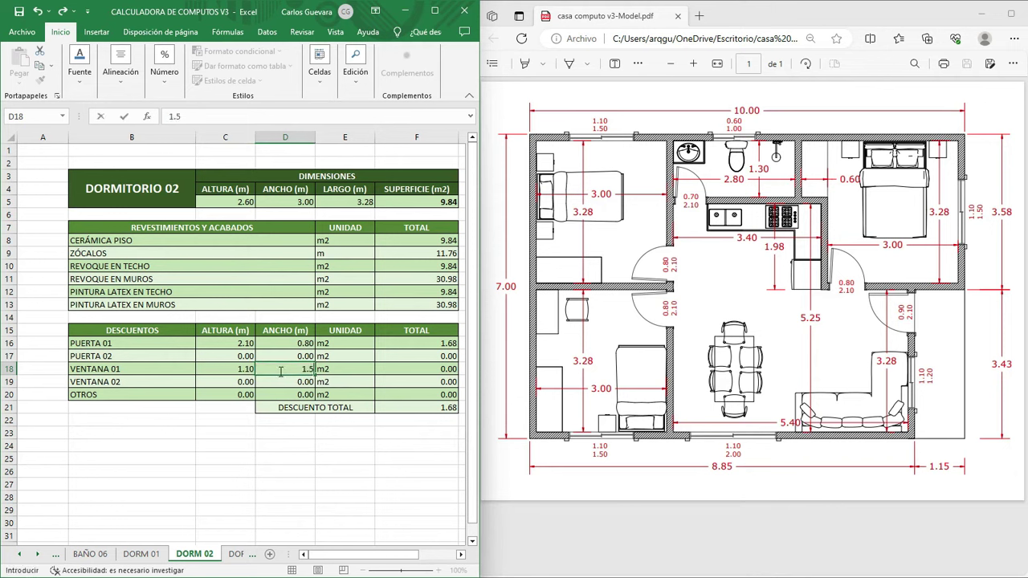
{"action": "key", "text": "Return"}
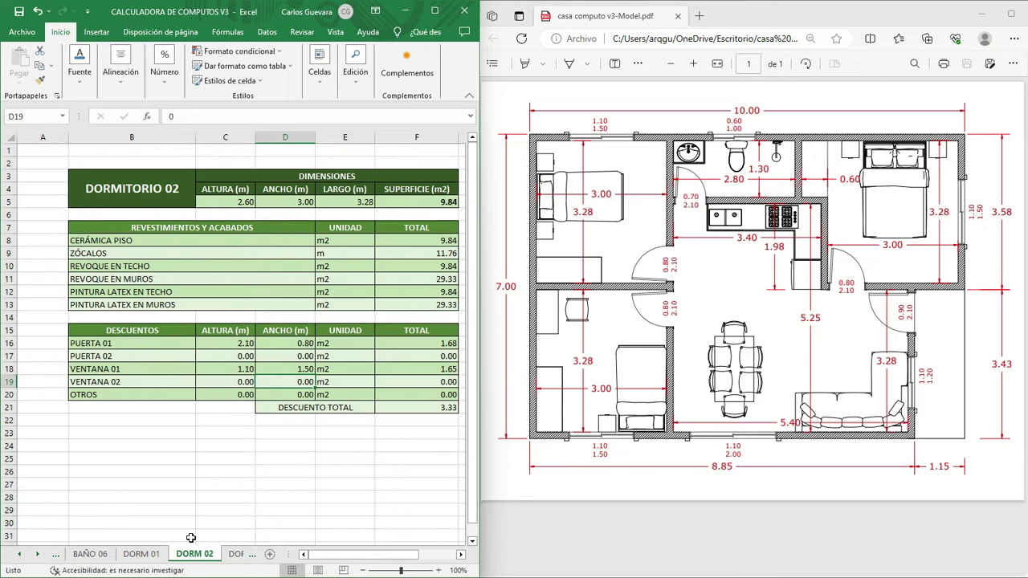
{"action": "left_click", "coordinate": [237, 554]}
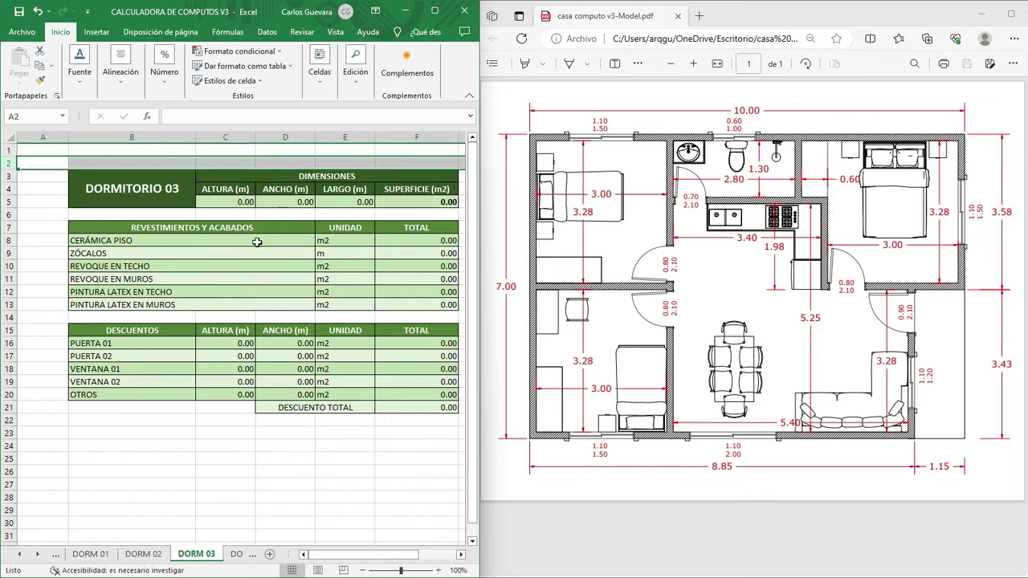
Select the room height cell C5 on the empty DORMITORIO 03 sheet
{"action": "left_click", "coordinate": [233, 203]}
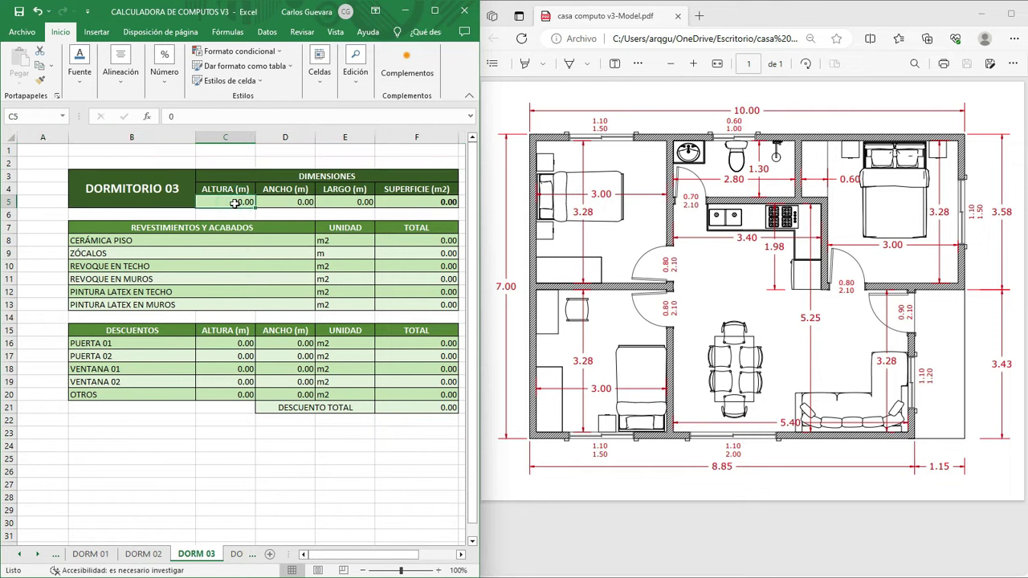
Enter height 2.6, width 3 and length 3.28 in C5:E5 for DORMITORIO 03
{"action": "type", "text": "2.6"}
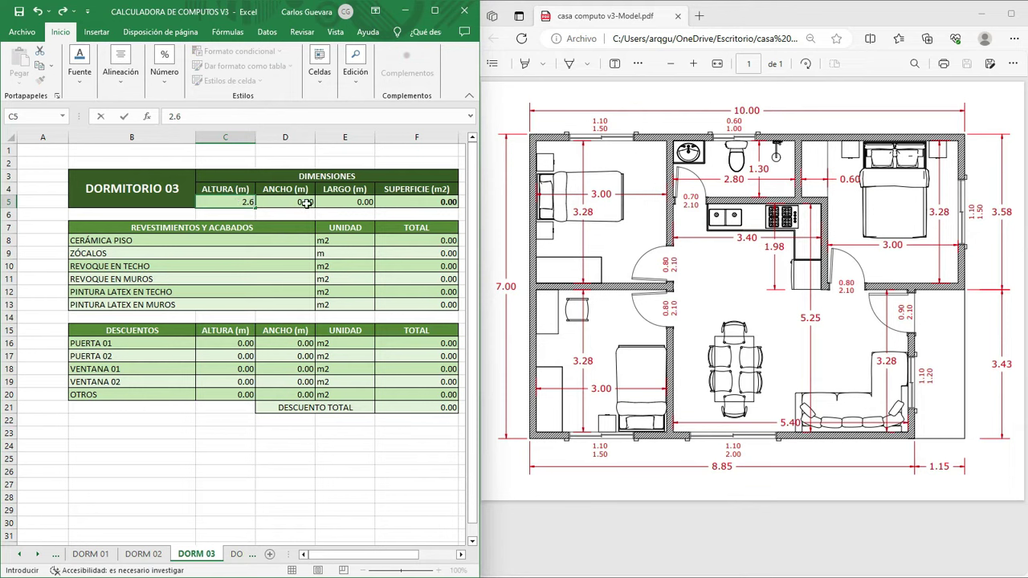
{"action": "left_click", "coordinate": [297, 202]}
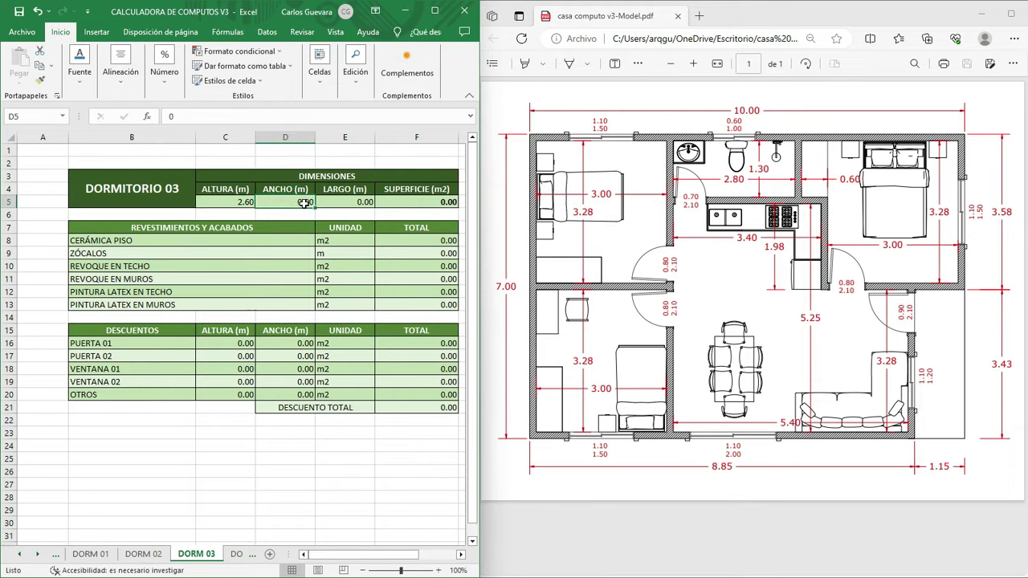
{"action": "type", "text": "3"}
{"action": "key", "text": "Return"}
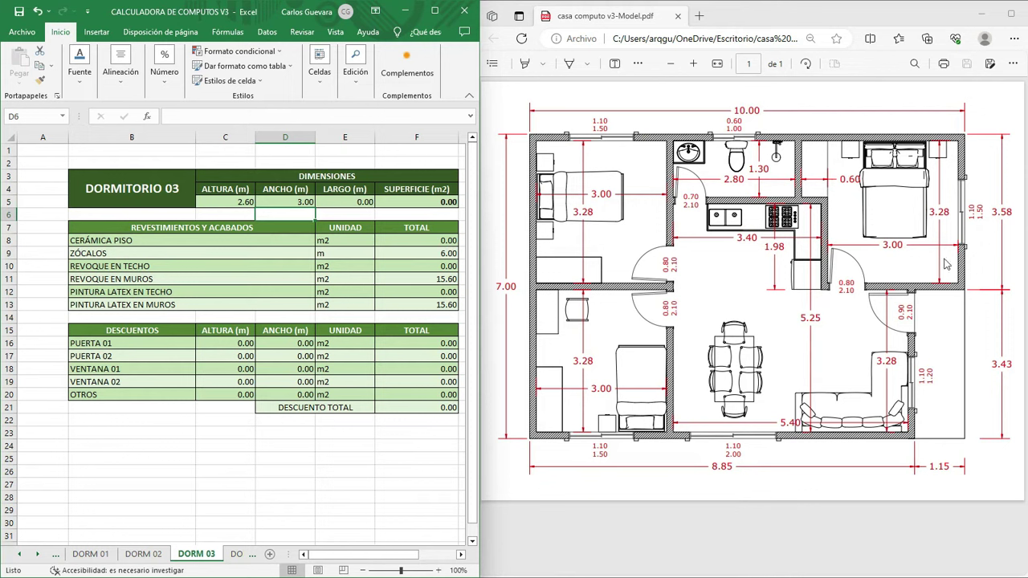
{"action": "left_click", "coordinate": [347, 202]}
{"action": "type", "text": "3.28"}
{"action": "key", "text": "Return"}
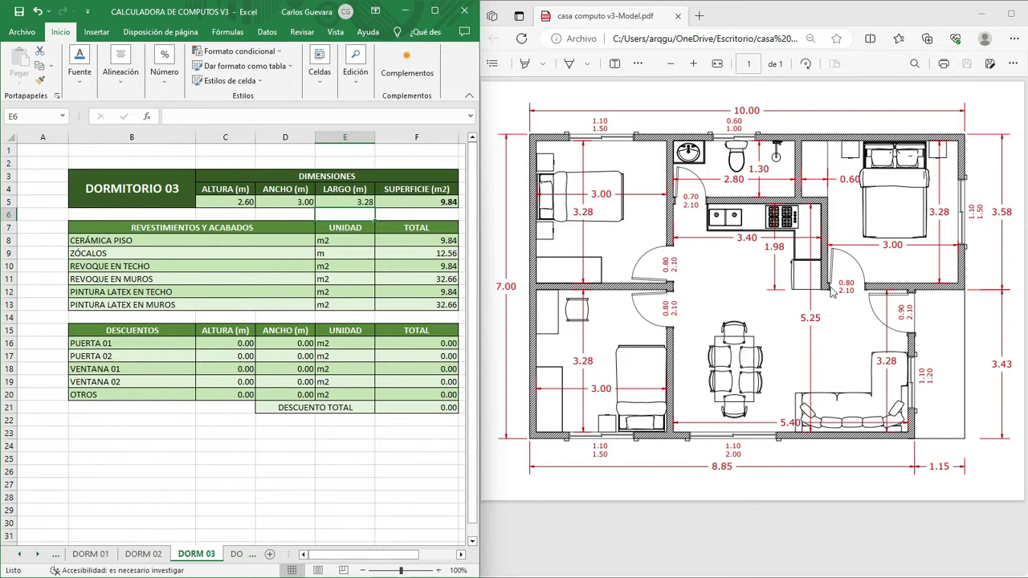
Deduct the DORMITORIO 03 door at 2.10 × 0.80 m in C16:D16
{"action": "left_click", "coordinate": [232, 346]}
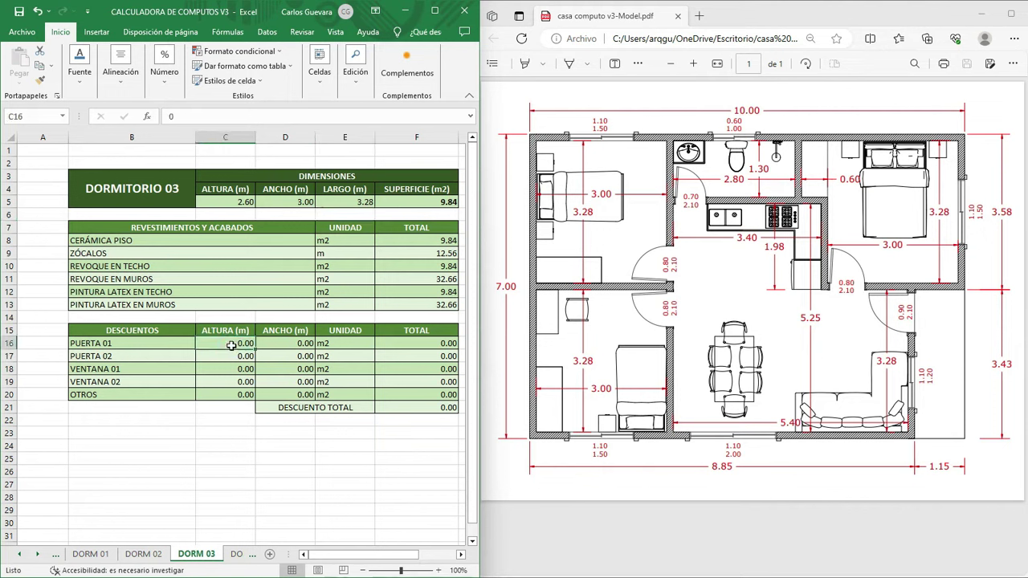
{"action": "type", "text": "2.1"}
{"action": "left_click", "coordinate": [281, 347]}
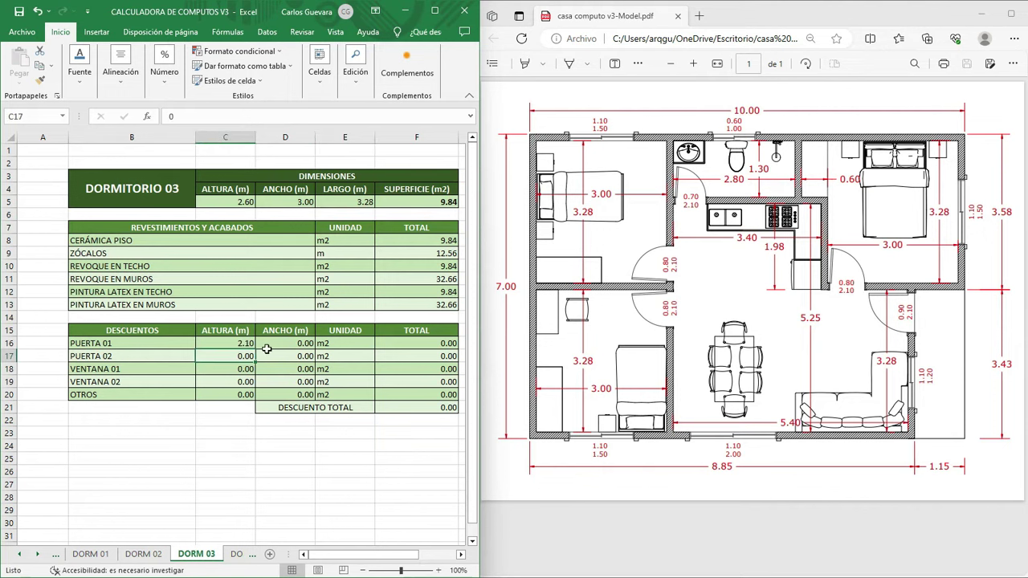
{"action": "type", "text": "0.8"}
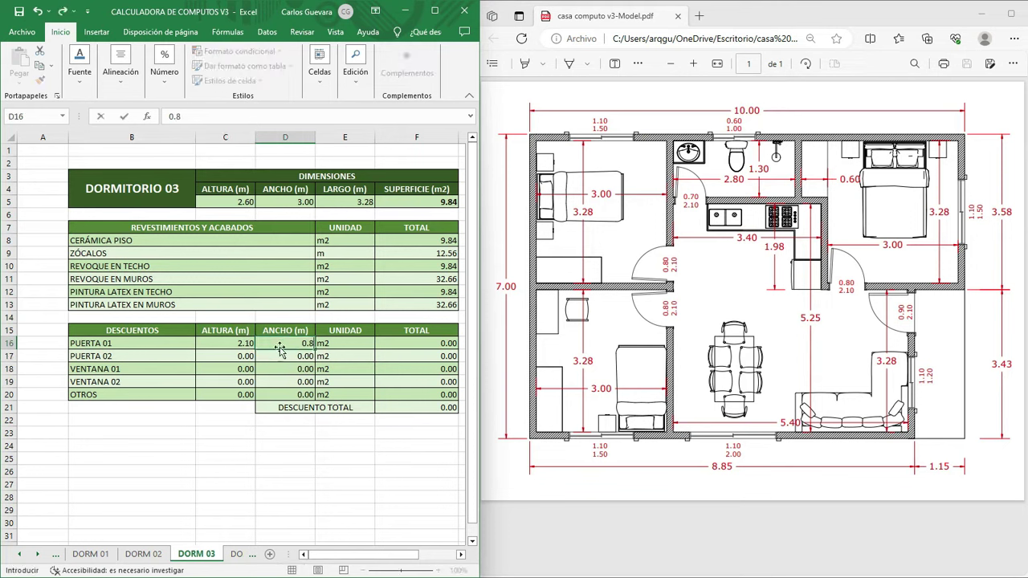
{"action": "key", "text": "Return"}
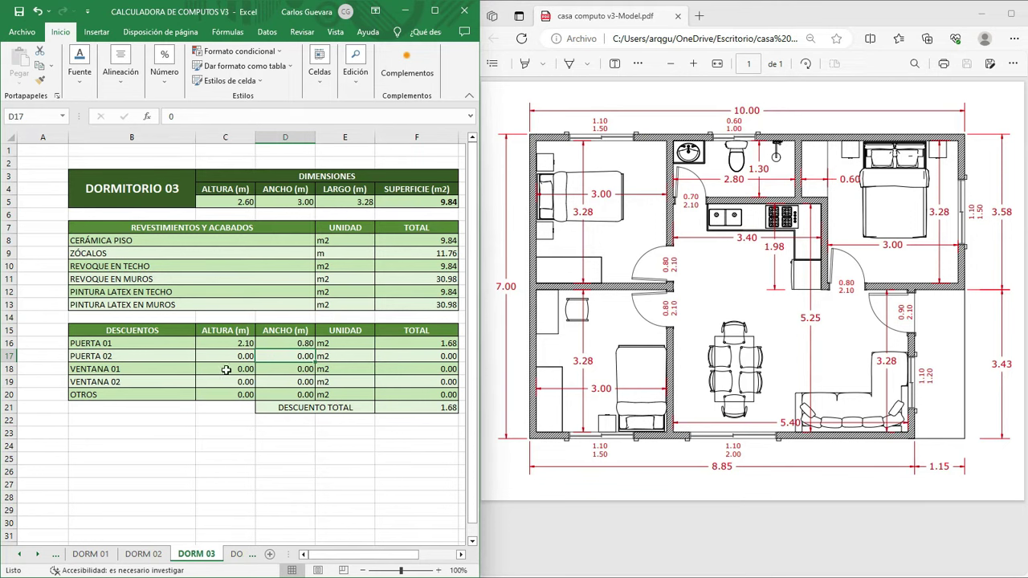
Deduct the DORMITORIO 03 window at 1.10 × 1.50 m in C18:D18
{"action": "left_click", "coordinate": [232, 370]}
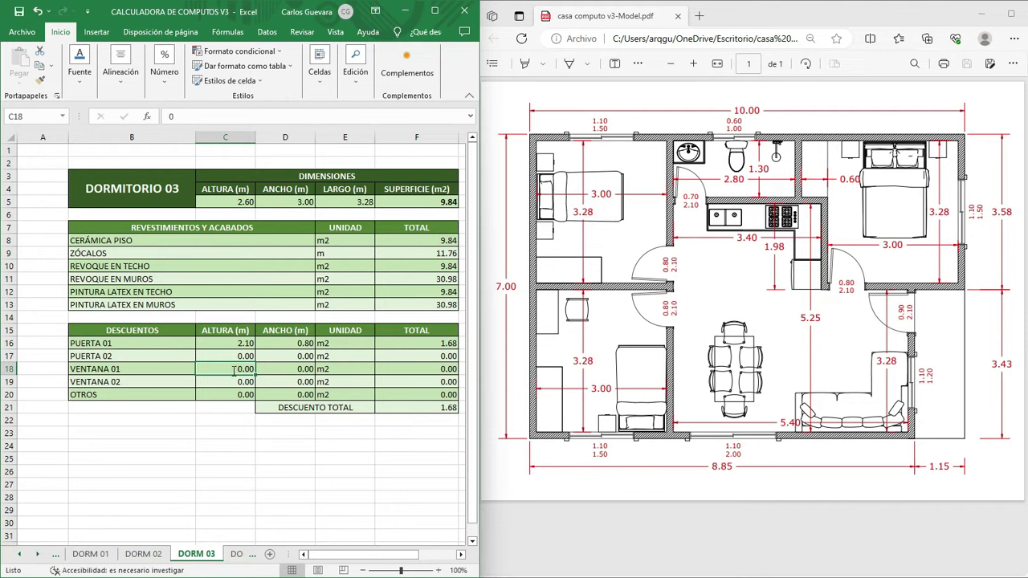
{"action": "type", "text": "1.1"}
{"action": "left_click", "coordinate": [269, 370]}
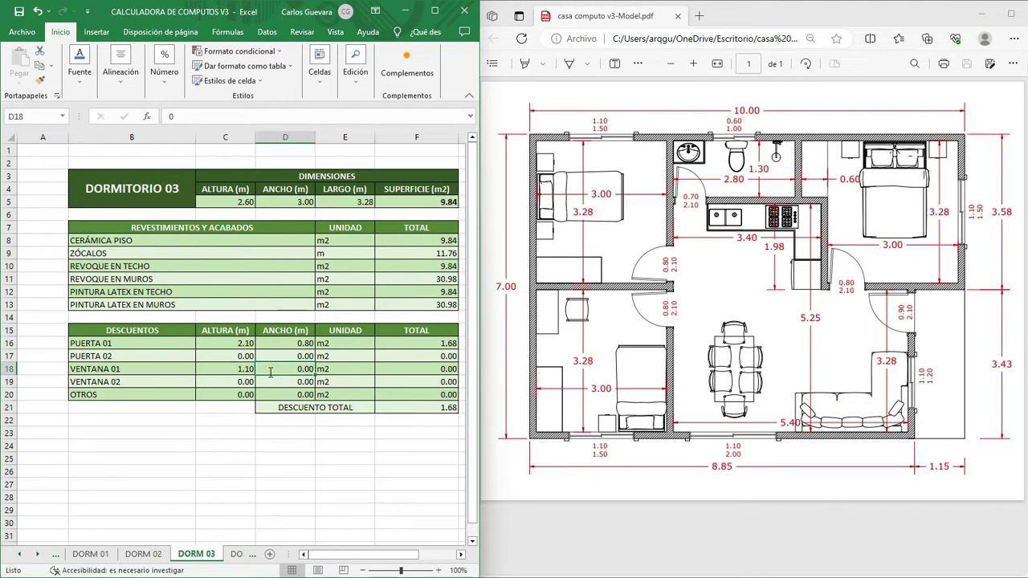
{"action": "type", "text": "1.5"}
{"action": "key", "text": "Return"}
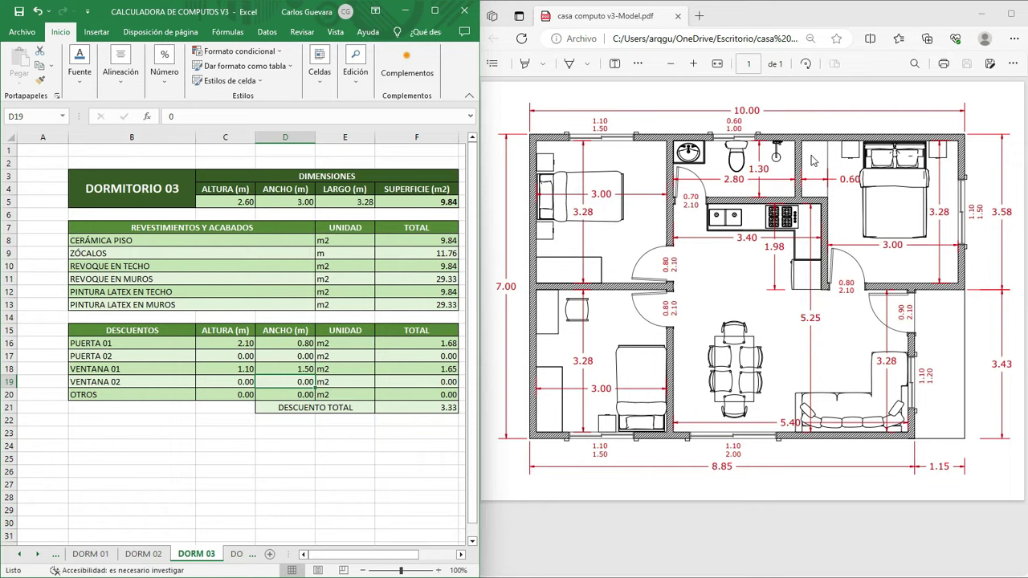
Scroll the sheet tabs back to the first sheets and open ADICIONALES
{"action": "left_click", "coordinate": [21, 554]}
{"action": "left_click", "coordinate": [20, 554]}
{"action": "left_click", "coordinate": [21, 554]}
{"action": "left_click", "coordinate": [21, 554]}
{"action": "left_click", "coordinate": [21, 554]}
{"action": "left_click", "coordinate": [21, 554]}
{"action": "left_click", "coordinate": [21, 554]}
{"action": "left_click", "coordinate": [21, 554]}
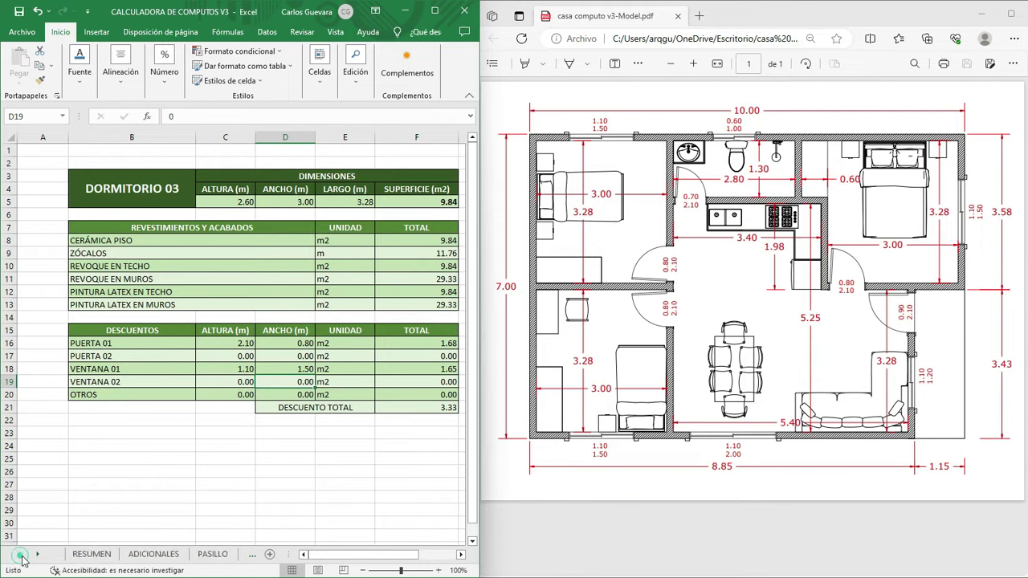
{"action": "left_click", "coordinate": [154, 555]}
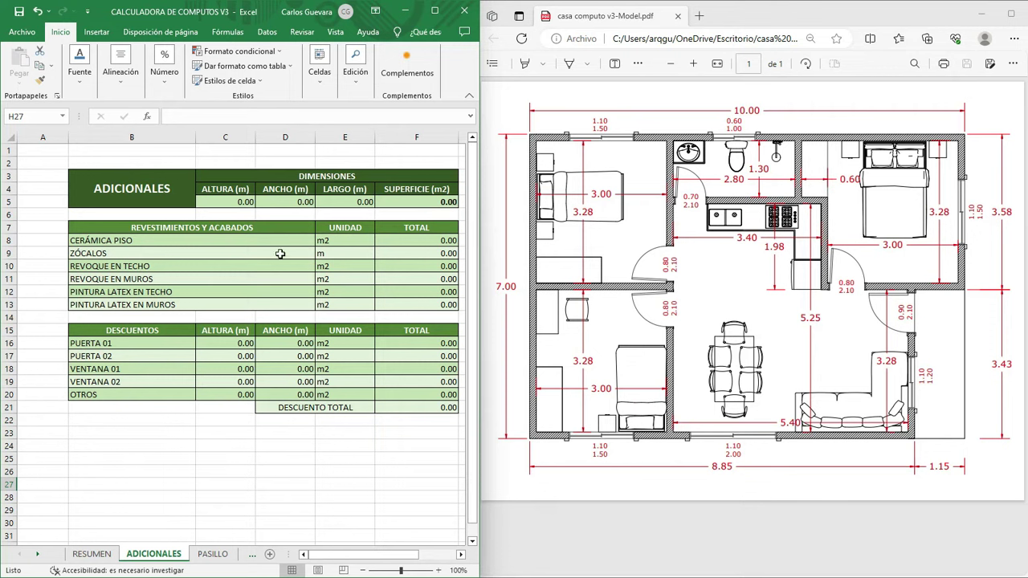
{"action": "left_click", "coordinate": [230, 205]}
Enter ADICIONALES height 2.60, width 0.60 and length 1.30, giving a 0.78 m² surface
{"action": "type", "text": "2.6"}
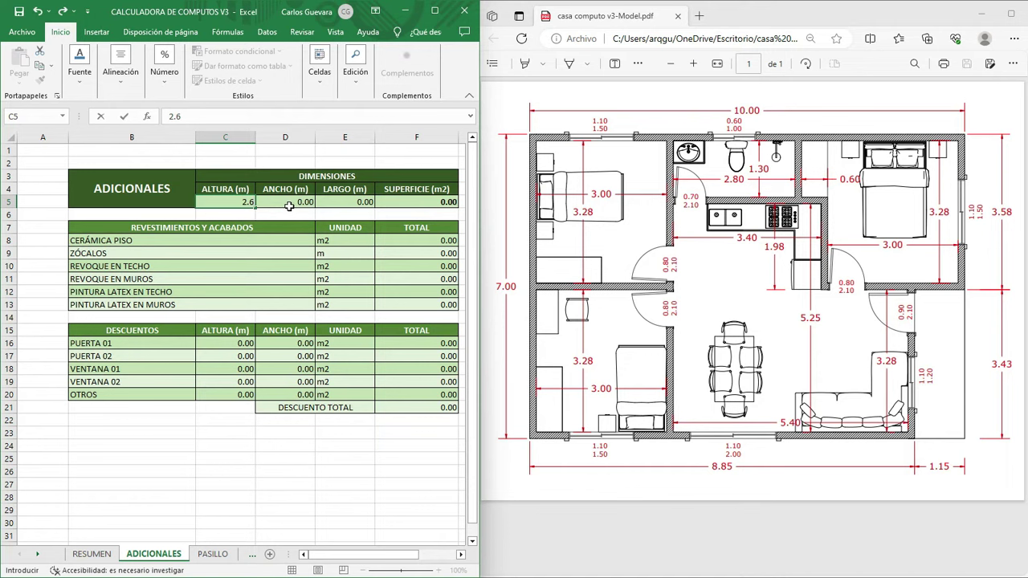
{"action": "left_click", "coordinate": [290, 205]}
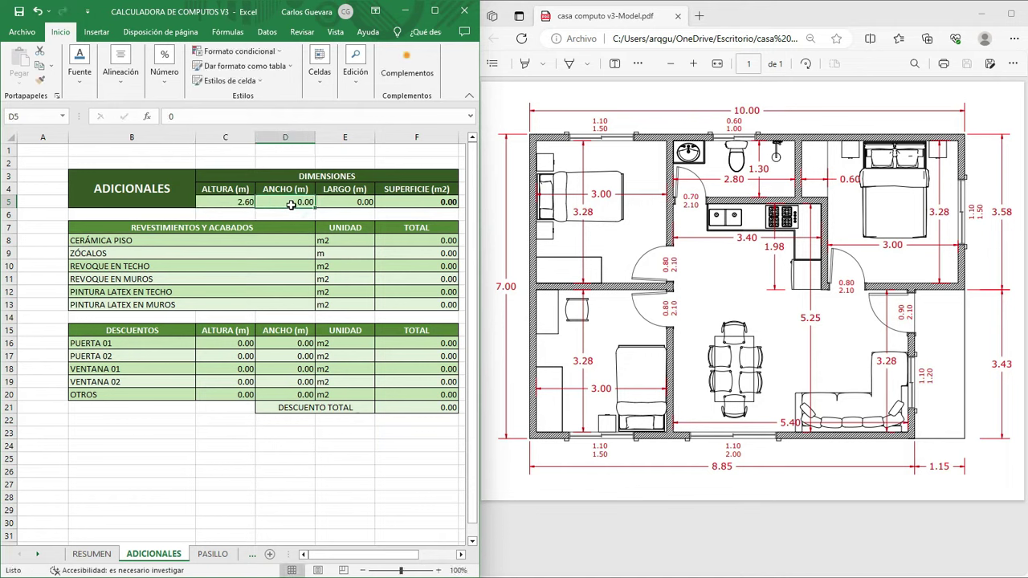
{"action": "type", "text": "0"}
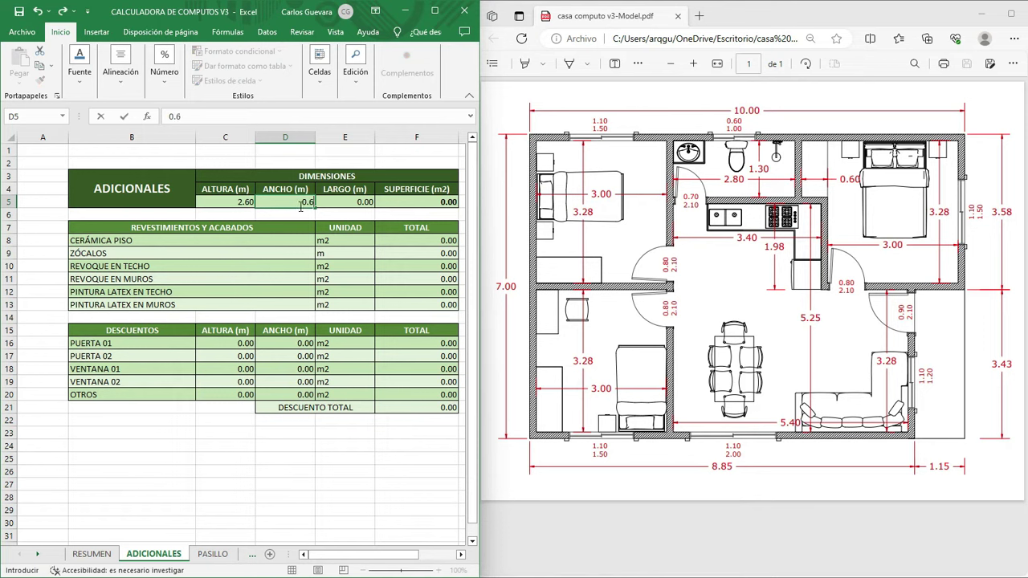
{"action": "left_click", "coordinate": [339, 204]}
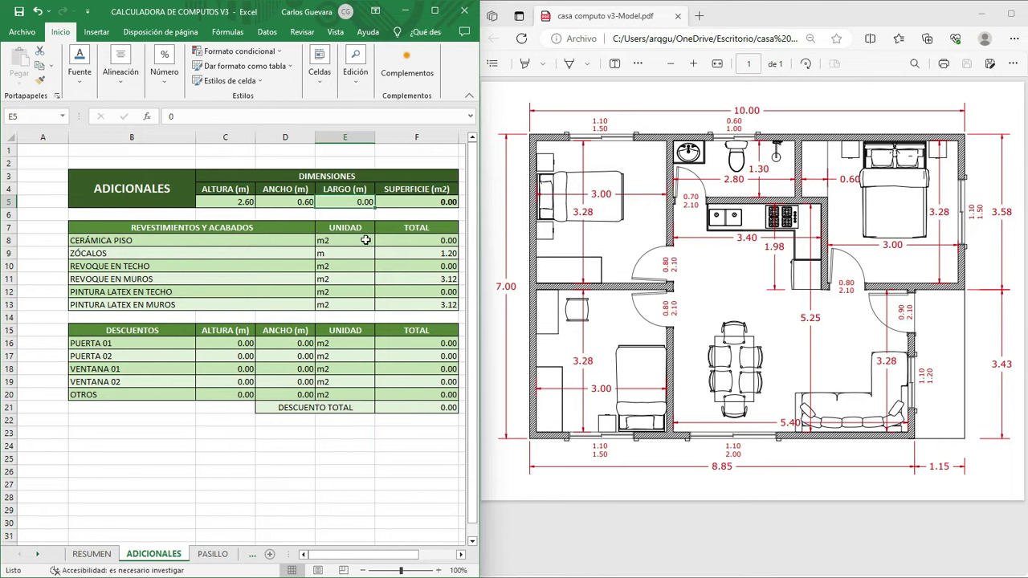
{"action": "left_click", "coordinate": [340, 203]}
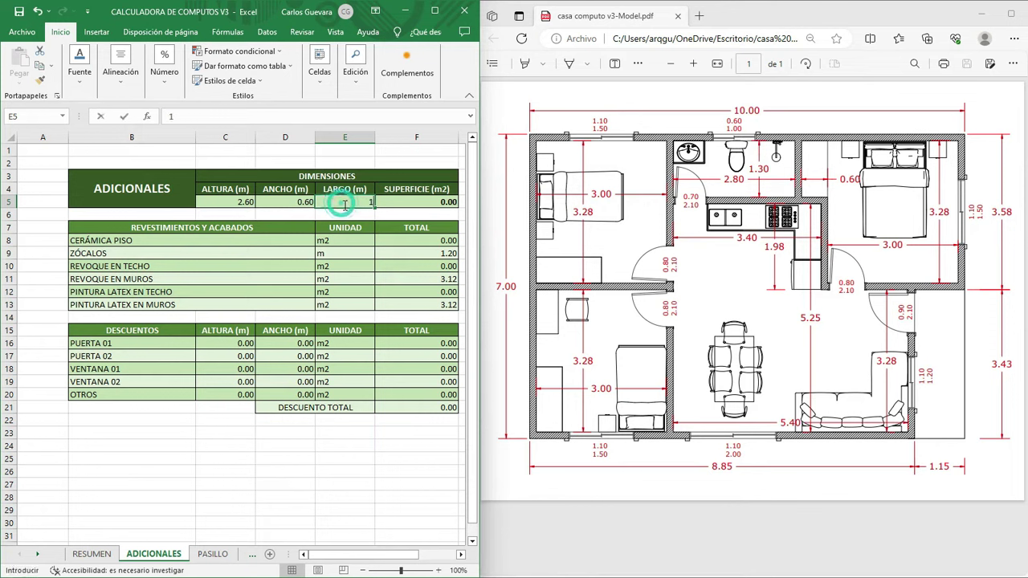
{"action": "type", "text": "1.3"}
{"action": "key", "text": "Return"}
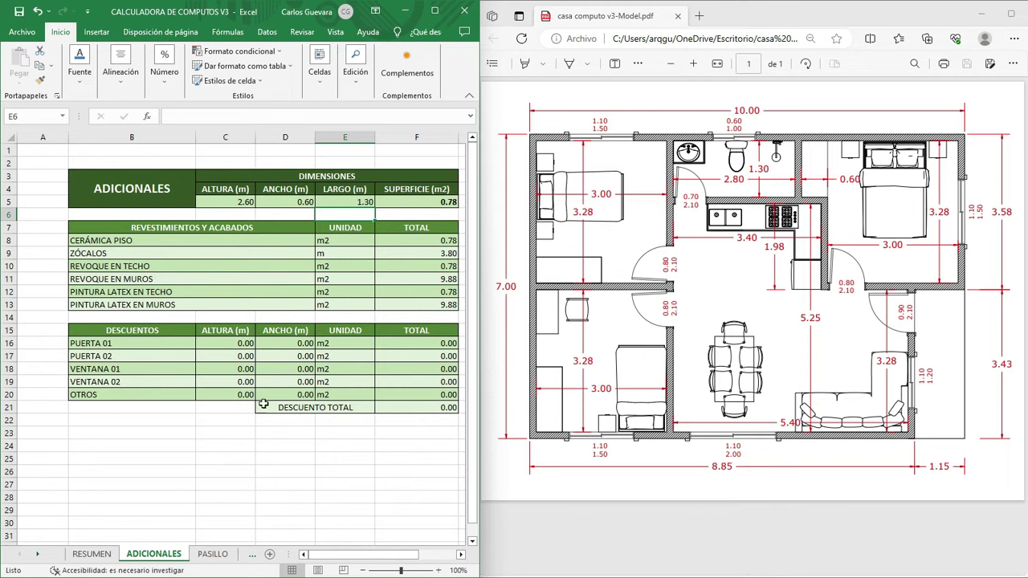
{"action": "left_click", "coordinate": [218, 396]}
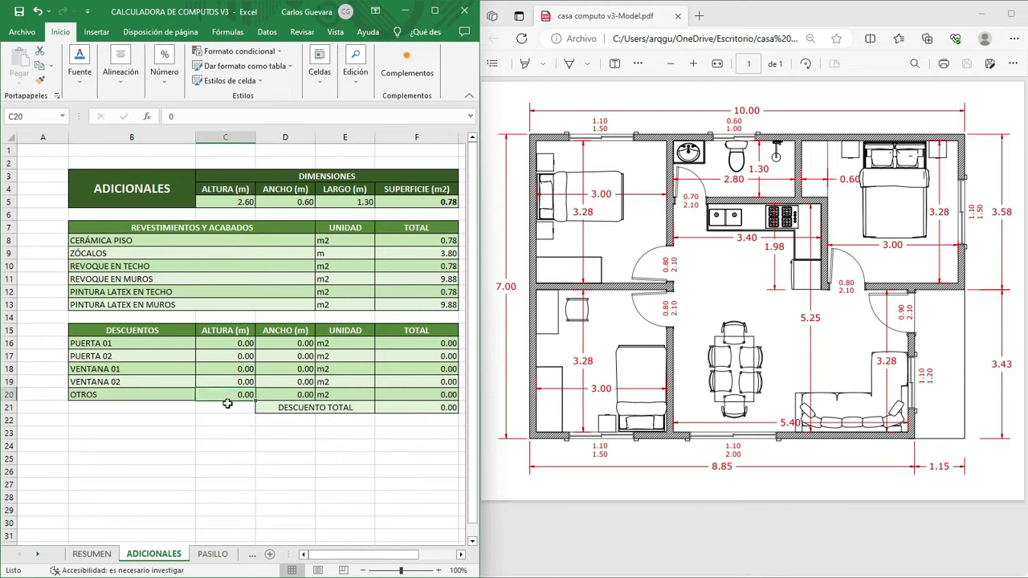
Enter a 2.60 × 2.60 m OTROS deduction on ADICIONALES, then check the RESUMEN totals
{"action": "type", "text": "2.6"}
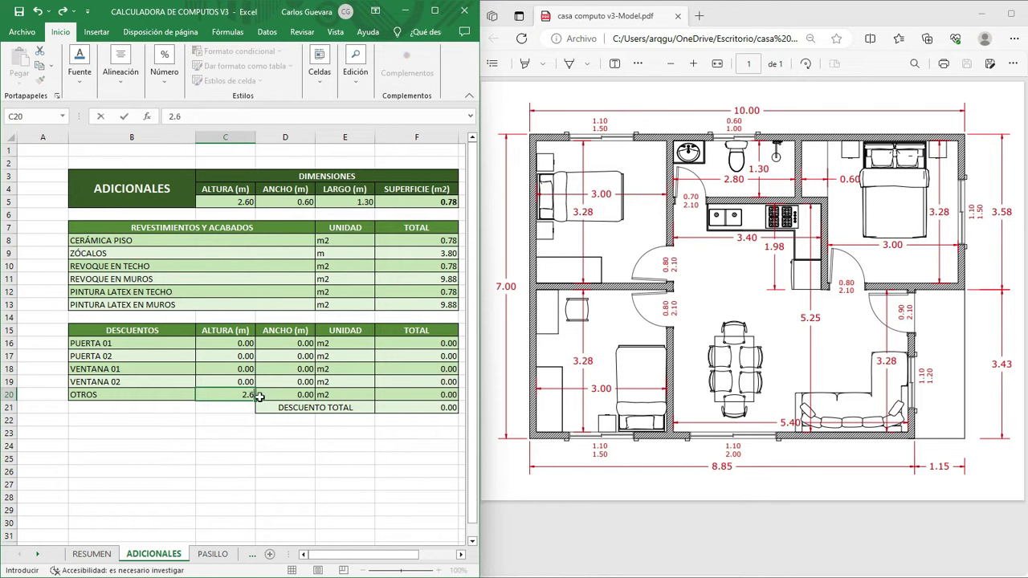
{"action": "left_click", "coordinate": [272, 396]}
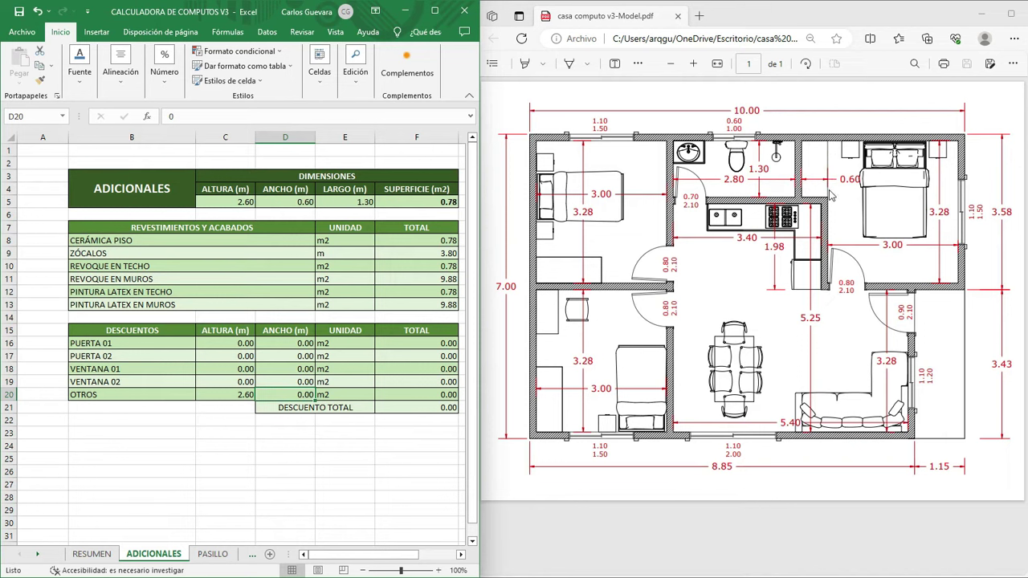
{"action": "type", "text": "2.6"}
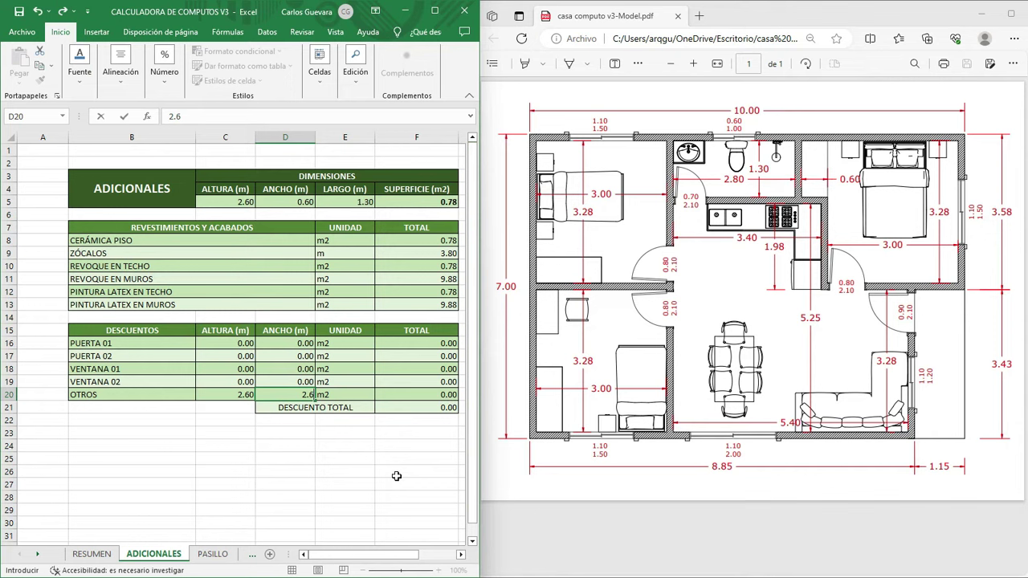
{"action": "key", "text": "Return"}
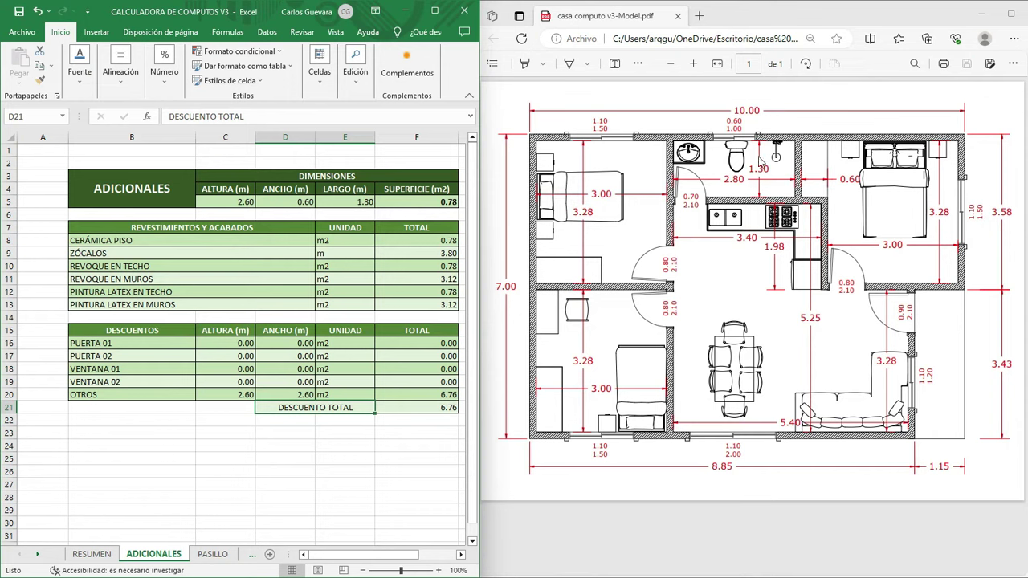
{"action": "left_click", "coordinate": [93, 548]}
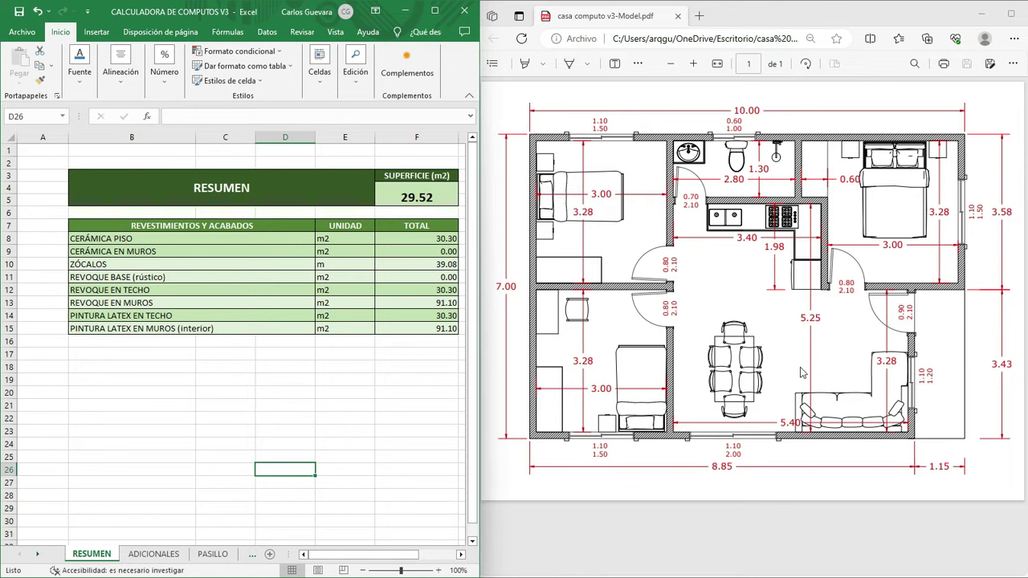
Return to ADICIONALES, then scroll through the sheet list to open BAÑO 01
{"action": "left_click", "coordinate": [166, 556]}
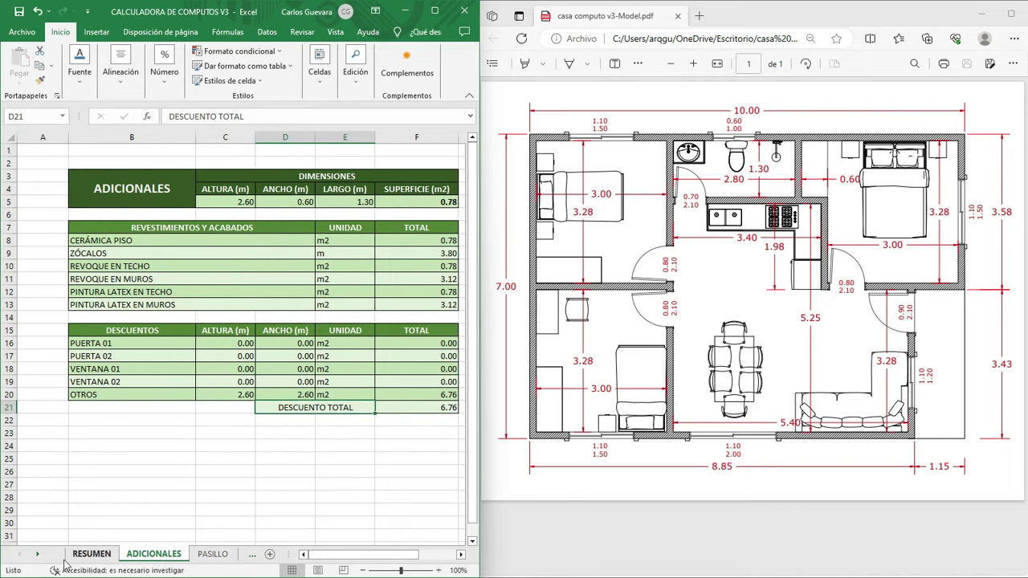
{"action": "left_click", "coordinate": [36, 556]}
{"action": "left_click", "coordinate": [36, 557]}
{"action": "left_click", "coordinate": [36, 557]}
{"action": "left_click", "coordinate": [36, 556]}
{"action": "left_click", "coordinate": [36, 557]}
{"action": "left_click", "coordinate": [175, 554]}
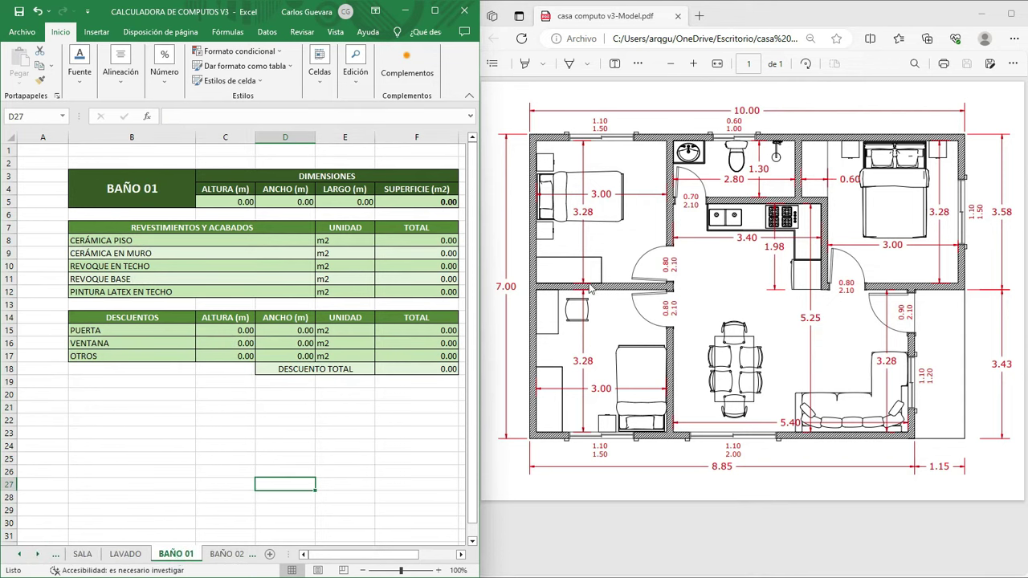
Enter BAÑO 01's height 2.60, width 1.30 and length 2.80 m in C5:E5
{"action": "double_click", "coordinate": [232, 202]}
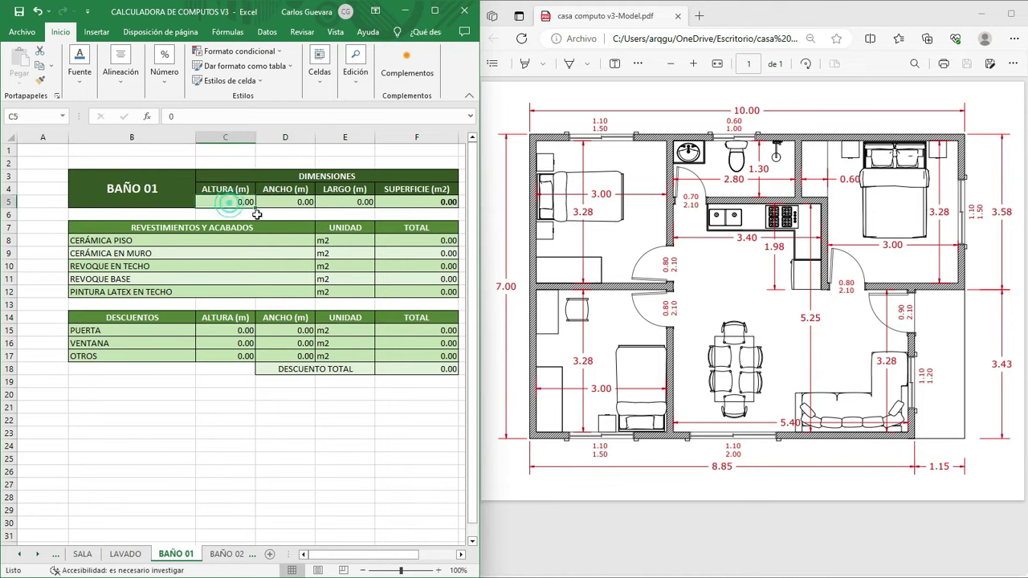
{"action": "type", "text": "2.6"}
{"action": "left_click", "coordinate": [299, 203]}
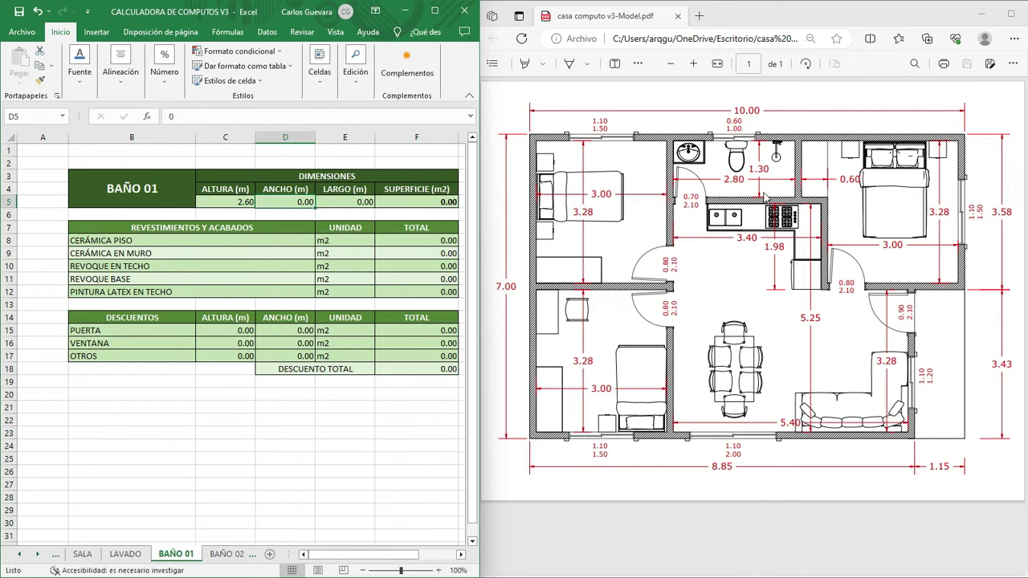
{"action": "type", "text": "1.3"}
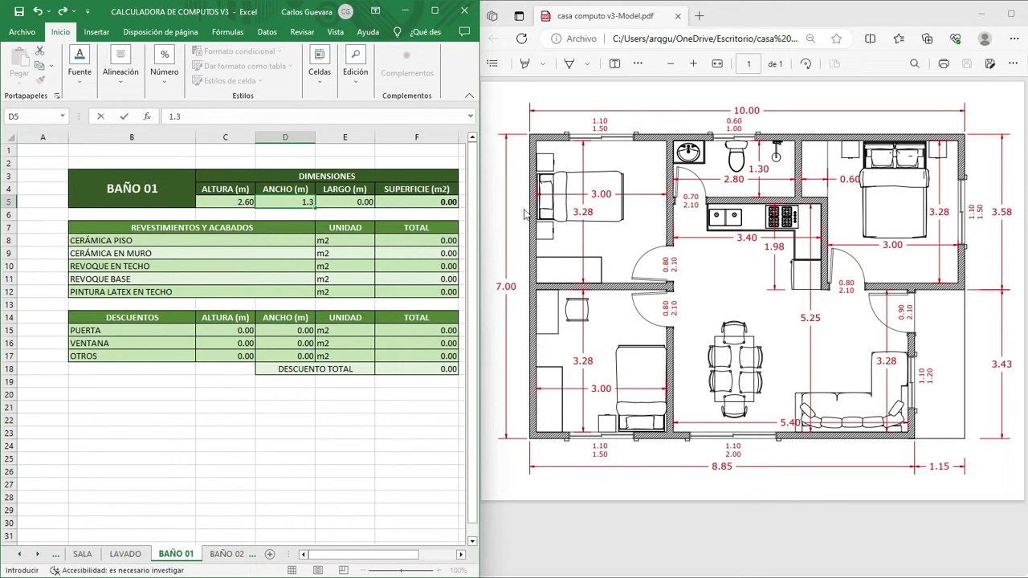
{"action": "left_click", "coordinate": [347, 203]}
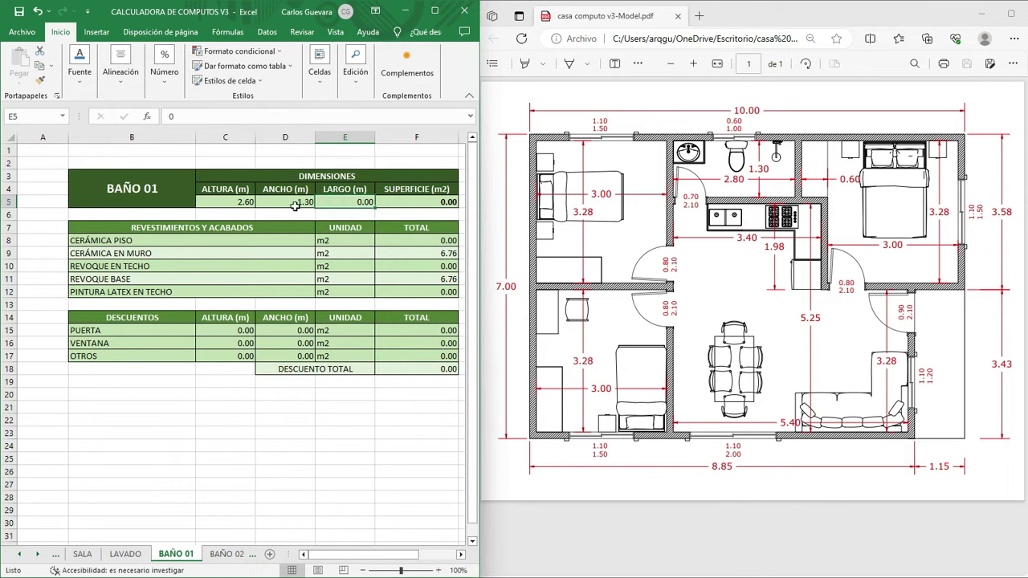
{"action": "type", "text": "2.8"}
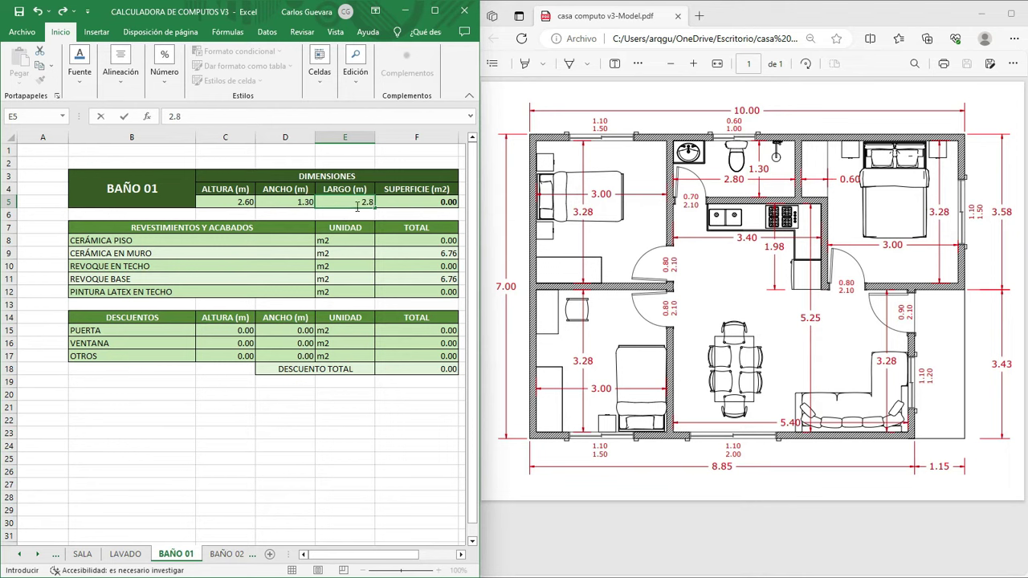
{"action": "key", "text": "Return"}
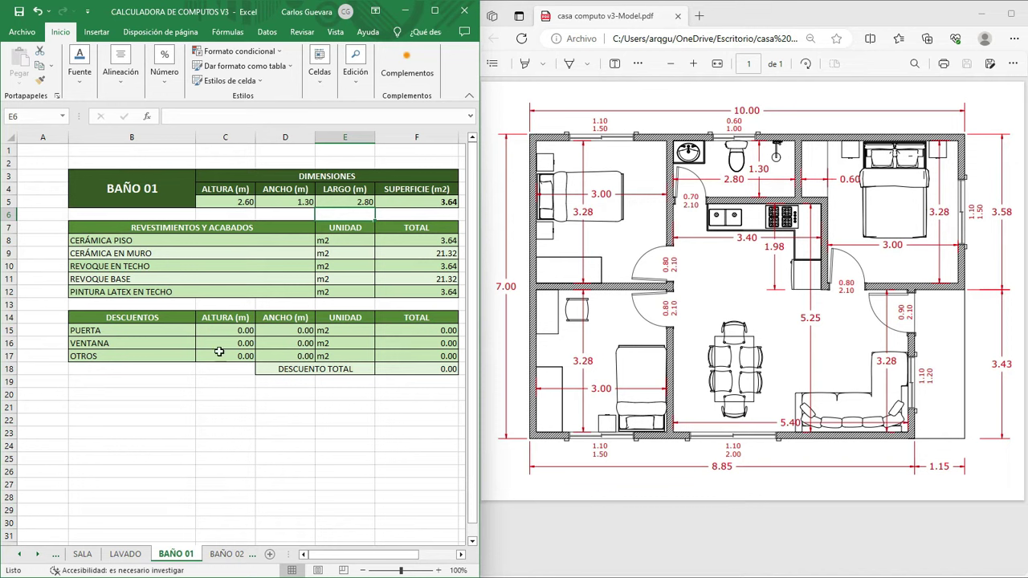
{"action": "left_click", "coordinate": [238, 331]}
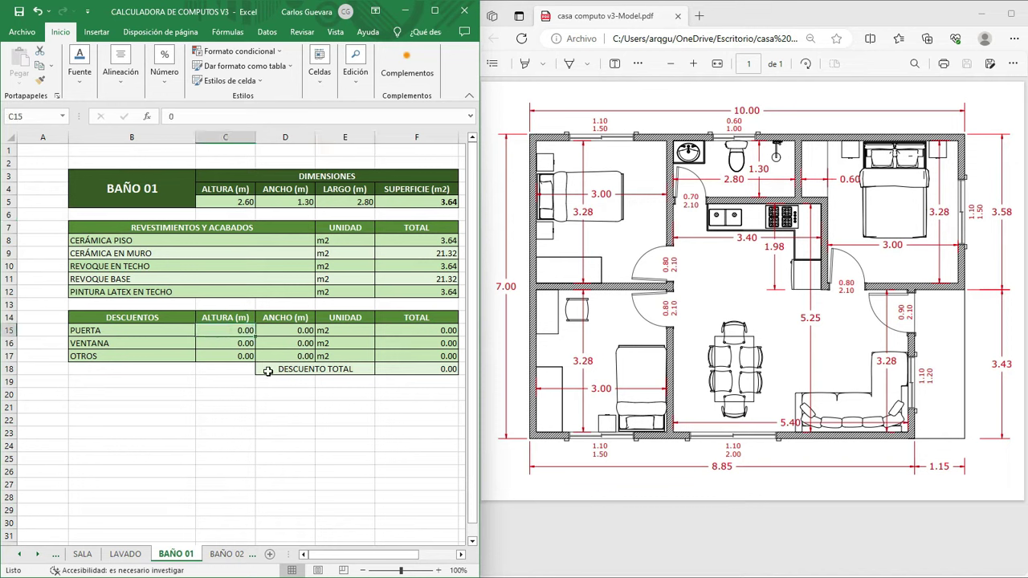
Record the BAÑO 01 door deduction as 2.10 × 0.70 m in row 15
{"action": "type", "text": "0."}
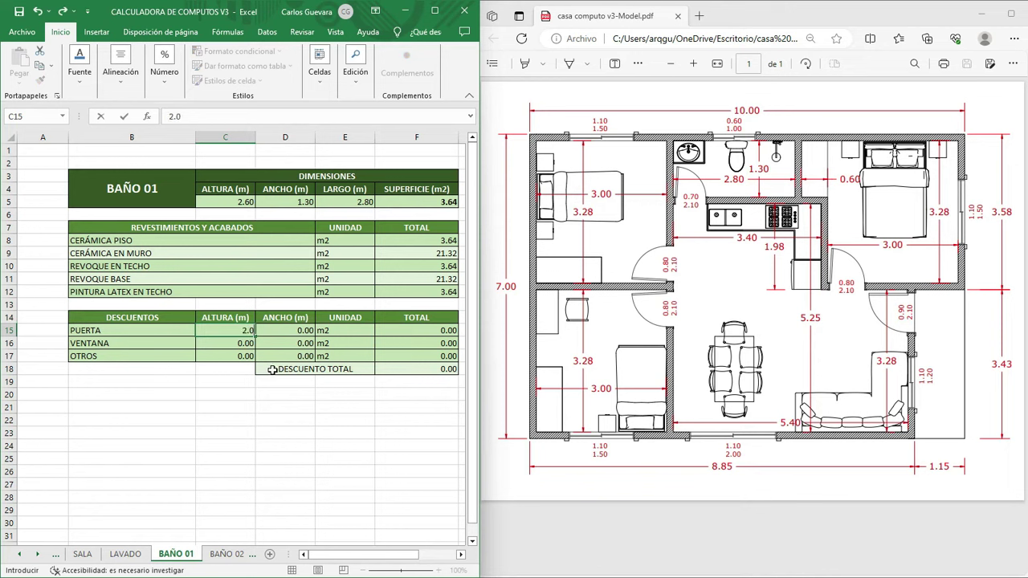
{"action": "type", "text": "1"}
{"action": "left_click", "coordinate": [283, 332]}
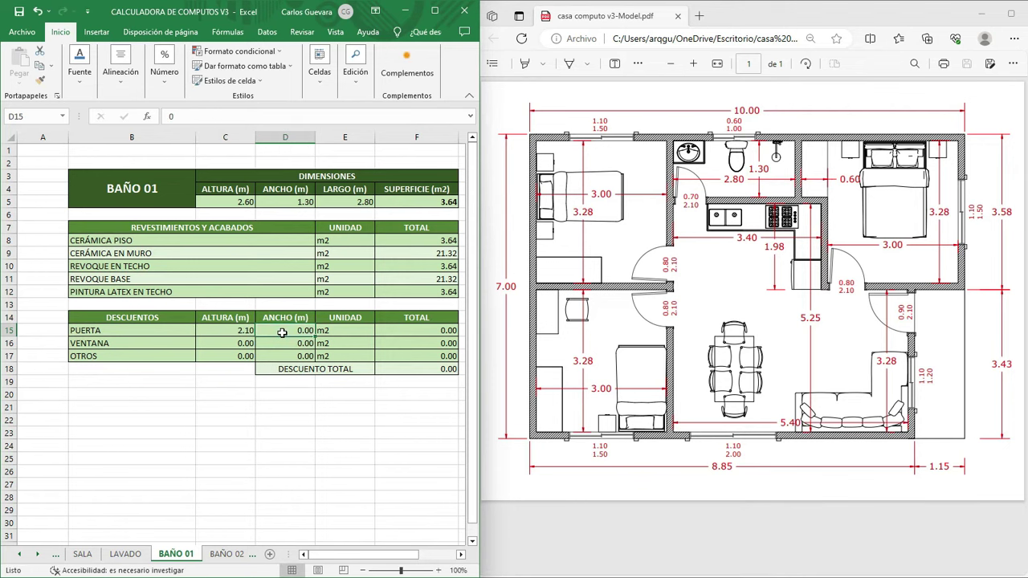
{"action": "type", "text": "0."}
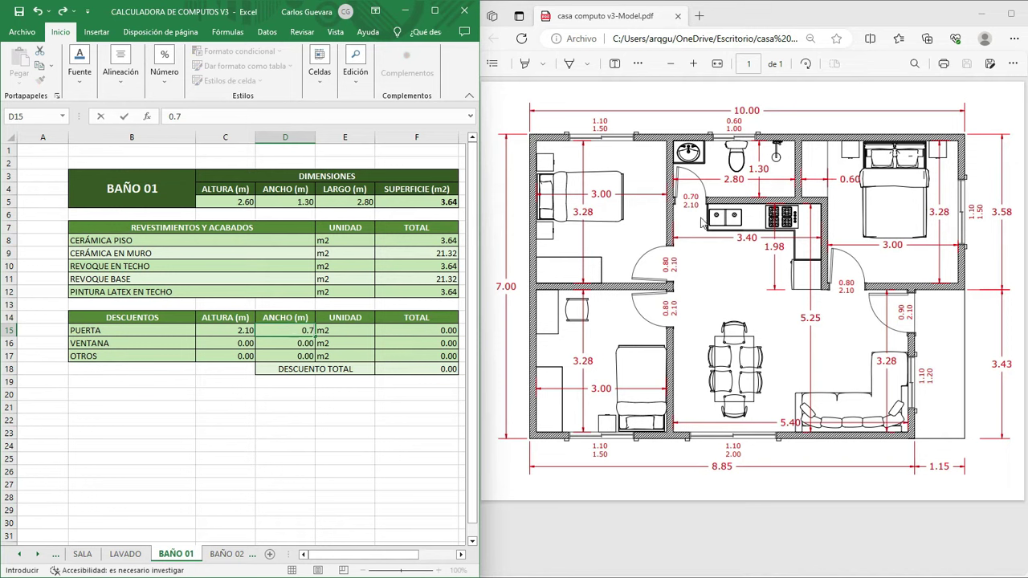
{"action": "key", "text": "Return"}
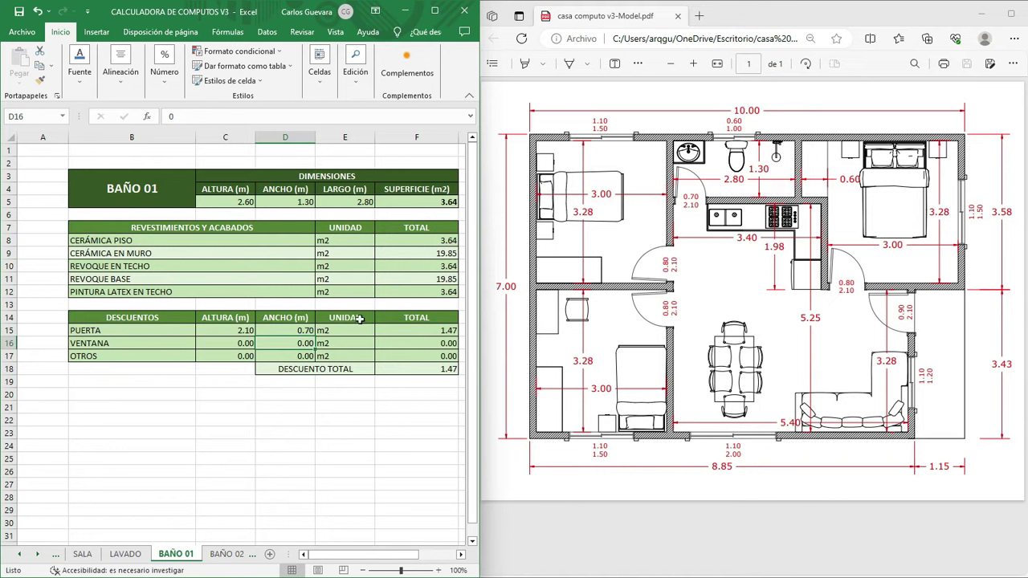
Record the 0.60 × 1.00 m window deduction in row 16, totalling 2.07 m²
{"action": "left_click", "coordinate": [244, 344]}
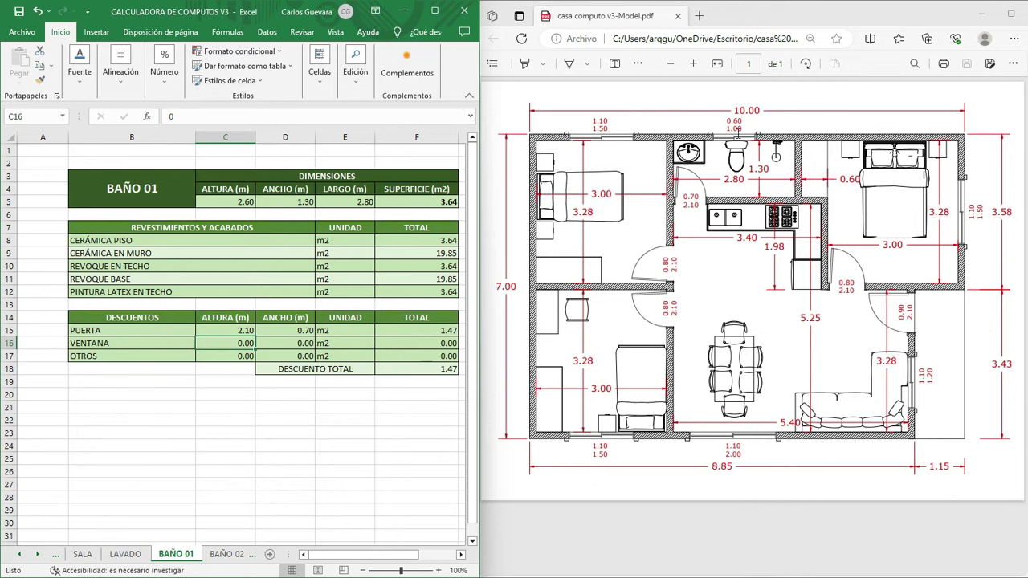
{"action": "type", "text": "0.6"}
{"action": "key", "text": "Return"}
{"action": "left_click", "coordinate": [293, 343]}
{"action": "type", "text": "1"}
{"action": "key", "text": "Return"}
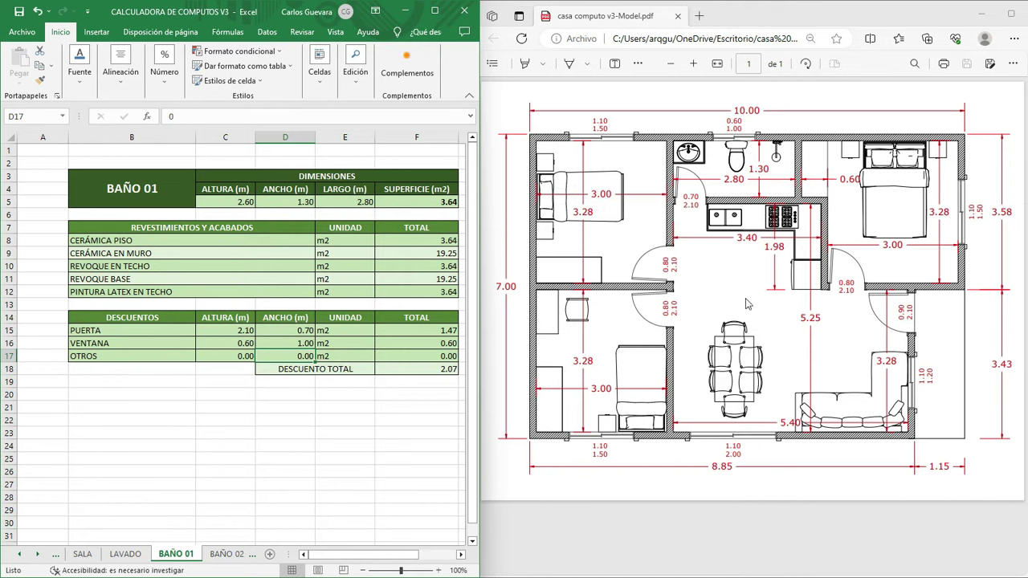
Scroll back to the first sheets and view RESUMEN, now at 33.16 m² surface
{"action": "left_click", "coordinate": [18, 555]}
{"action": "left_click", "coordinate": [17, 555]}
{"action": "left_click", "coordinate": [18, 555]}
{"action": "left_click", "coordinate": [17, 555]}
{"action": "left_click", "coordinate": [90, 554]}
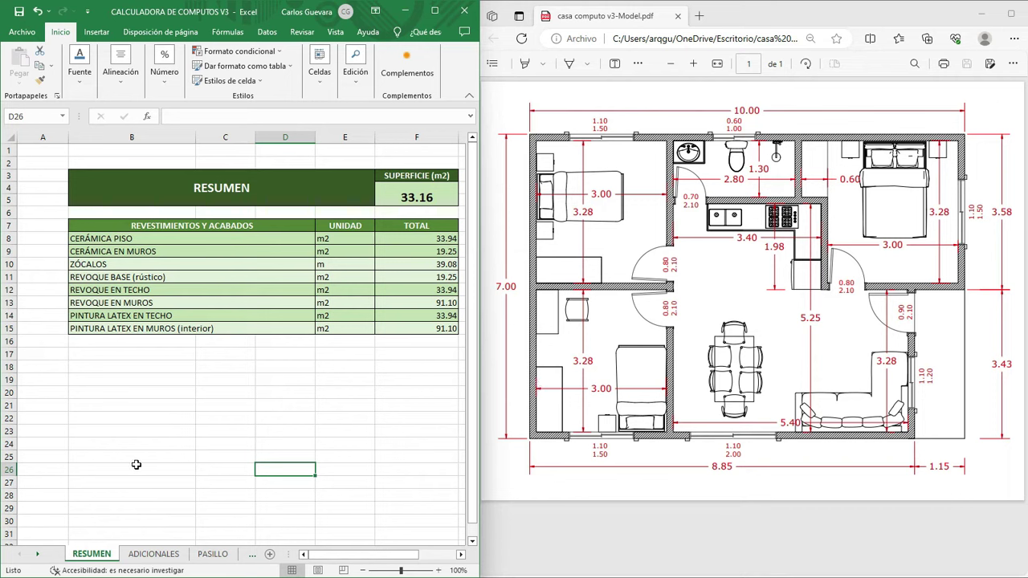
Scroll the sheet list forward until the SALA sheet is visible
{"action": "left_click", "coordinate": [36, 555]}
{"action": "left_click", "coordinate": [37, 555]}
{"action": "left_click", "coordinate": [37, 555]}
{"action": "left_click", "coordinate": [37, 555]}
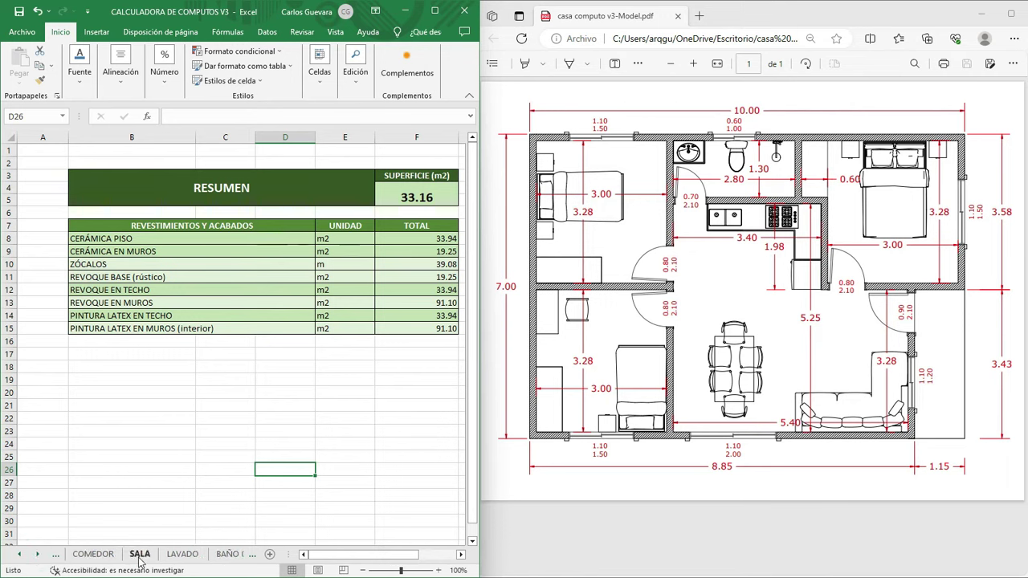
Open the SALA sheet and select its height cell C5
{"action": "left_click", "coordinate": [139, 554]}
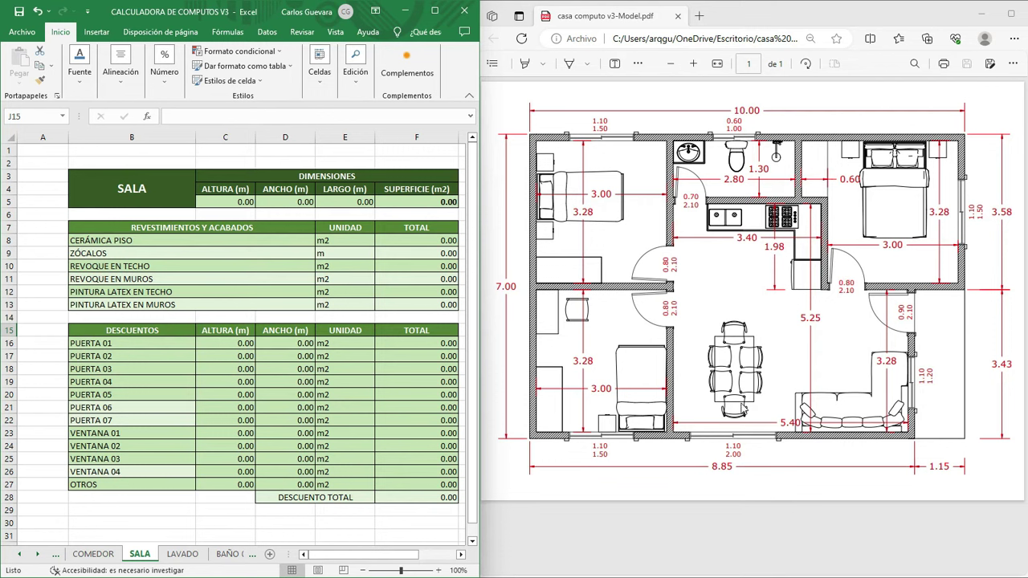
{"action": "left_click", "coordinate": [232, 202]}
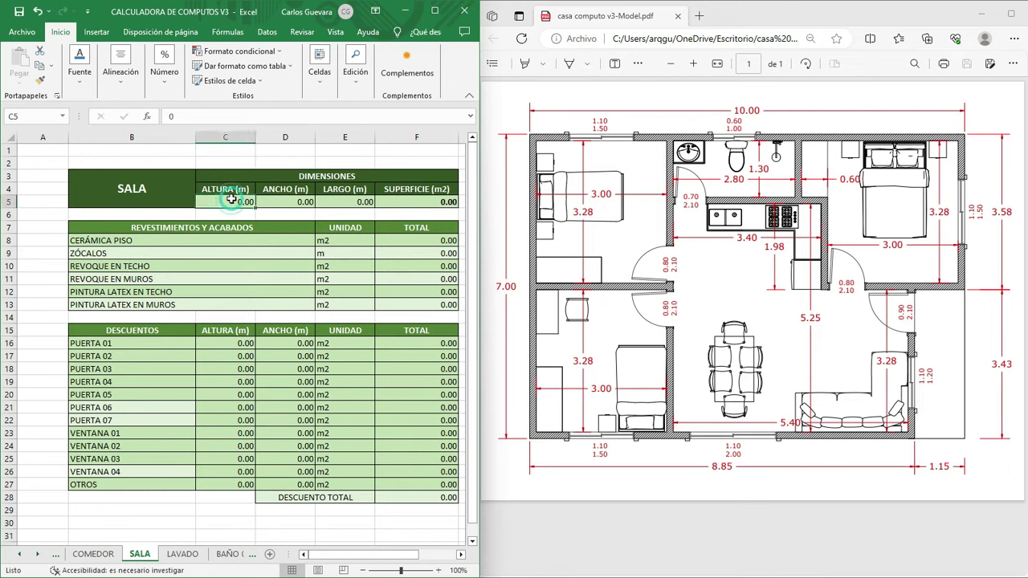
Enter SALA dimensions 2.60 × 3.28 × 5.40 m, giving a 17.71 m² surface
{"action": "type", "text": "2.6"}
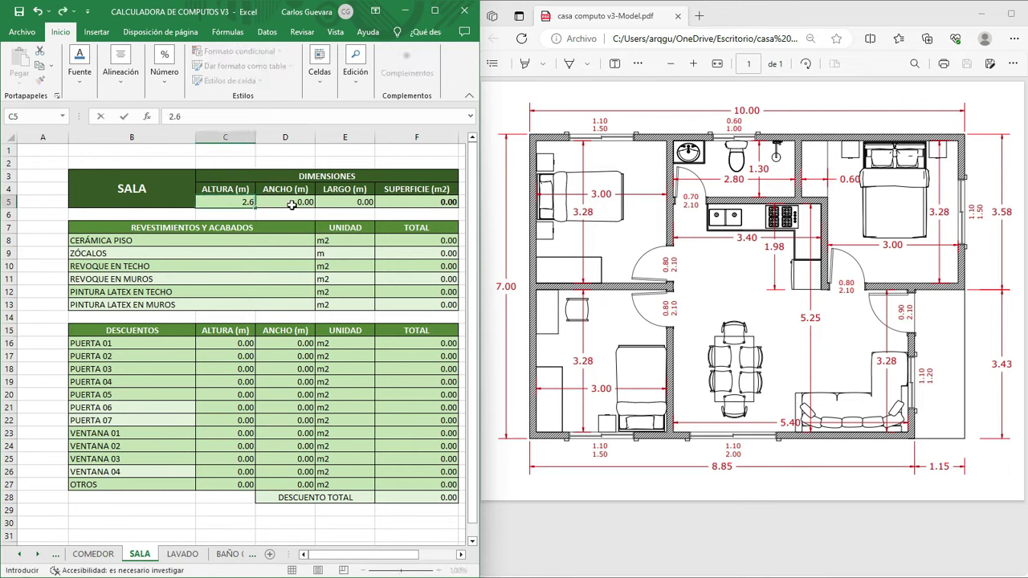
{"action": "left_click", "coordinate": [294, 202]}
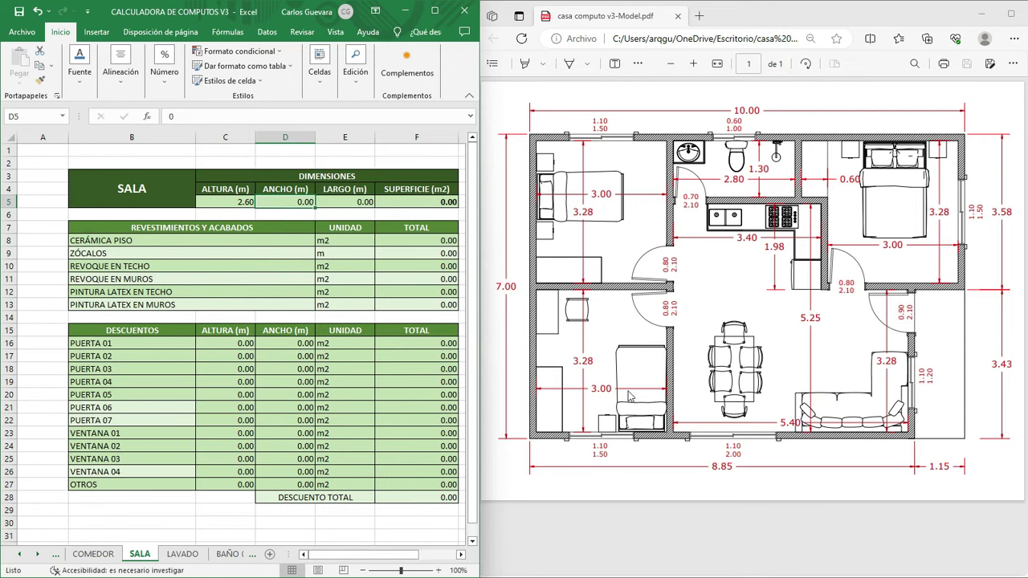
{"action": "type", "text": "3.28"}
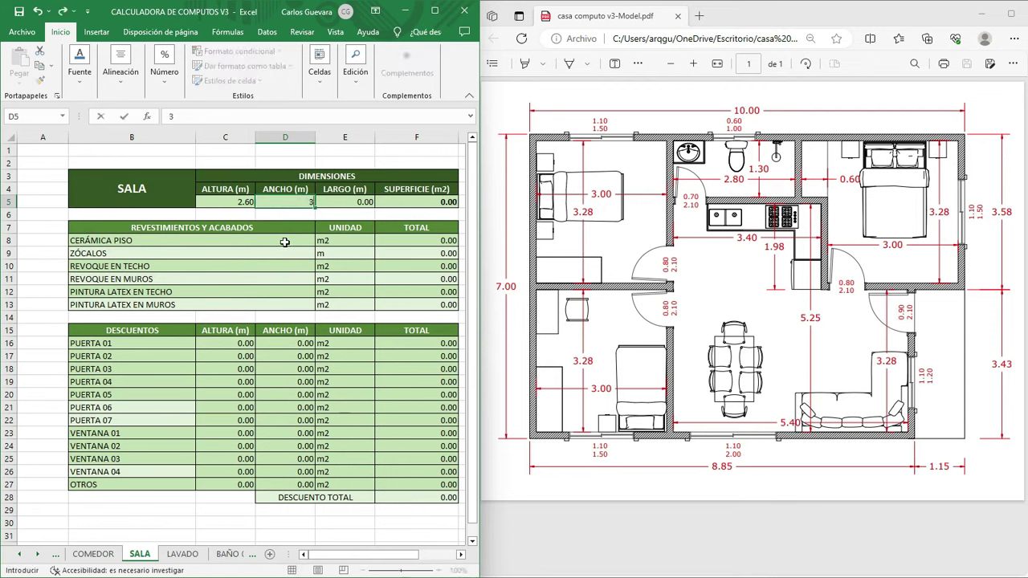
{"action": "key", "text": "Return"}
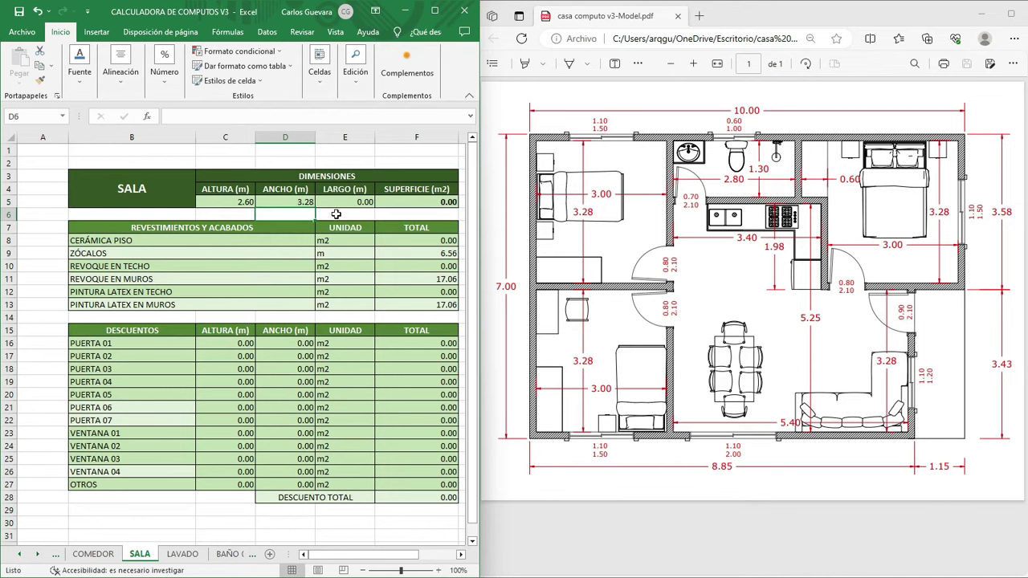
{"action": "left_click", "coordinate": [340, 202]}
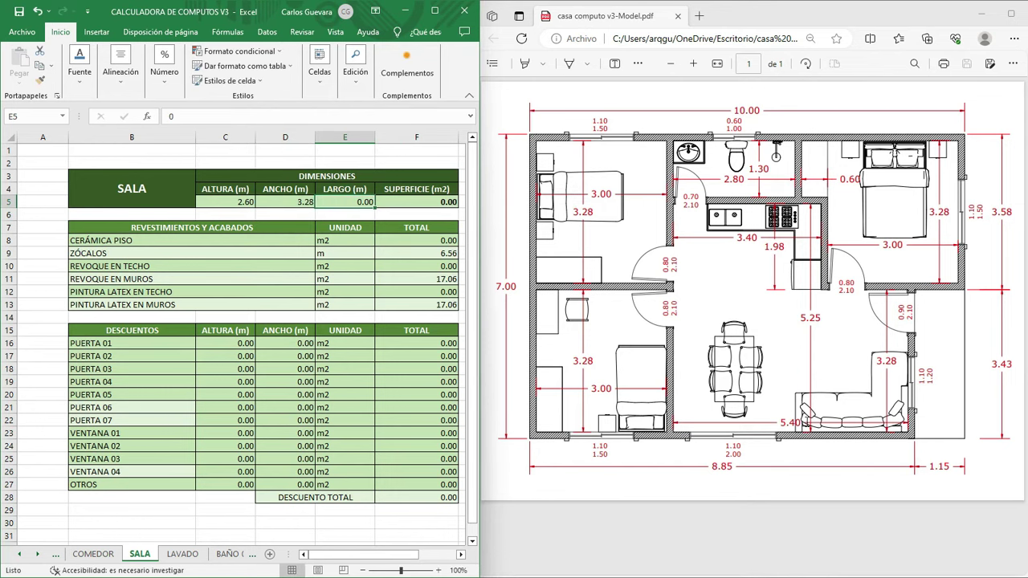
{"action": "type", "text": "5.4"}
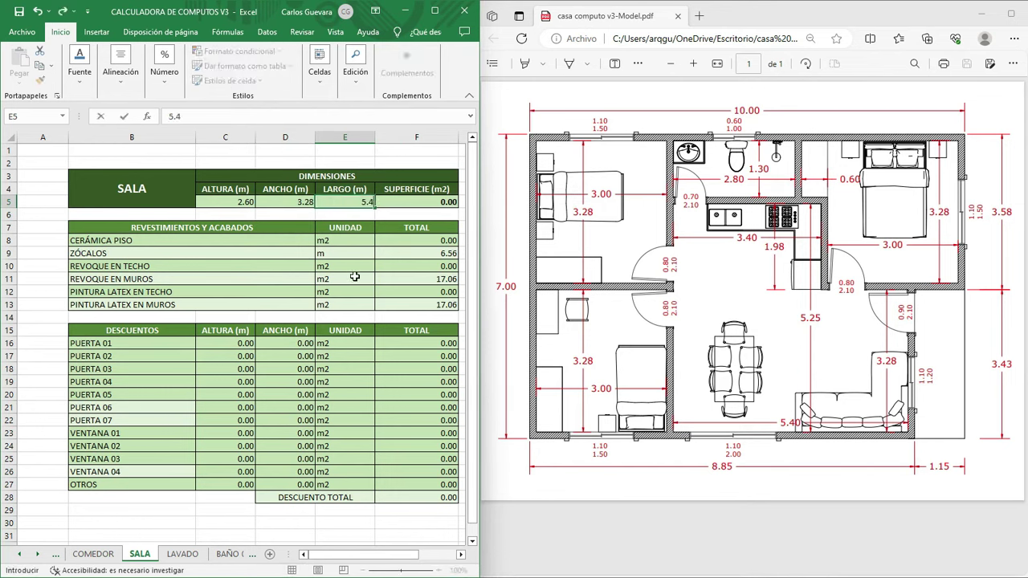
{"action": "key", "text": "Return"}
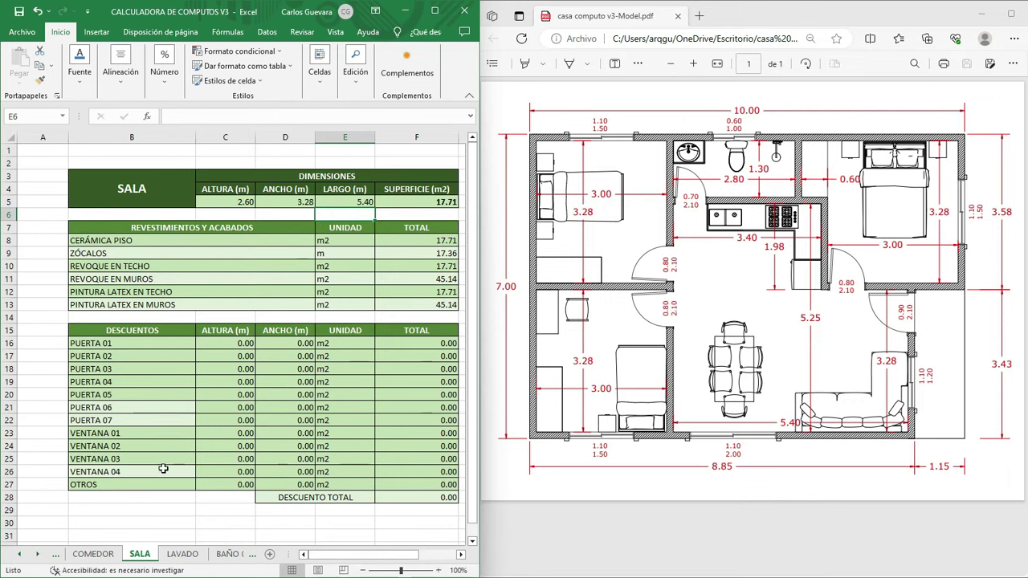
Enter SALA's first two doors: PUERTA 01 at 2.10 × 0.90 and PUERTA 02 at 2.10 × 0.80 m
{"action": "left_click", "coordinate": [241, 346]}
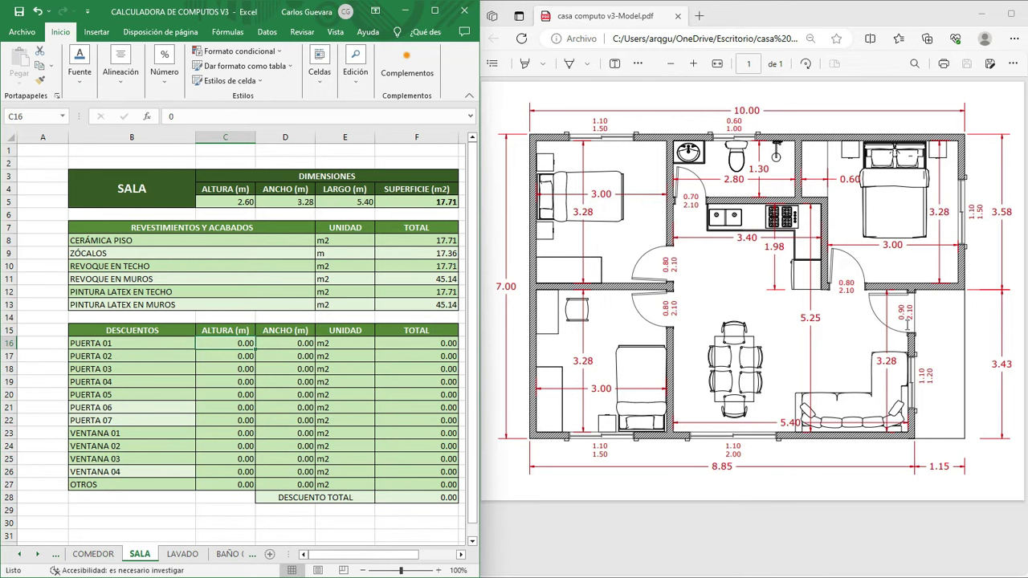
{"action": "type", "text": "2.1"}
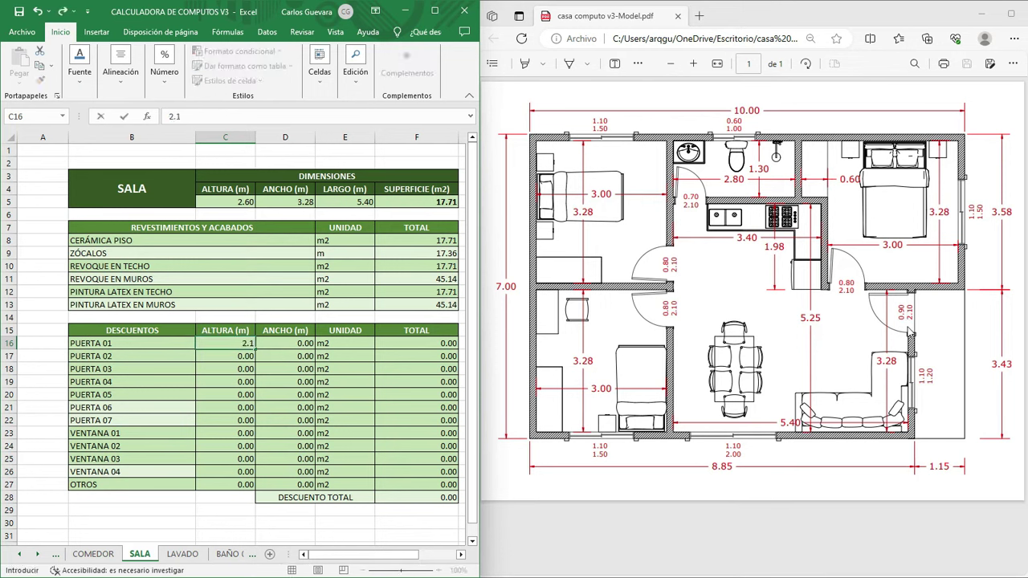
{"action": "key", "text": "Tab"}
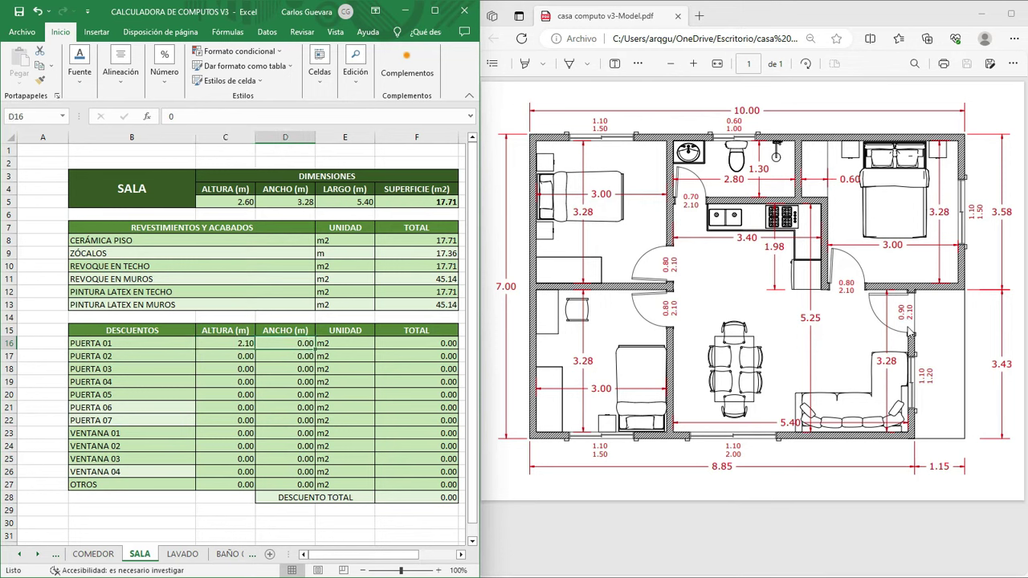
{"action": "type", "text": "0."}
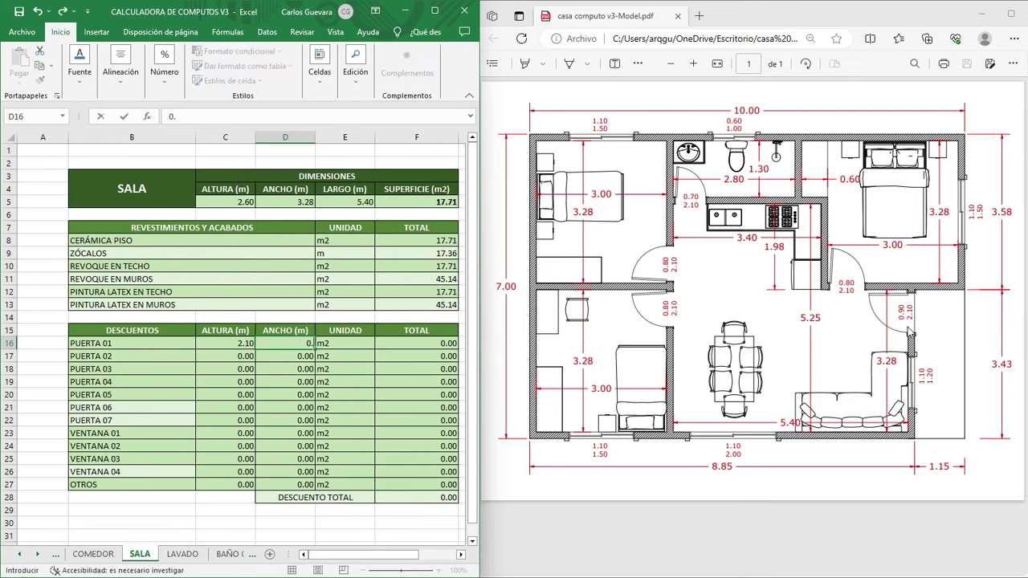
{"action": "key", "text": "Return"}
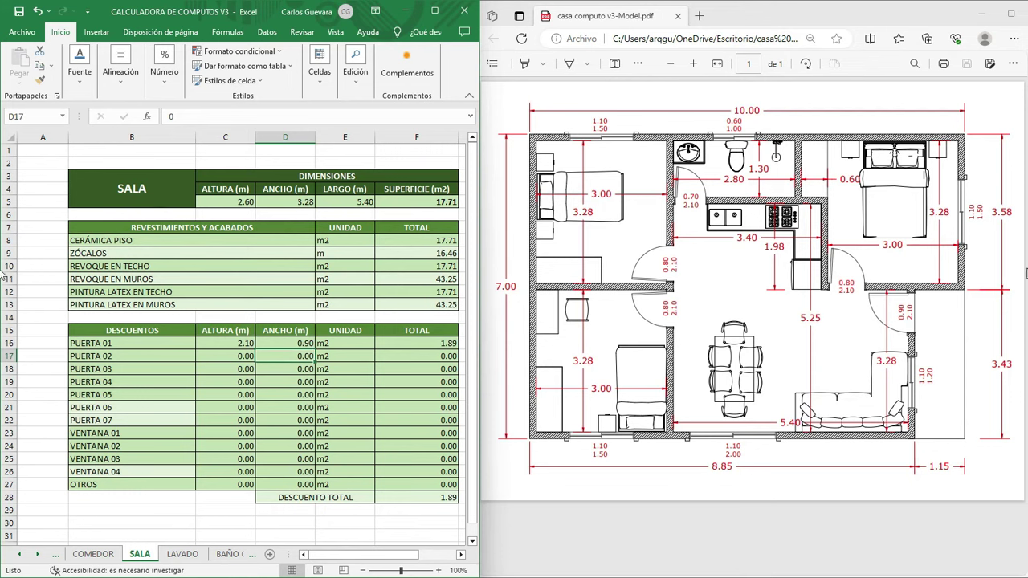
{"action": "left_click", "coordinate": [234, 359]}
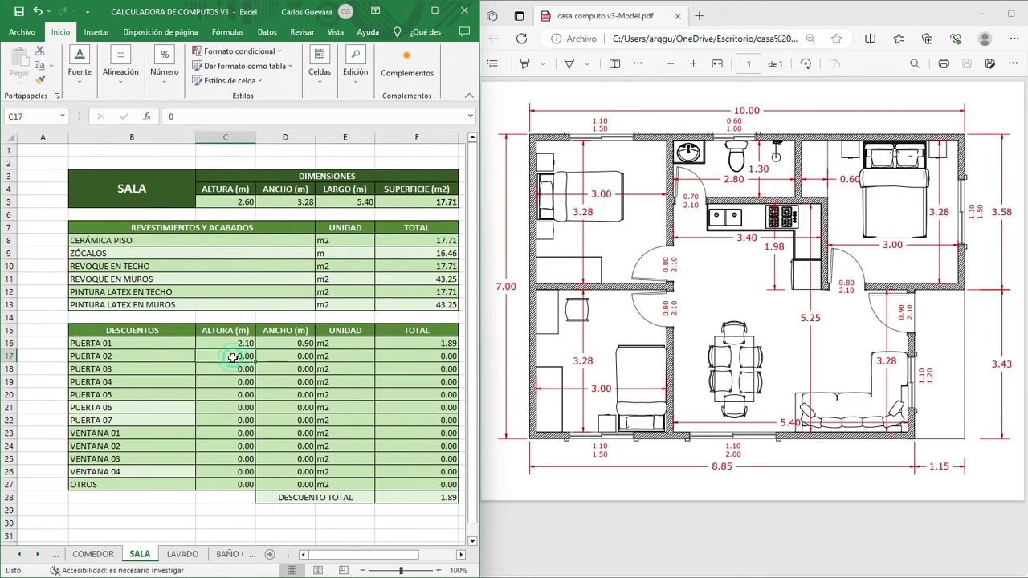
{"action": "type", "text": "2.1"}
{"action": "key", "text": "Return"}
{"action": "left_click", "coordinate": [285, 360]}
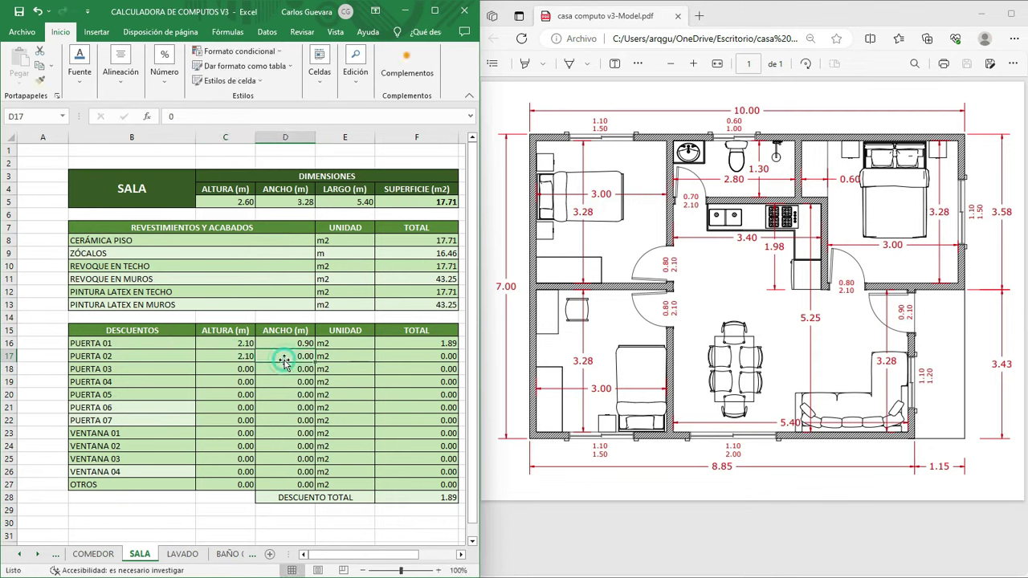
{"action": "type", "text": "0.8"}
{"action": "key", "text": "Return"}
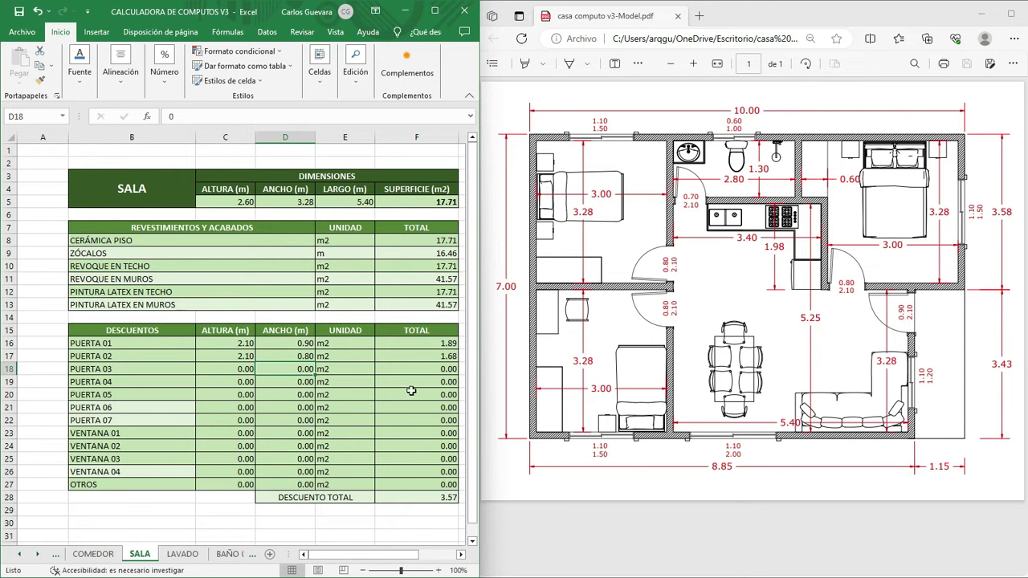
Add PUERTA 03 at 2.10 × 0.80 m, bringing the door deductions to 5.25 m²
{"action": "left_click", "coordinate": [245, 368]}
{"action": "type", "text": "2.1"}
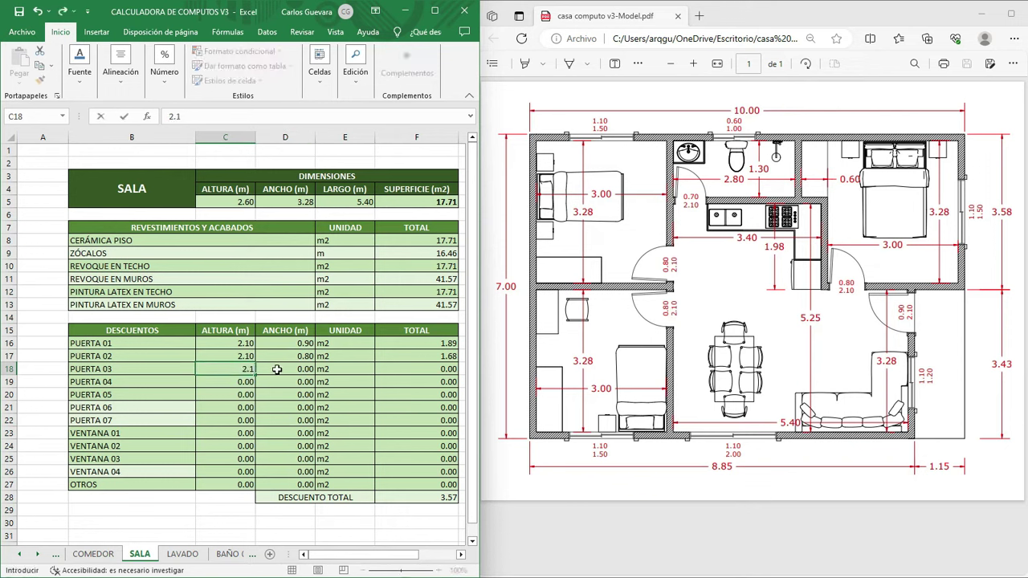
{"action": "left_click", "coordinate": [278, 368]}
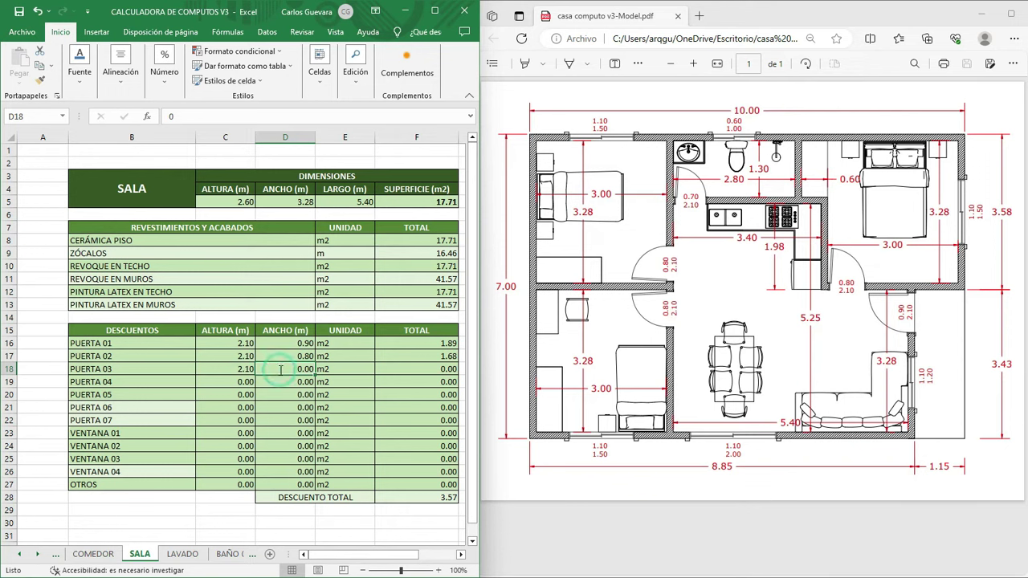
{"action": "type", "text": "0.8"}
{"action": "key", "text": "Return"}
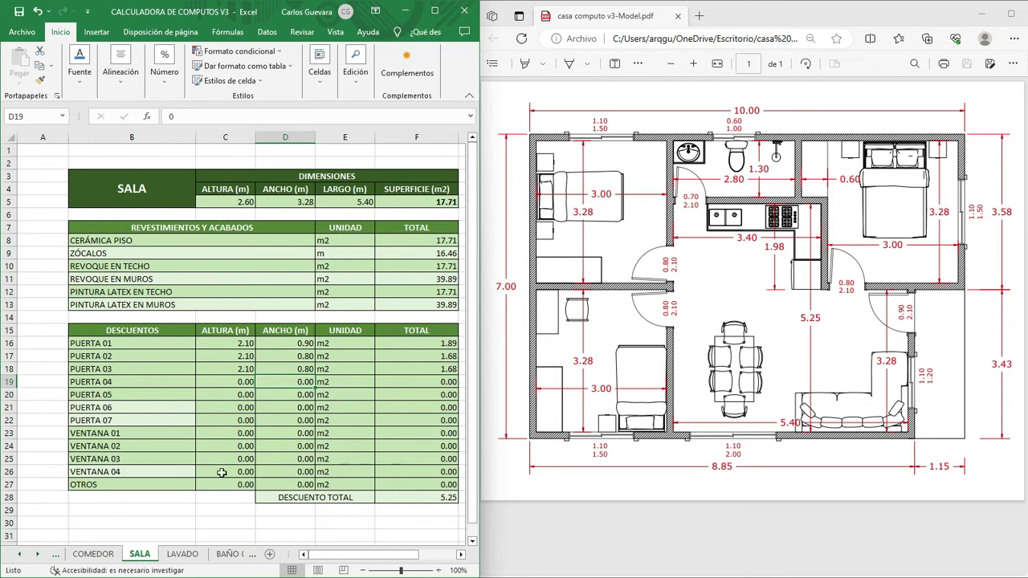
{"action": "left_click", "coordinate": [242, 434]}
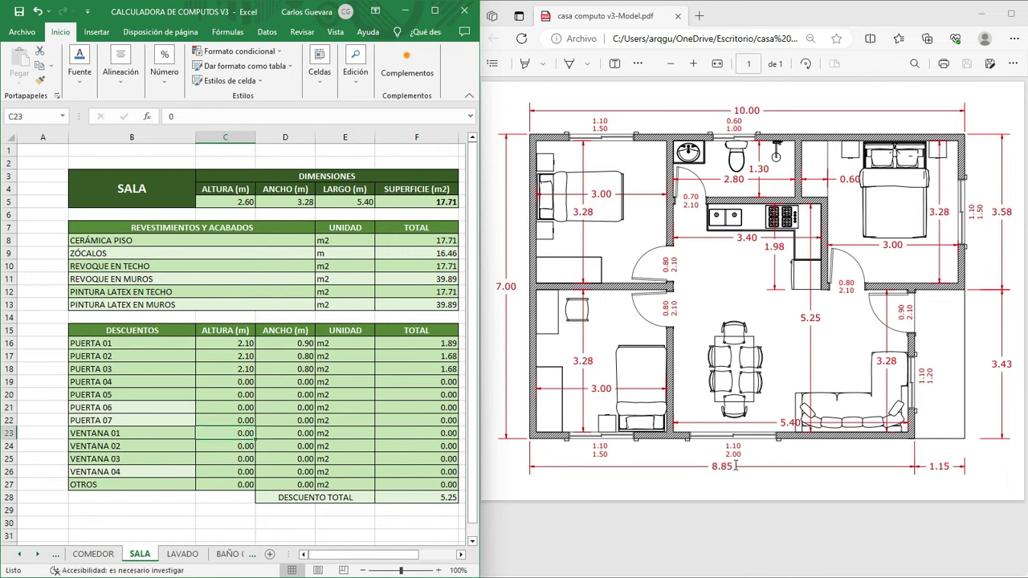
Add SALA's two windows: VENTANA 01 at 1.10 × 2.00 and VENTANA 02 at 1.10 × 1.20 m
{"action": "type", "text": "1.1"}
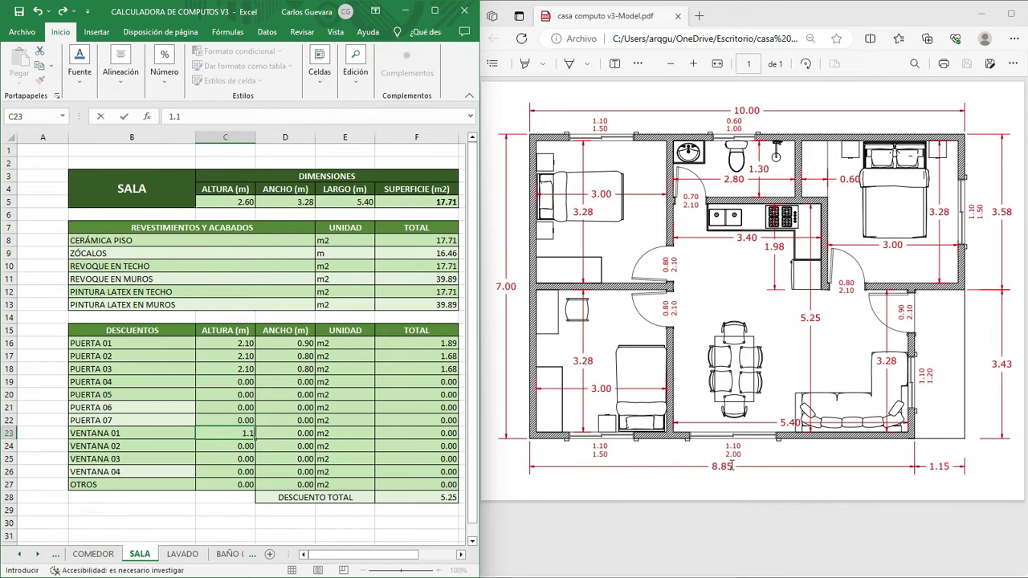
{"action": "left_click", "coordinate": [287, 436]}
{"action": "type", "text": "2"}
{"action": "left_click", "coordinate": [244, 450]}
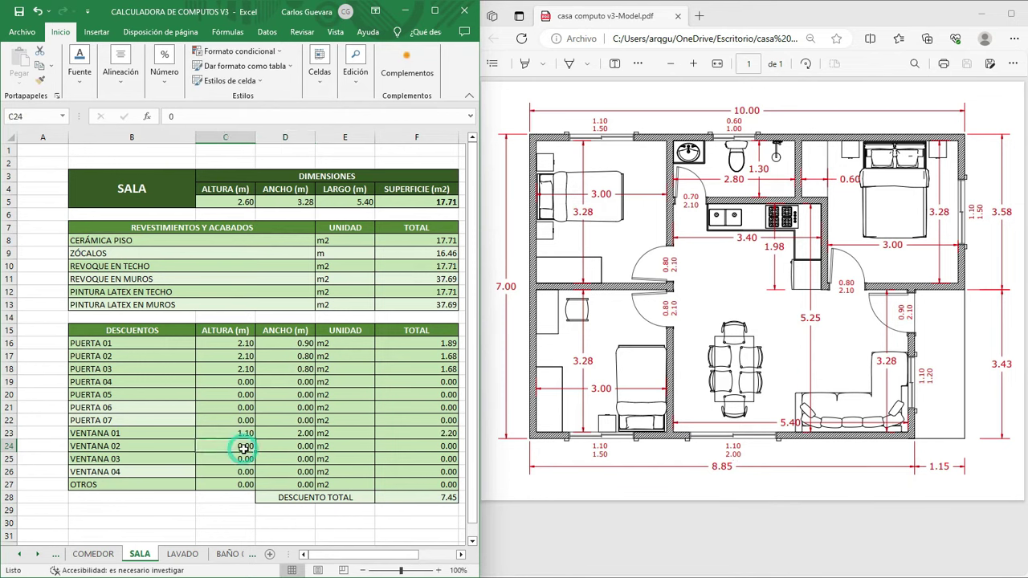
{"action": "type", "text": "1.1"}
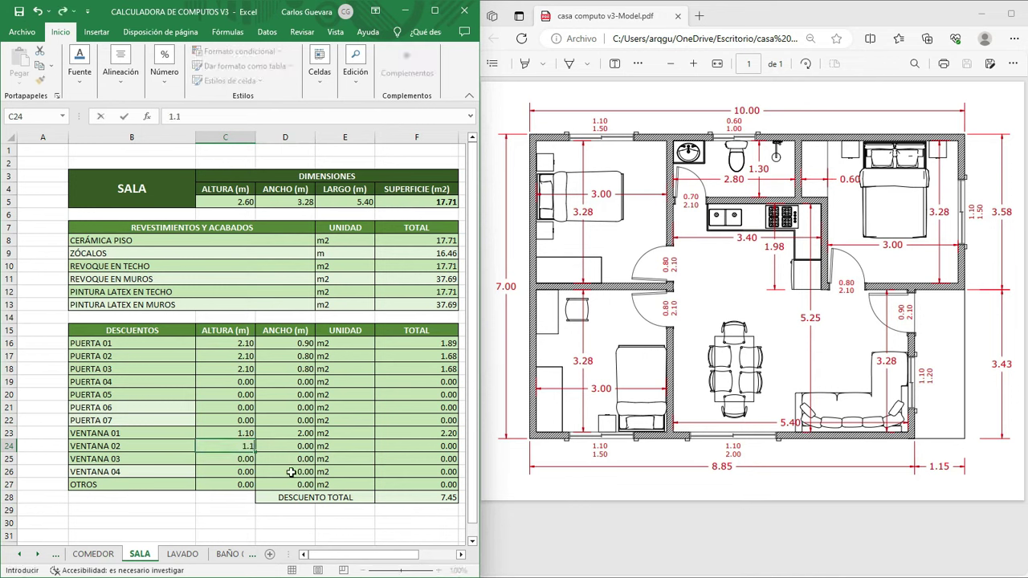
{"action": "left_click", "coordinate": [302, 447]}
{"action": "type", "text": "1.2"}
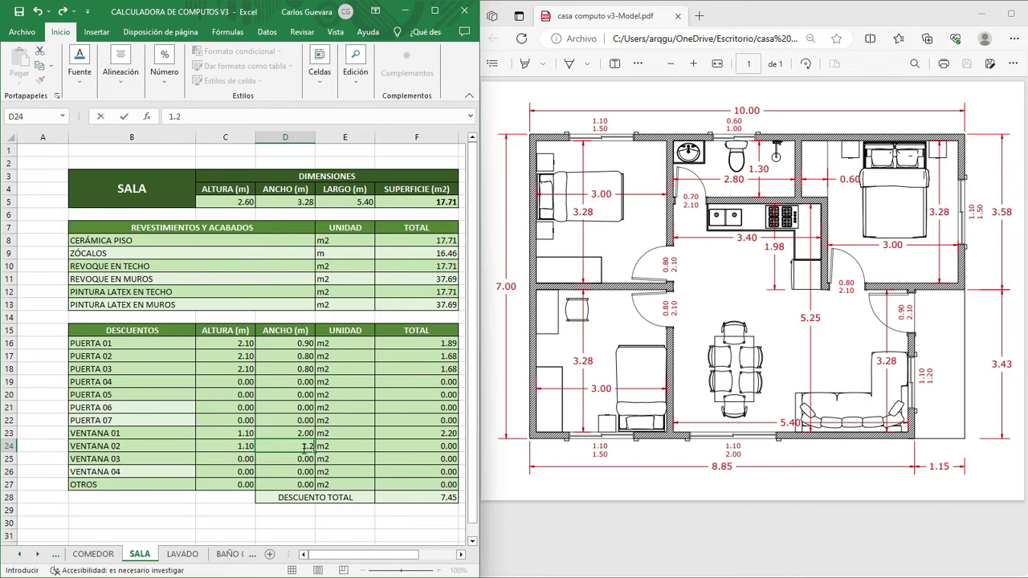
{"action": "key", "text": "Return"}
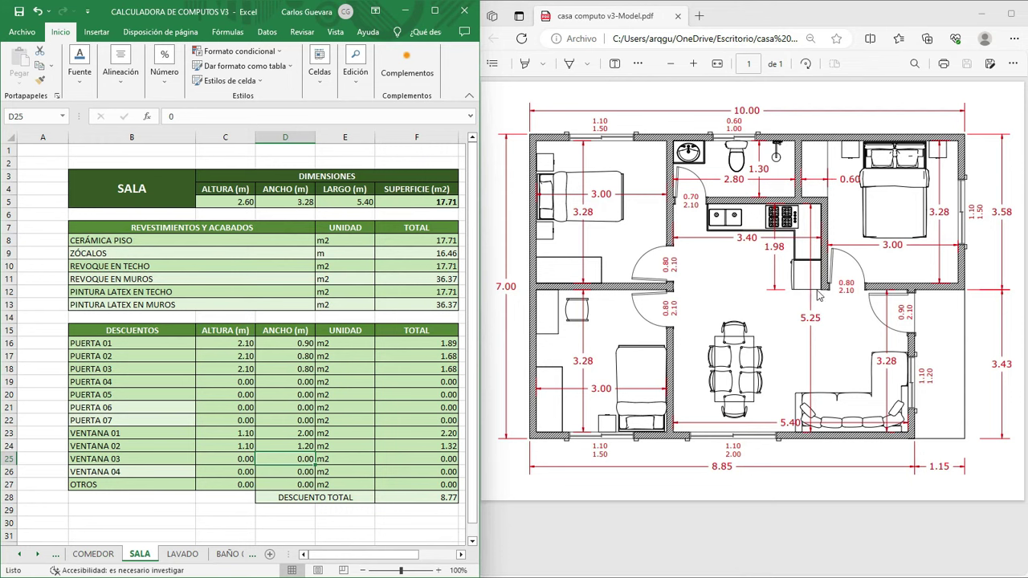
Add a 2.60 × 3.40 m OTROS deduction, bringing SALA's discounts to 17.61 m²
{"action": "left_click", "coordinate": [226, 484]}
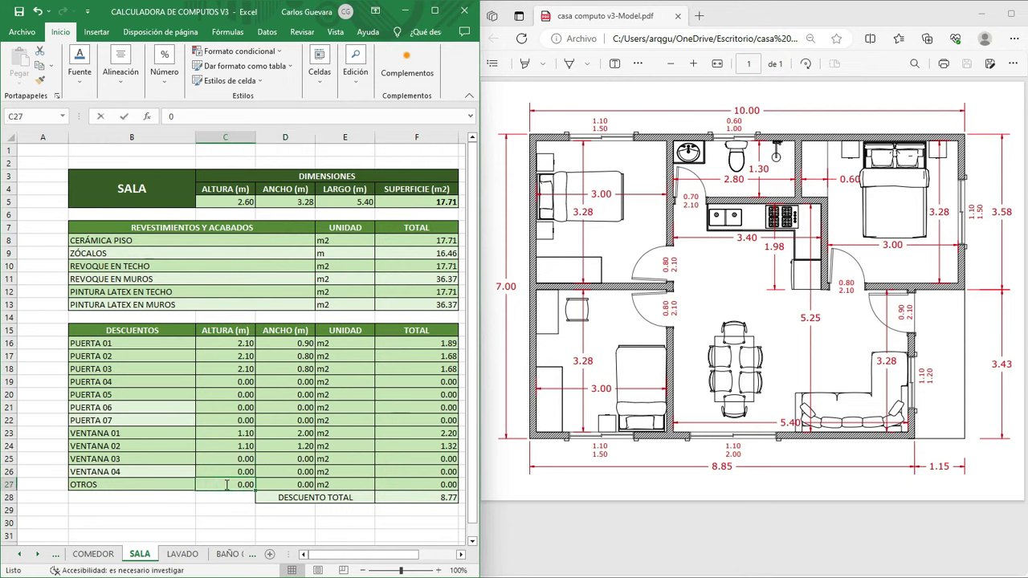
{"action": "type", "text": "2.6"}
{"action": "left_click", "coordinate": [269, 483]}
{"action": "type", "text": "3."}
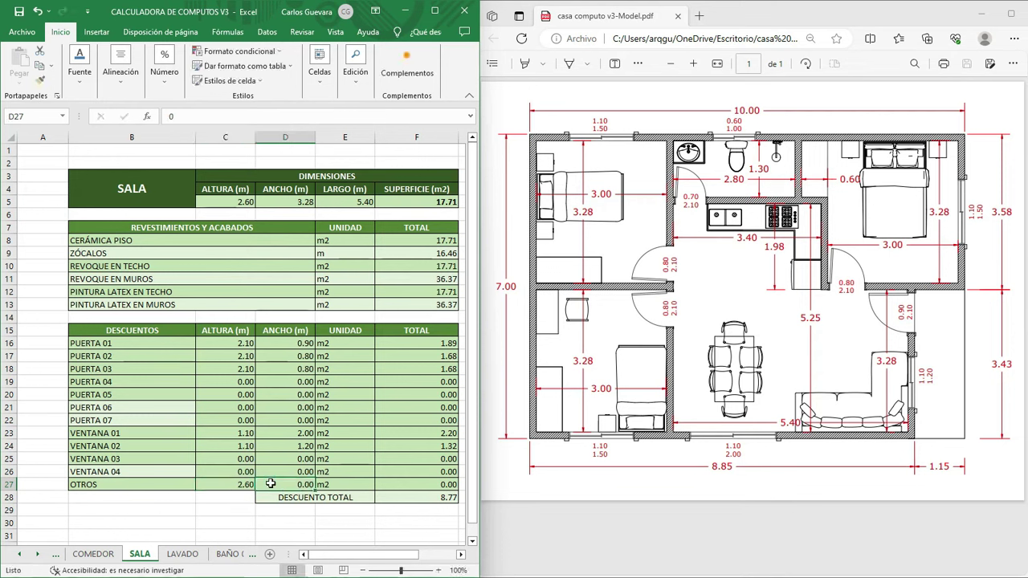
{"action": "type", "text": "4"}
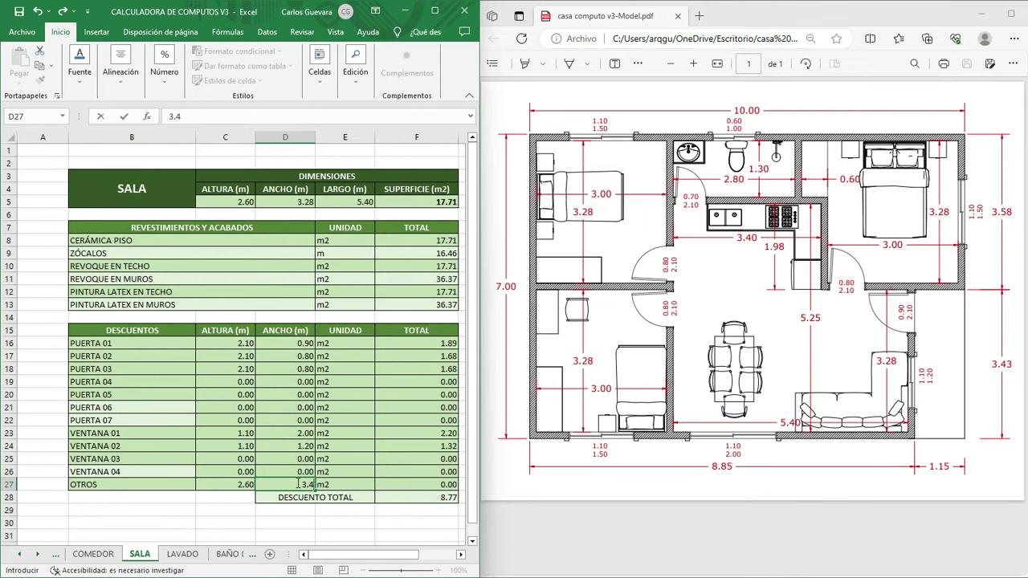
{"action": "key", "text": "Return"}
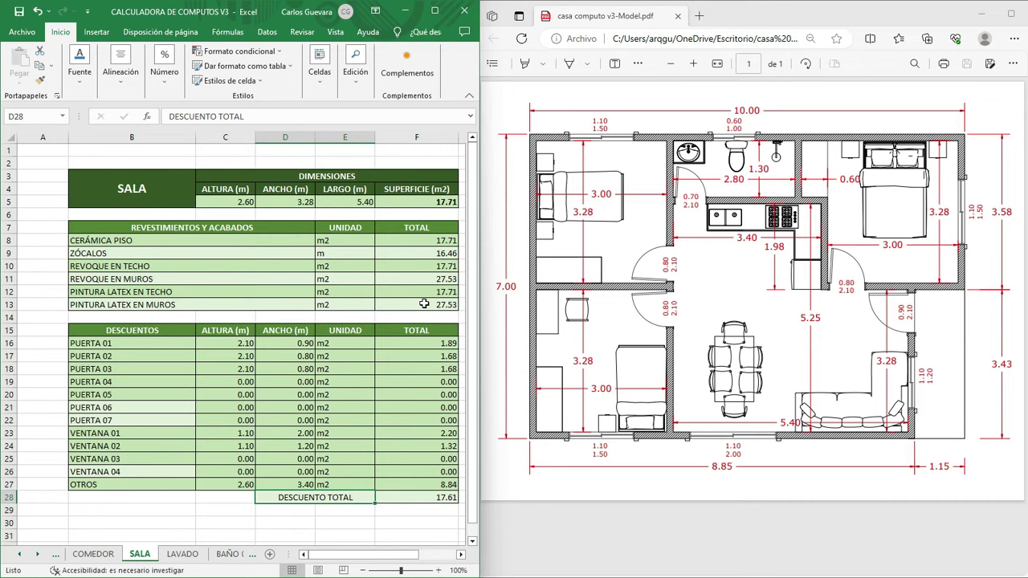
{"action": "left_click", "coordinate": [17, 554]}
{"action": "left_click", "coordinate": [18, 554]}
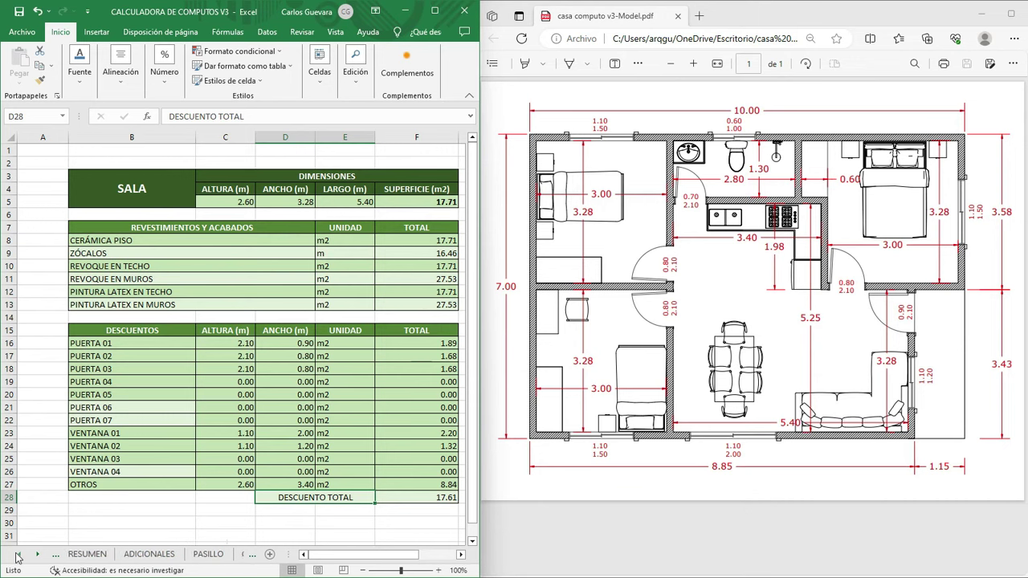
Review the RESUMEN totals, then move on to the empty COCINA sheet
{"action": "left_click", "coordinate": [17, 554]}
{"action": "left_click", "coordinate": [90, 554]}
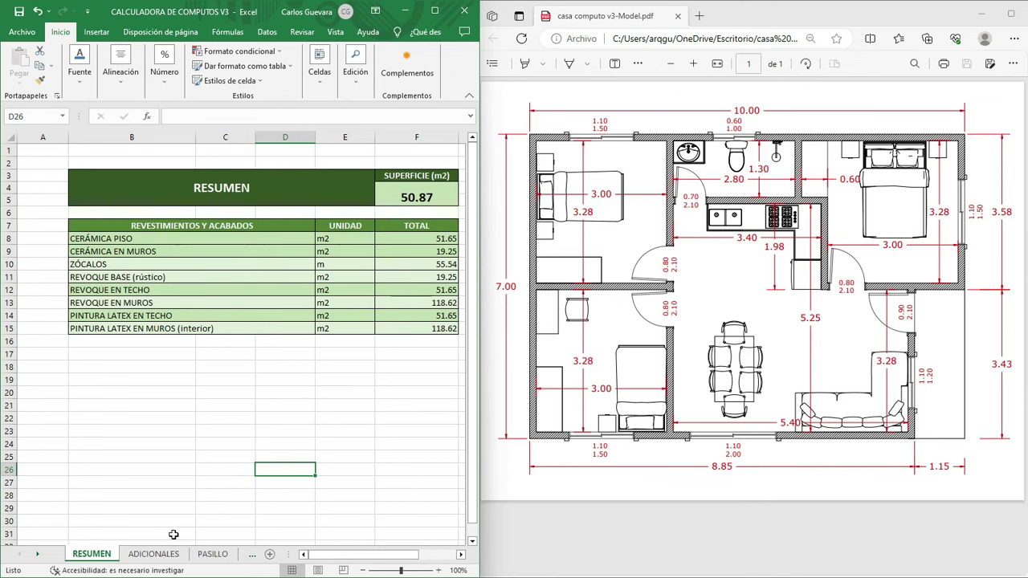
{"action": "left_click", "coordinate": [38, 554]}
{"action": "left_click", "coordinate": [38, 554]}
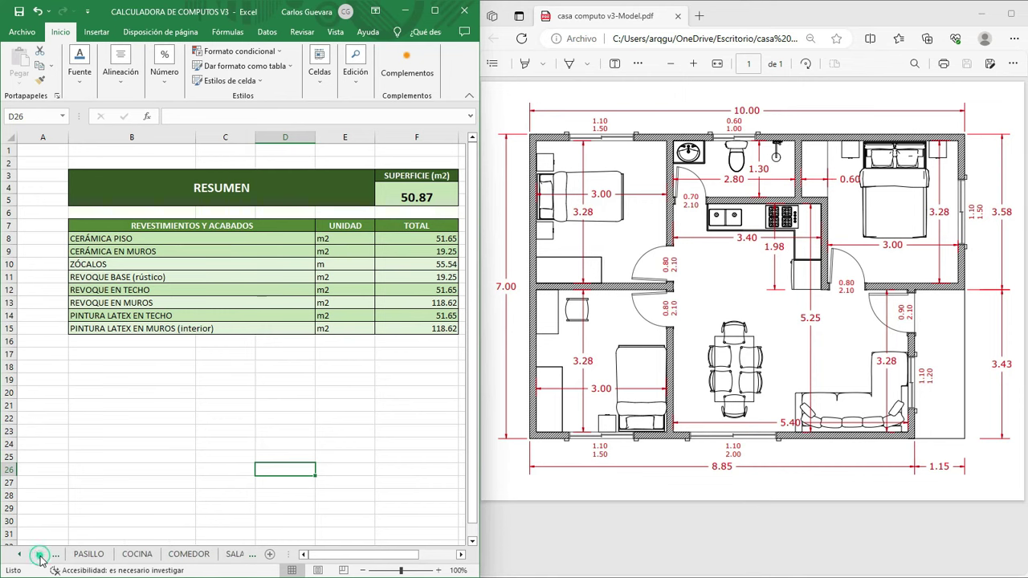
{"action": "left_click", "coordinate": [138, 554]}
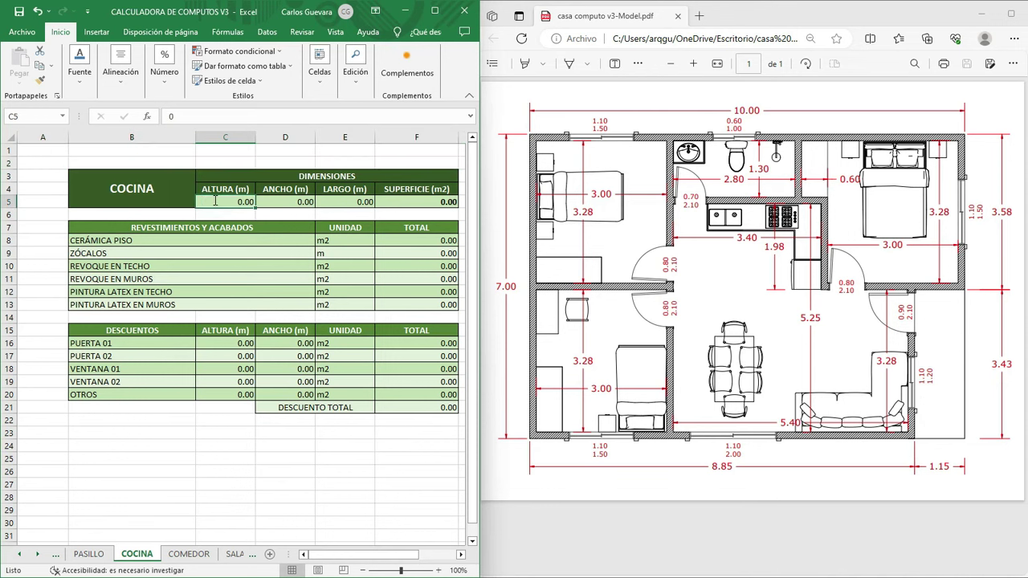
On COCINA, enter height 2.60 in C5, width 1.98 in D5 and length 3.40 in E5
{"action": "type", "text": "2.9"}
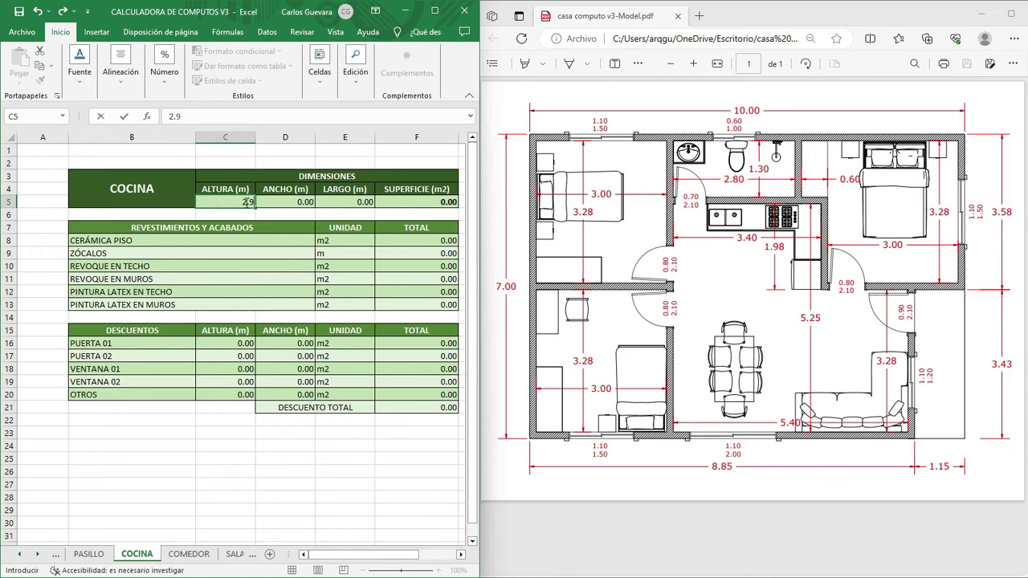
{"action": "left_click", "coordinate": [227, 201]}
{"action": "key", "text": "BackSpace"}
{"action": "type", "text": "6"}
{"action": "key", "text": "Return"}
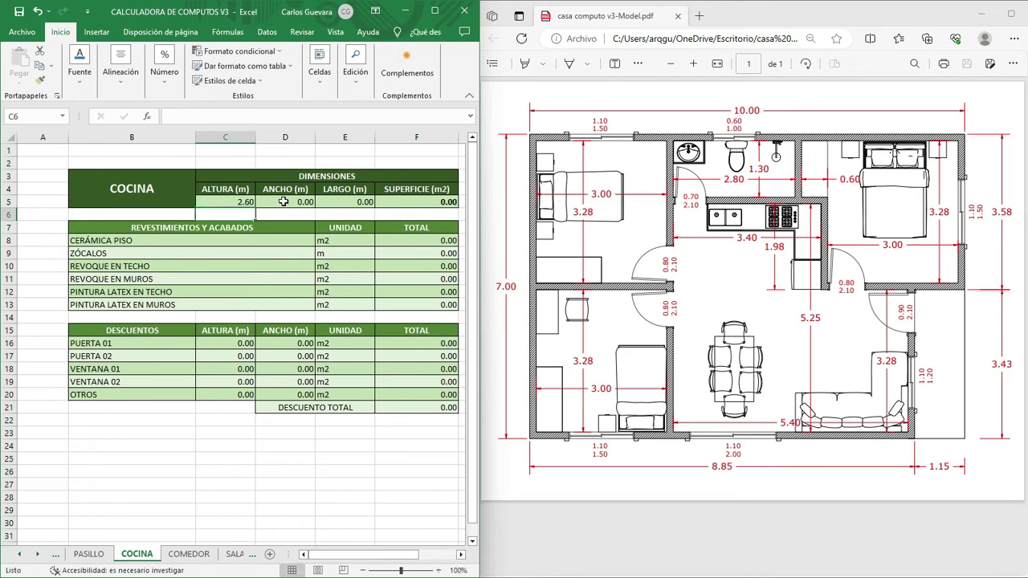
{"action": "left_click", "coordinate": [283, 201]}
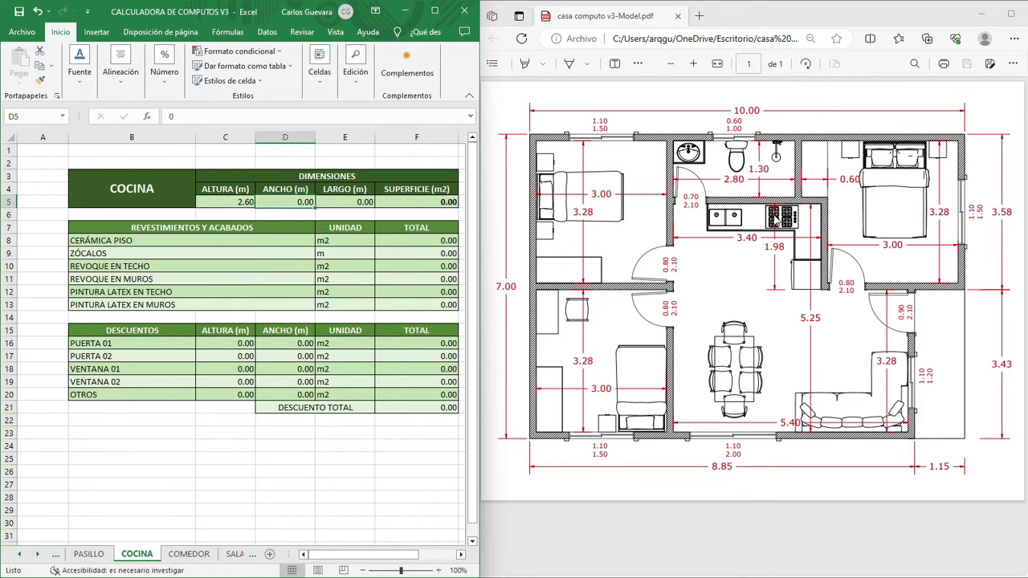
{"action": "type", "text": "1.98"}
{"action": "key", "text": "Return"}
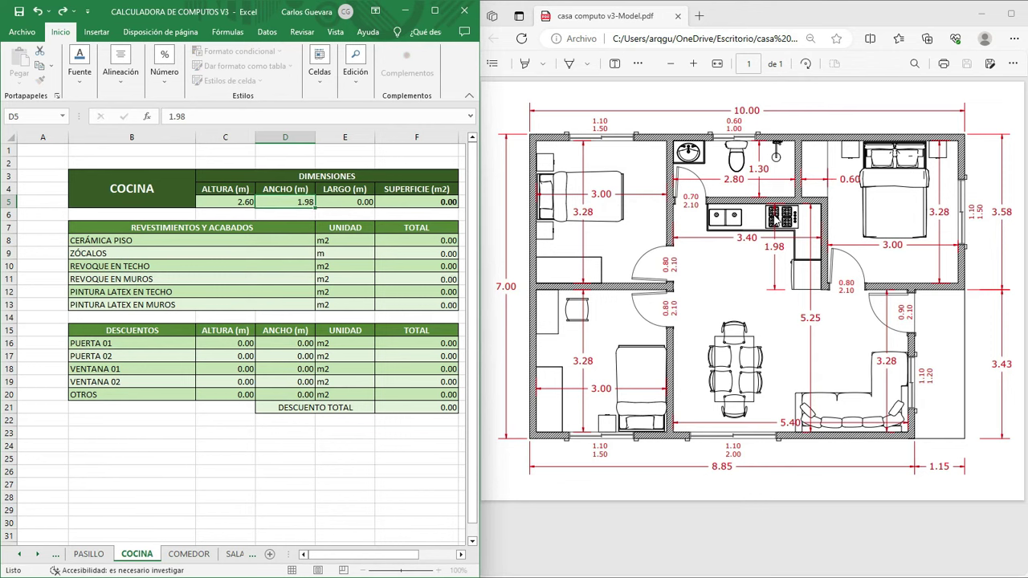
{"action": "left_click", "coordinate": [345, 202]}
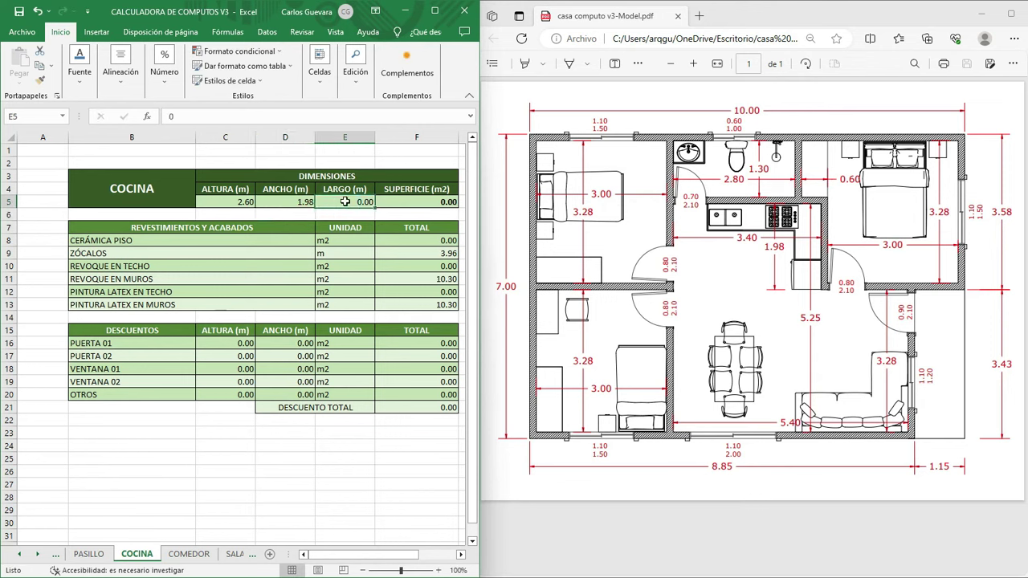
{"action": "type", "text": "3.4"}
{"action": "key", "text": "Return"}
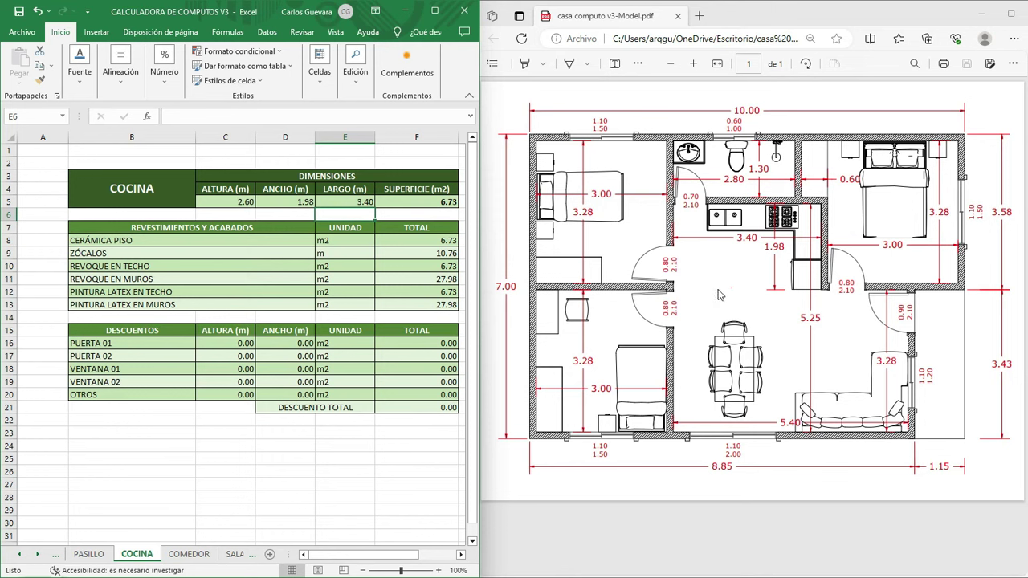
Enter the door discounts: PUERTA 01 2.10 × 0.70 and PUERTA 02 2.10 × 0.80
{"action": "left_click", "coordinate": [237, 346]}
{"action": "type", "text": "2.1"}
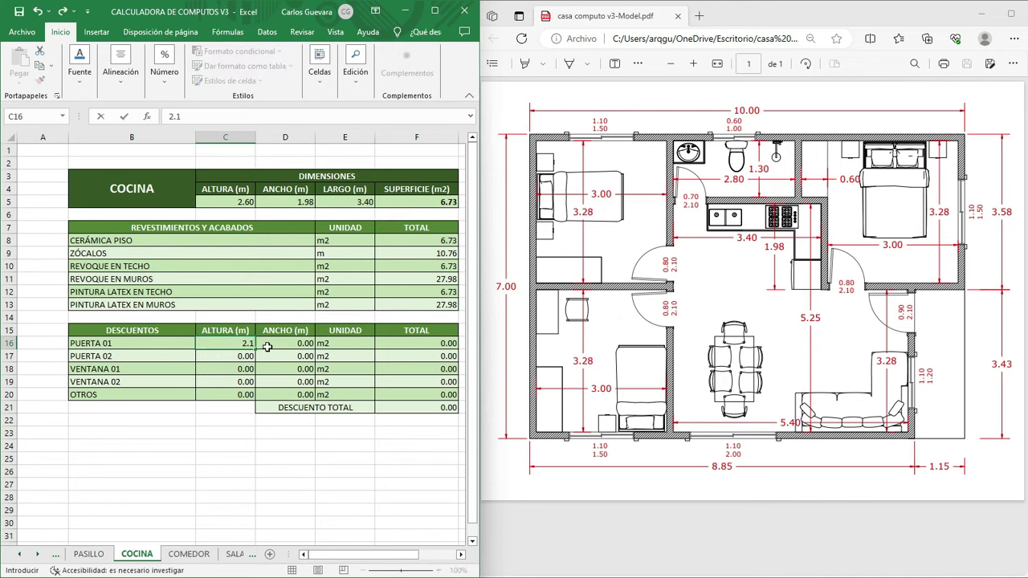
{"action": "left_click", "coordinate": [286, 343]}
{"action": "type", "text": "0.7"}
{"action": "key", "text": "Return"}
{"action": "double_click", "coordinate": [243, 356]}
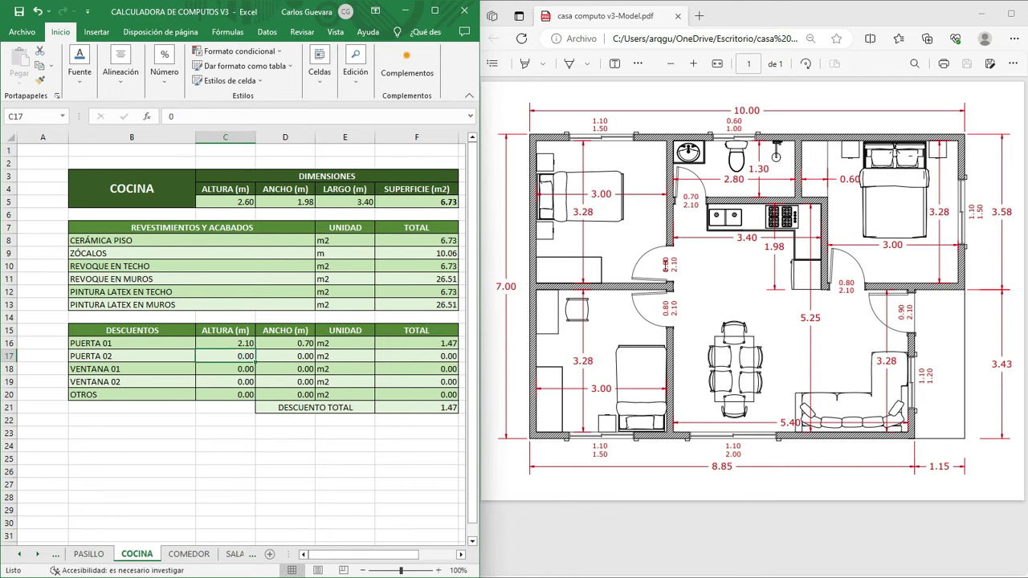
{"action": "type", "text": "."}
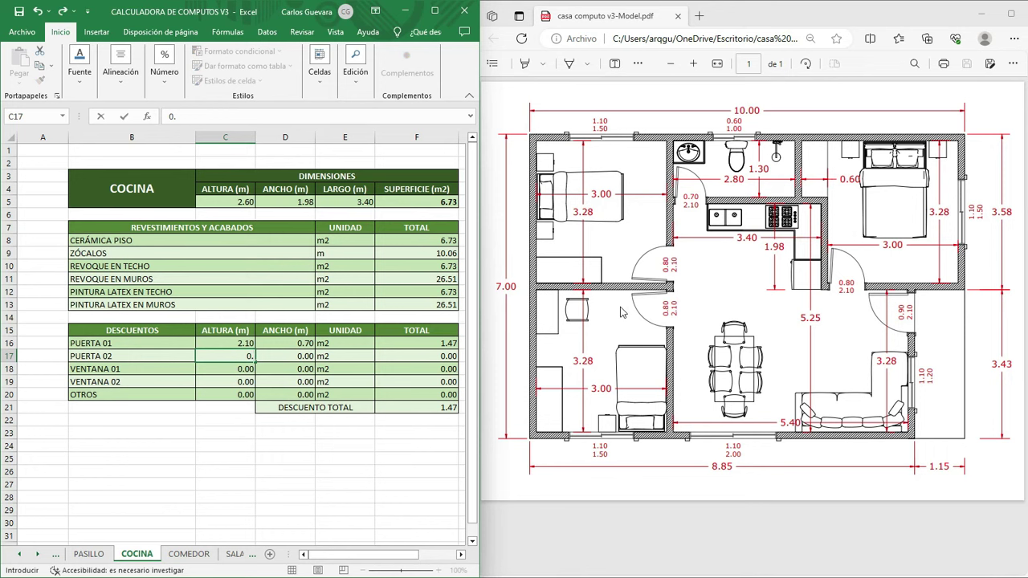
{"action": "key", "text": "BackSpace"}
{"action": "key", "text": "BackSpace"}
{"action": "type", "text": ".1"}
{"action": "left_click", "coordinate": [282, 362]}
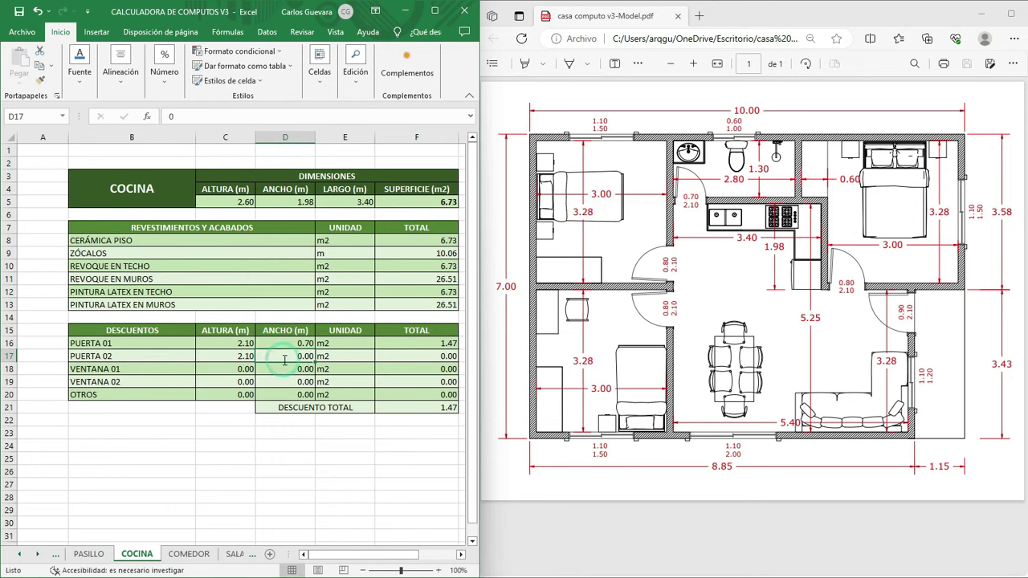
{"action": "type", "text": "0."}
{"action": "left_click", "coordinate": [297, 366]}
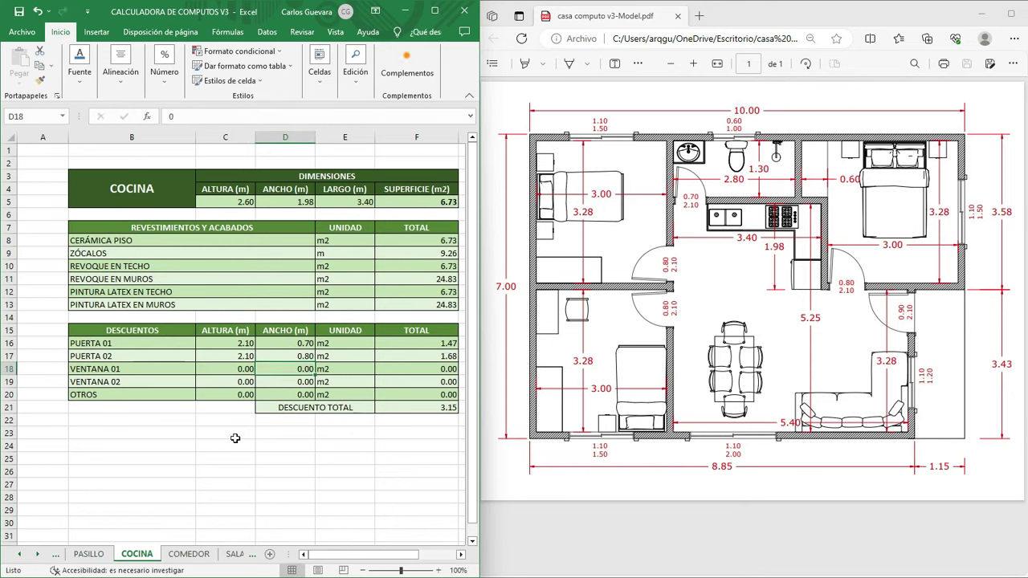
Enter the OTROS discount as 2.60 × 3.40 in C20:D20
{"action": "left_click", "coordinate": [243, 396]}
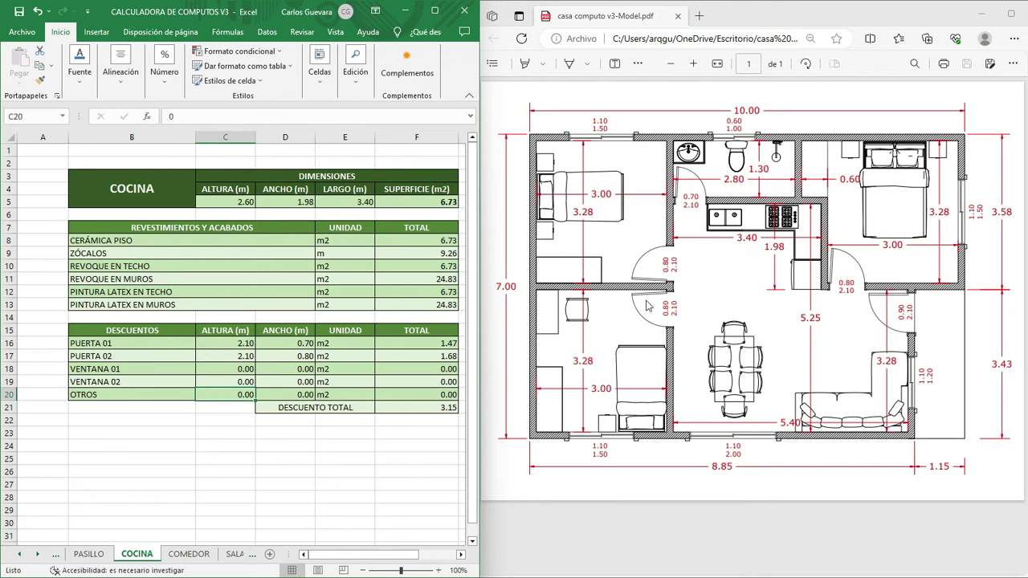
{"action": "type", "text": "2.6"}
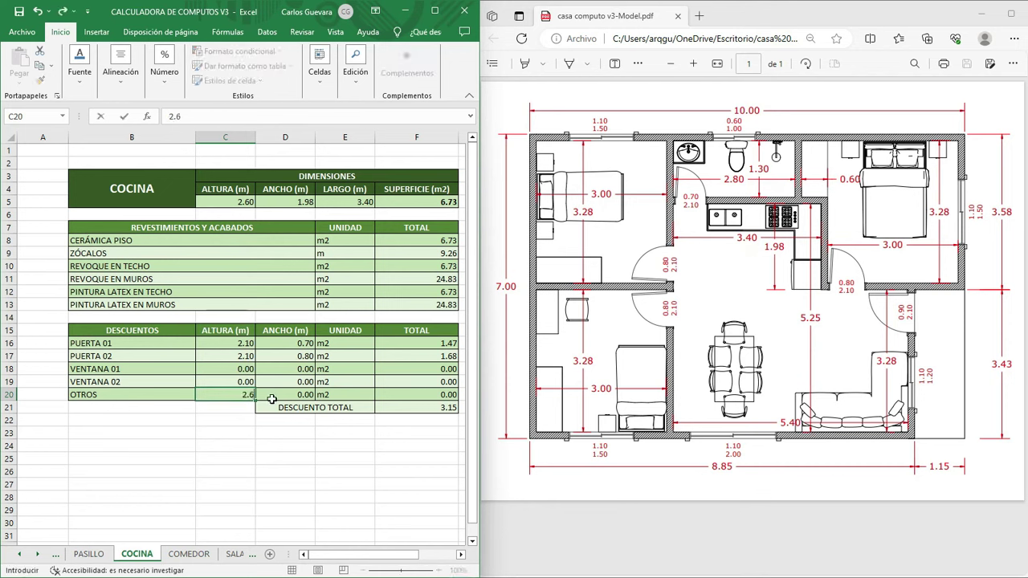
{"action": "left_click", "coordinate": [285, 397]}
{"action": "type", "text": "3.4"}
{"action": "key", "text": "Return"}
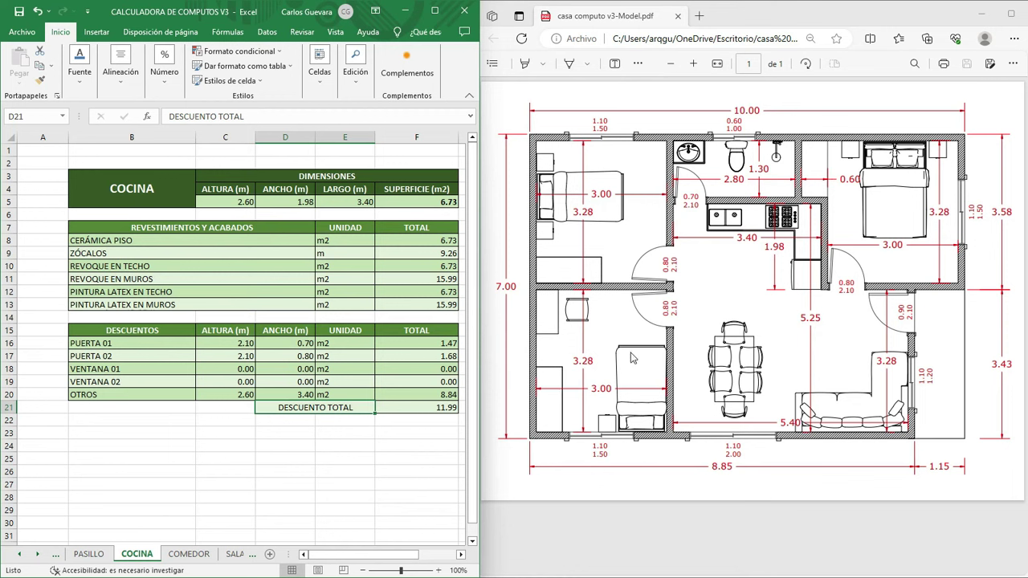
Switch to the RESUMEN sheet
{"action": "left_click", "coordinate": [19, 554]}
{"action": "left_click", "coordinate": [19, 554]}
{"action": "left_click", "coordinate": [92, 554]}
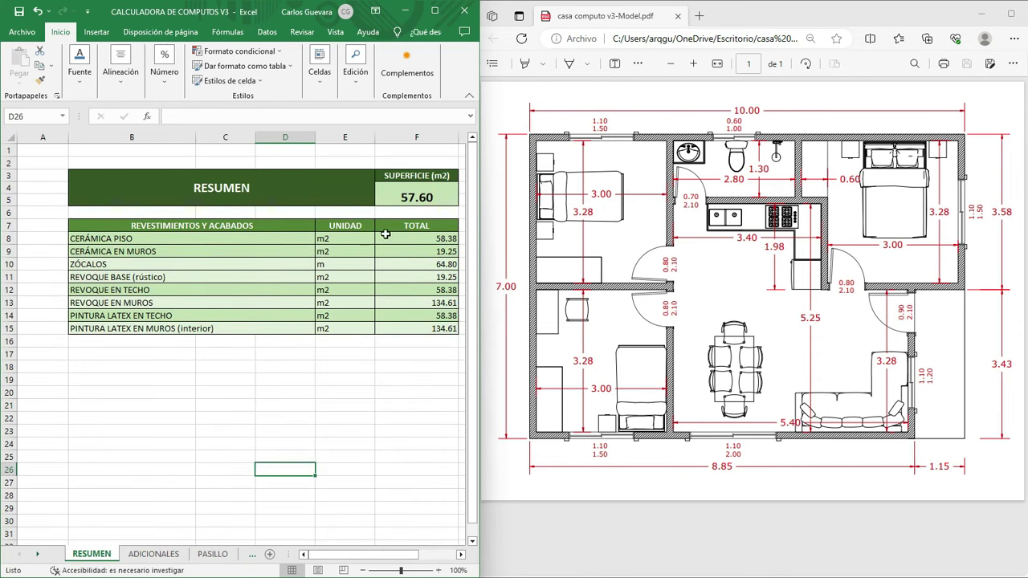
Inspect the total formulas for ceramics and zócalos, plus the revoque and pintura latex lines
{"action": "left_click", "coordinate": [414, 243]}
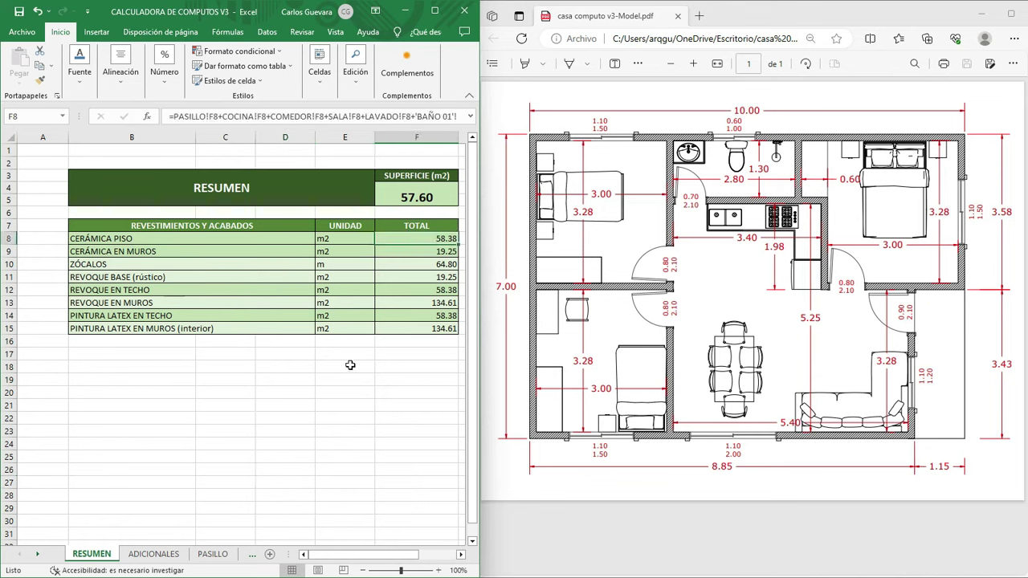
{"action": "left_click", "coordinate": [127, 251]}
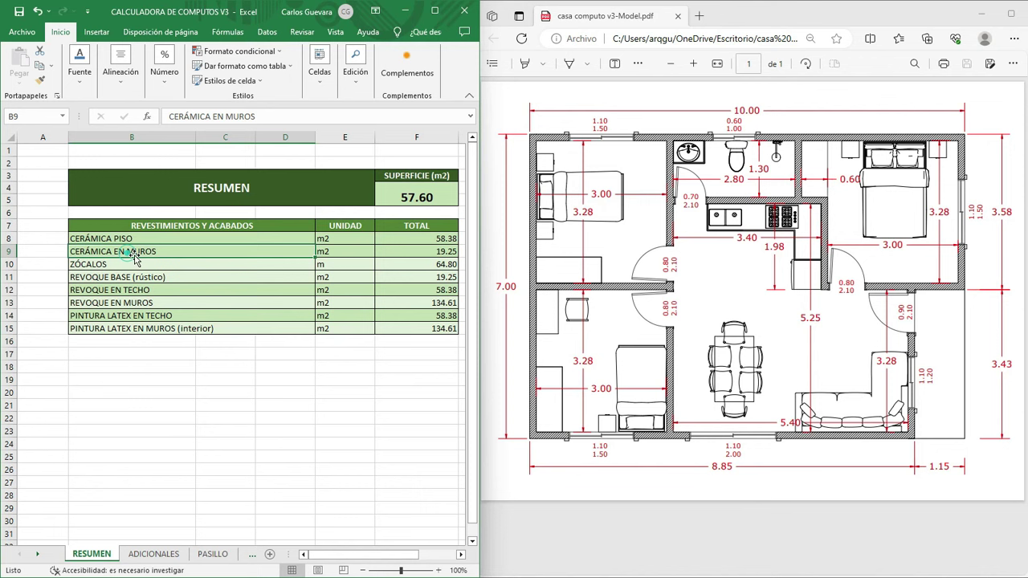
{"action": "left_click", "coordinate": [426, 251]}
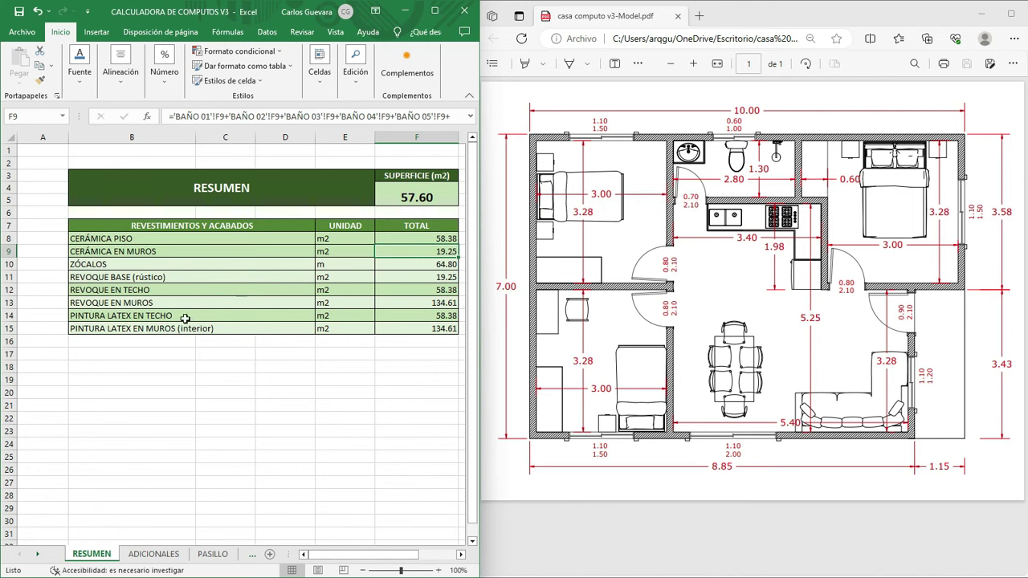
{"action": "left_click", "coordinate": [146, 278]}
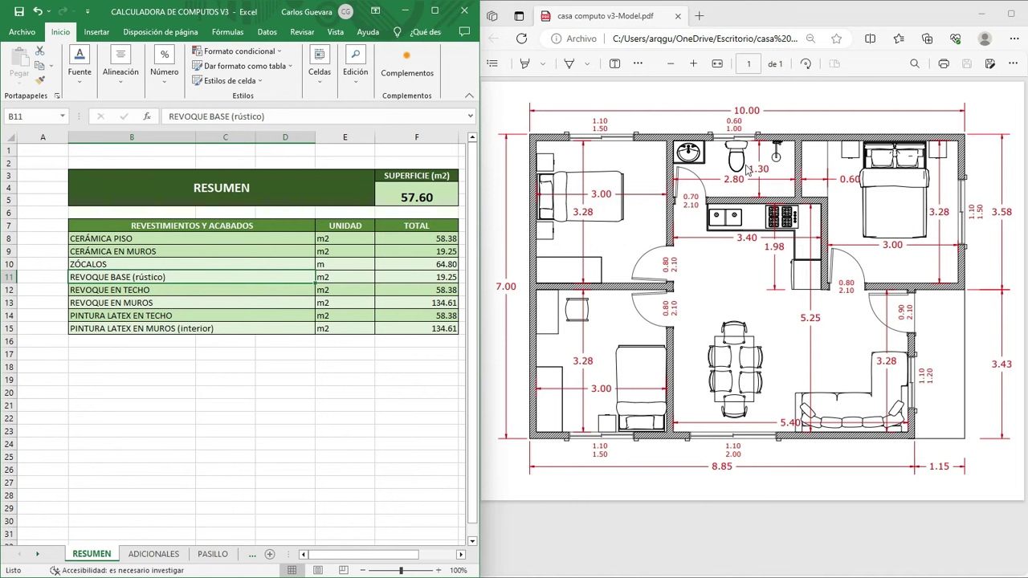
{"action": "left_click", "coordinate": [433, 264]}
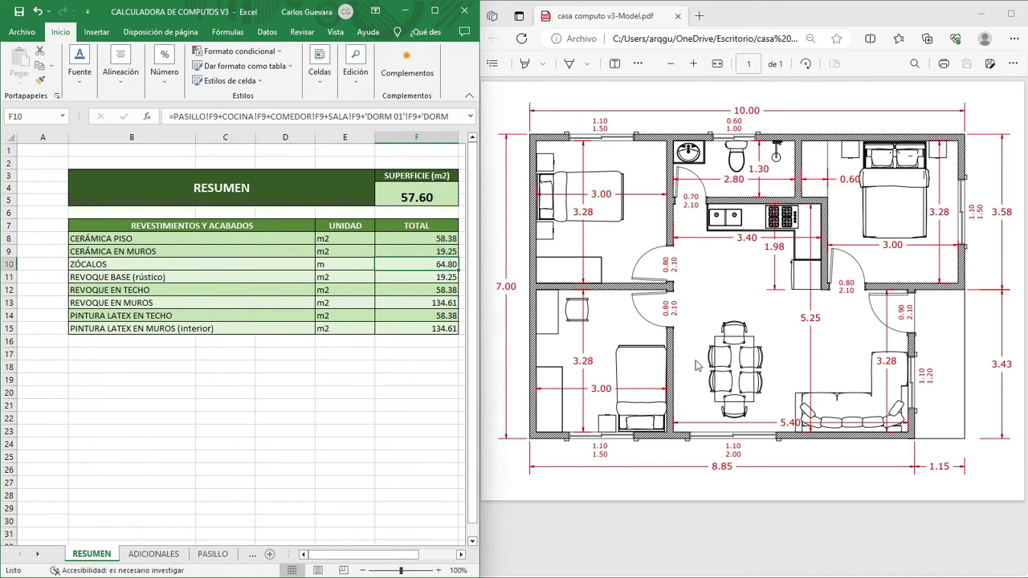
{"action": "left_click", "coordinate": [147, 293]}
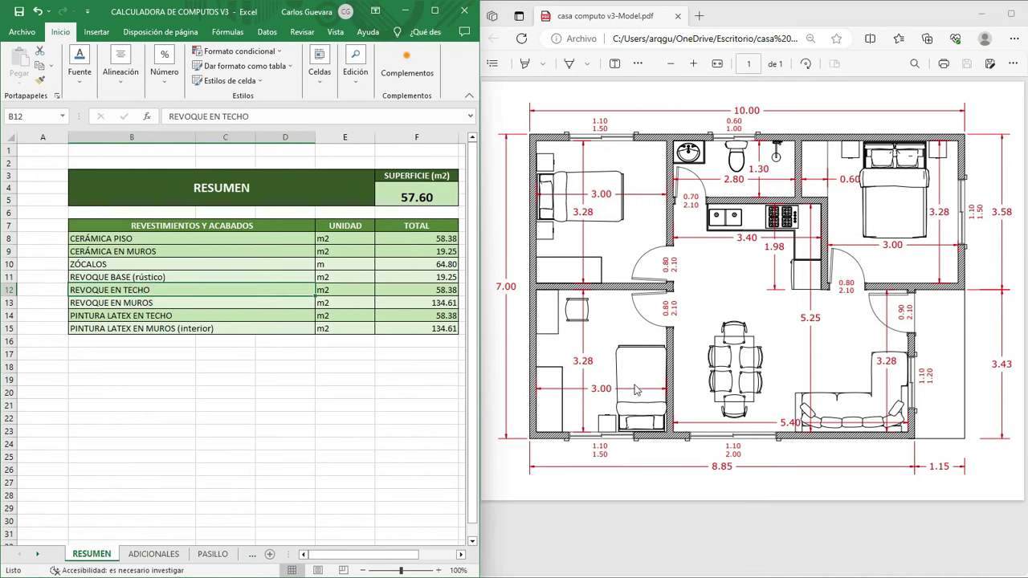
{"action": "left_click", "coordinate": [164, 304]}
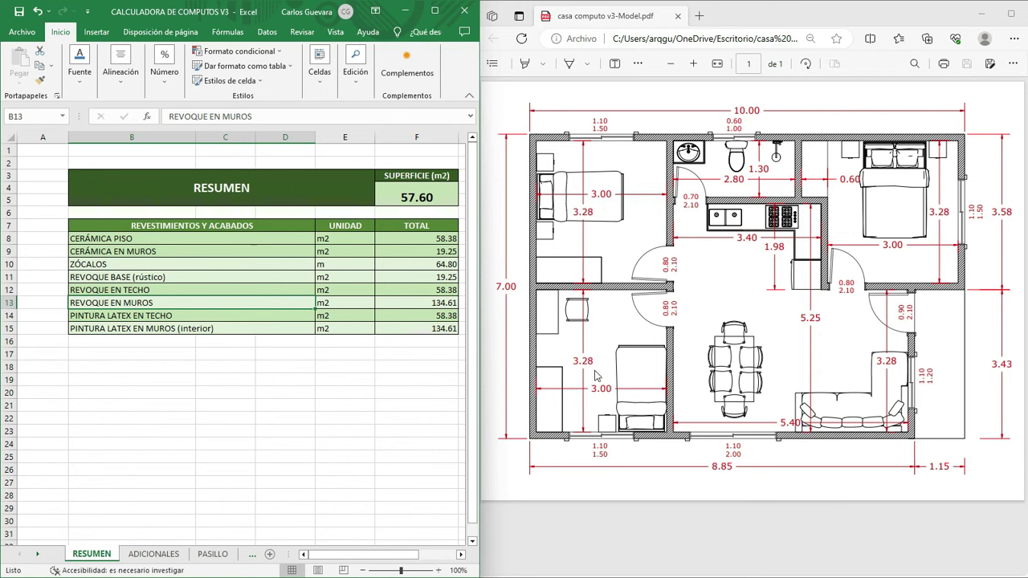
{"action": "left_click", "coordinate": [154, 319]}
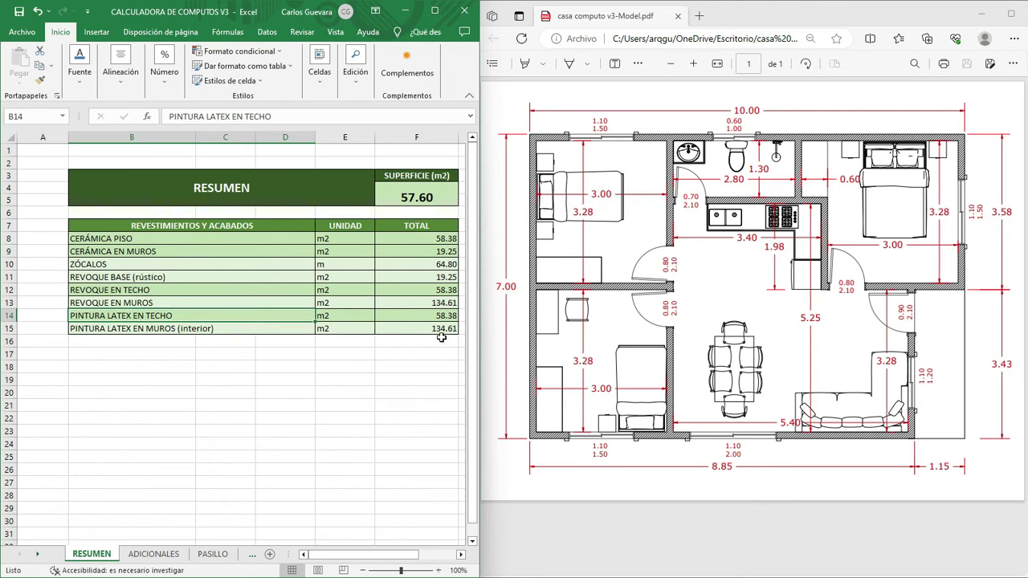
{"action": "left_click", "coordinate": [160, 330]}
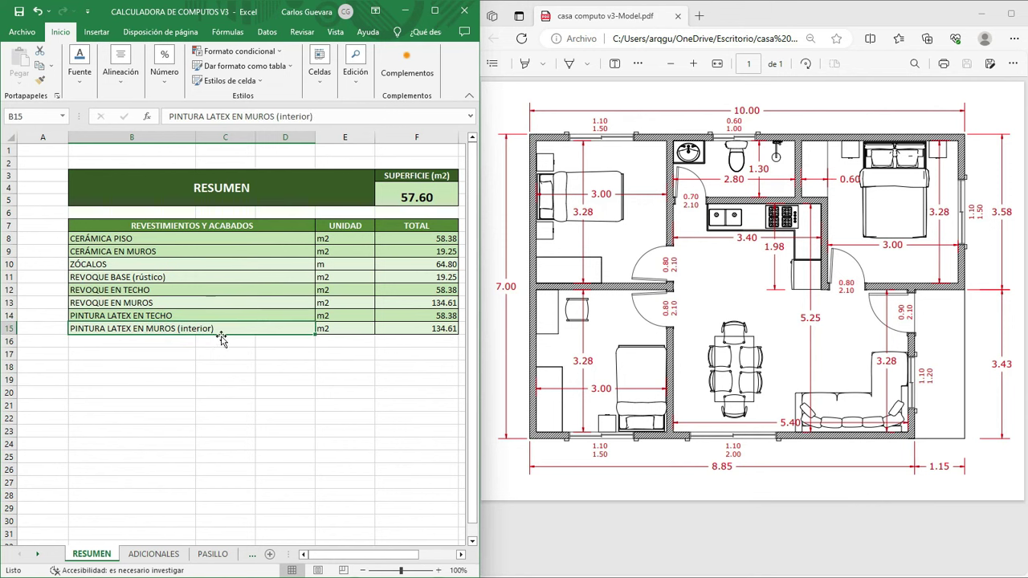